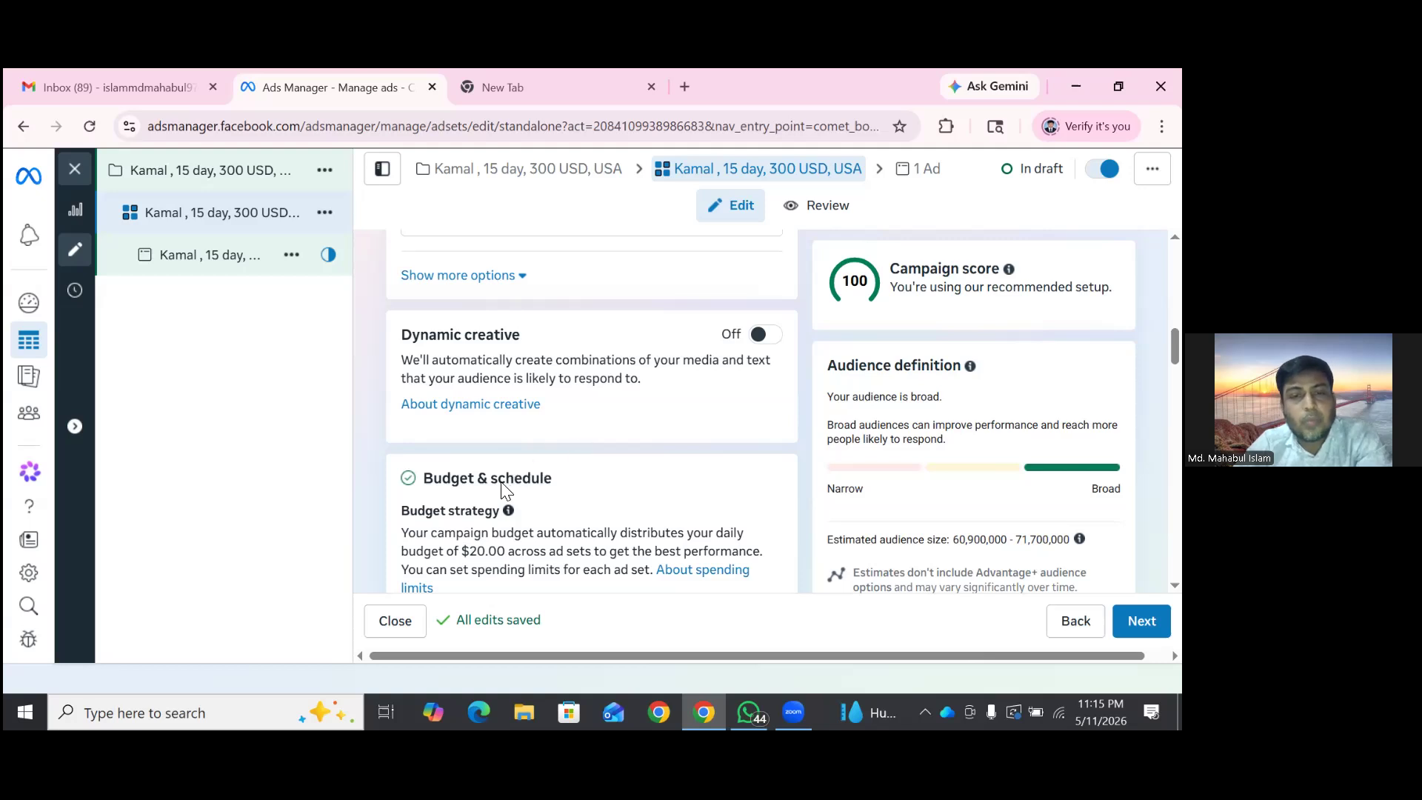
- Turn off the minimum or maximum spend limit for the ad set
scroll(504, 491, down, 1)
scroll(504, 490, down, 1)
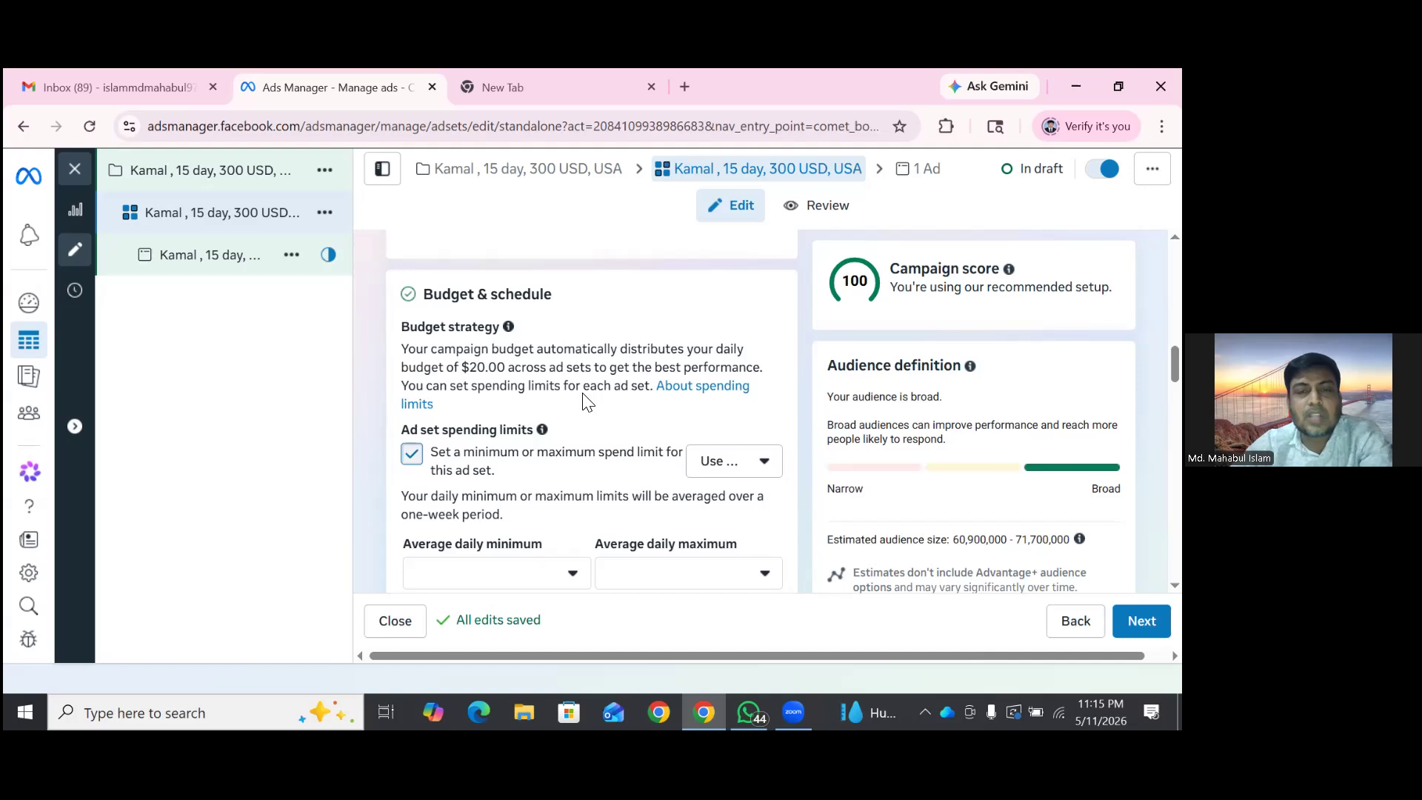
key(space)
- Set the ad set schedule's start date to 20 May 2026
scroll(588, 402, down, 3)
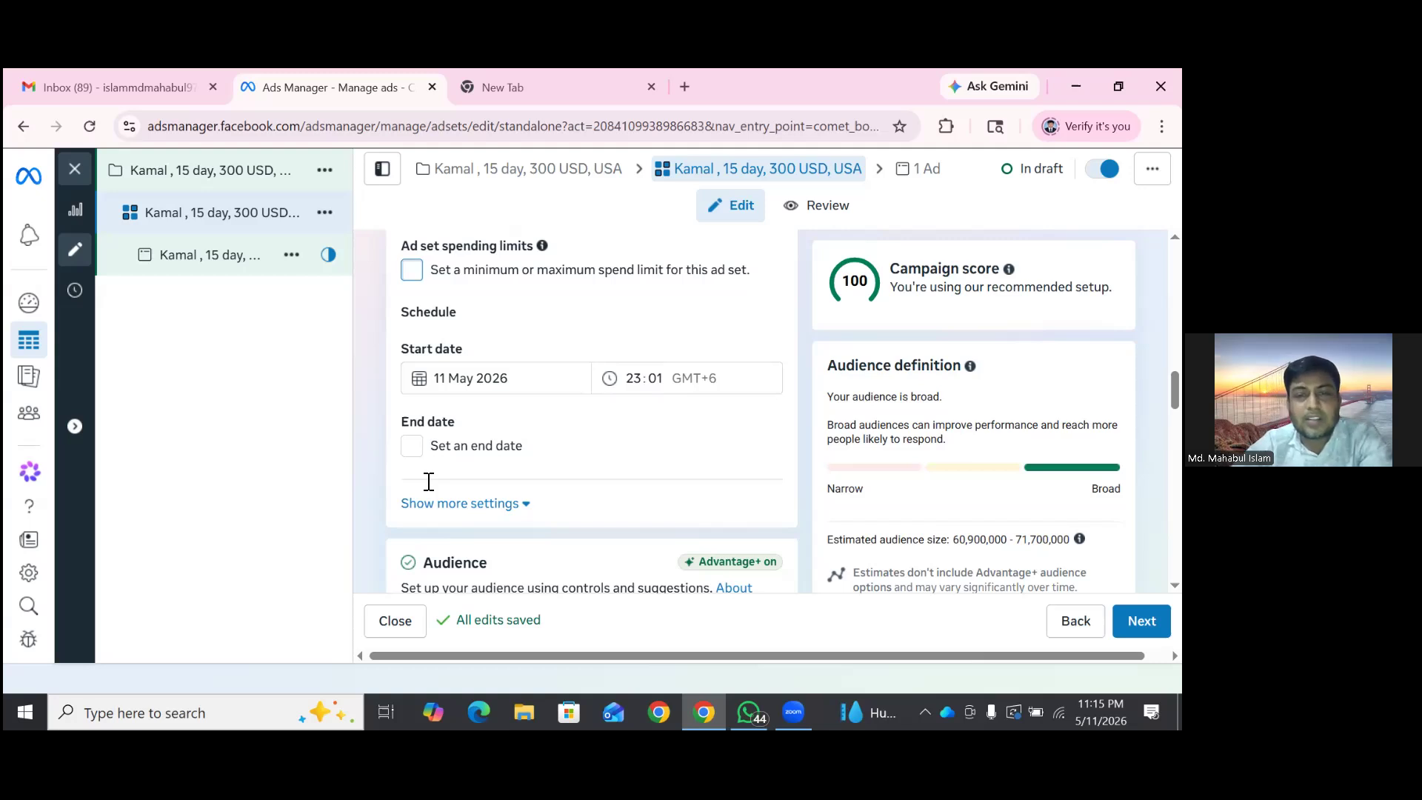
scroll(436, 473, up, 1)
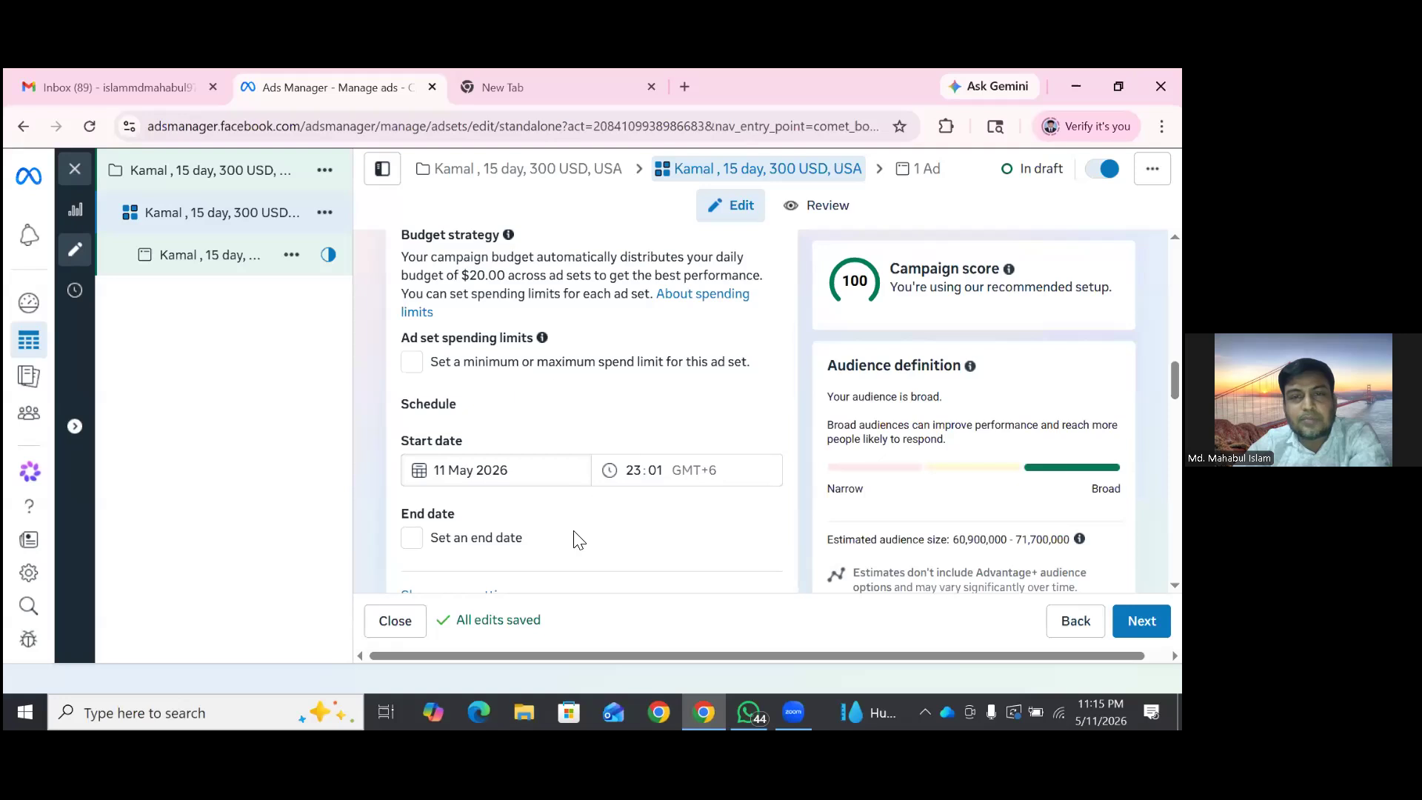
click(420, 463)
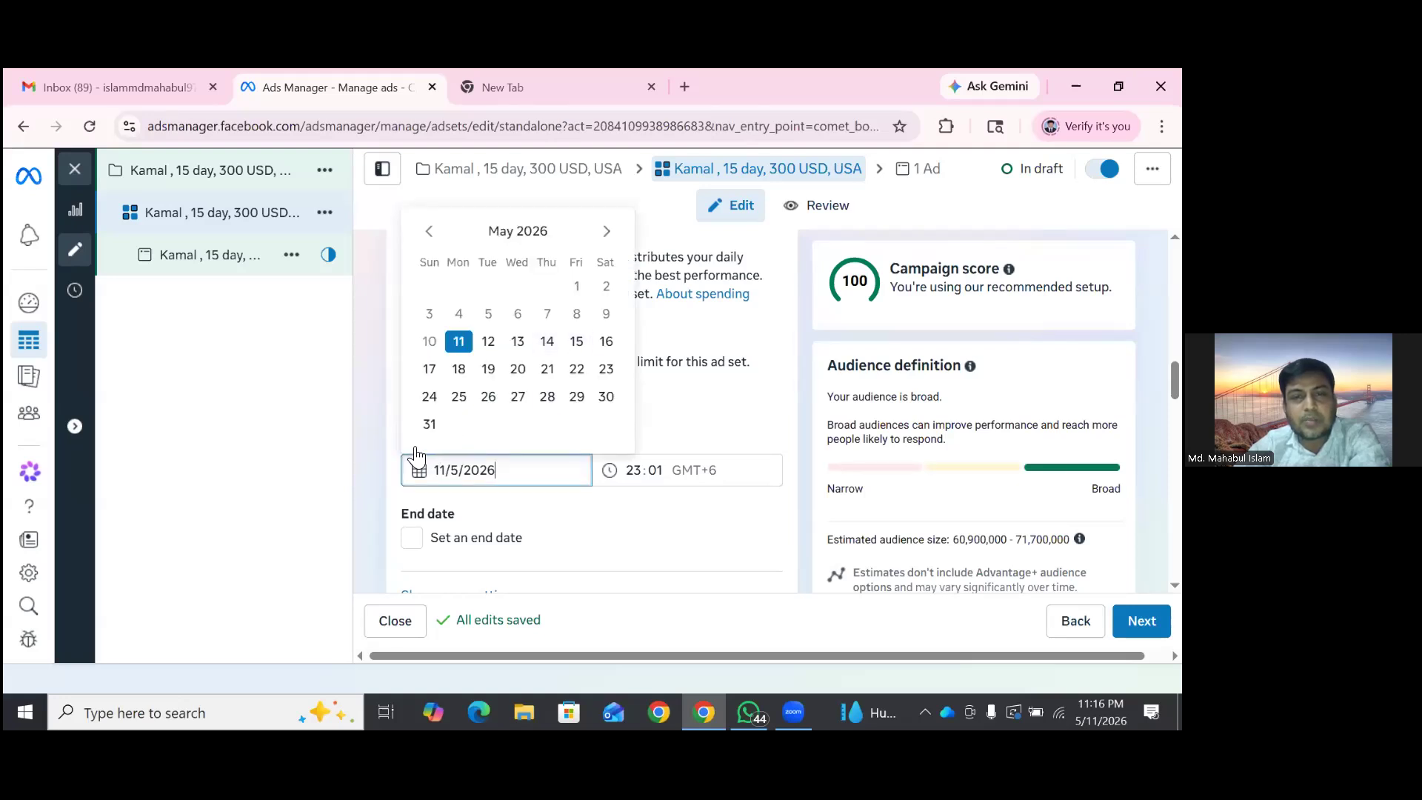
click(518, 369)
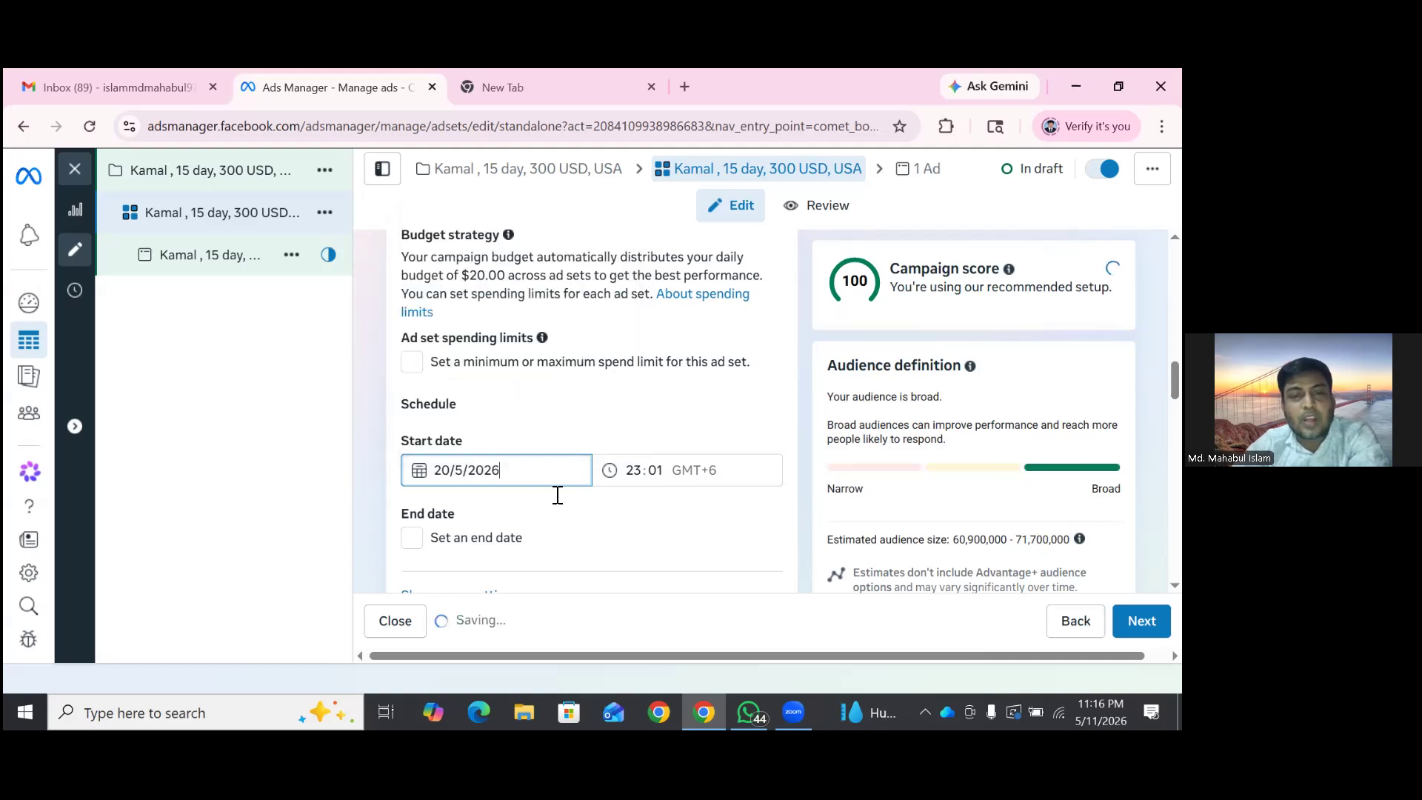
- Try out the schedule's end date option and view the additional budget scheduling settings
scroll(556, 495, down, 1)
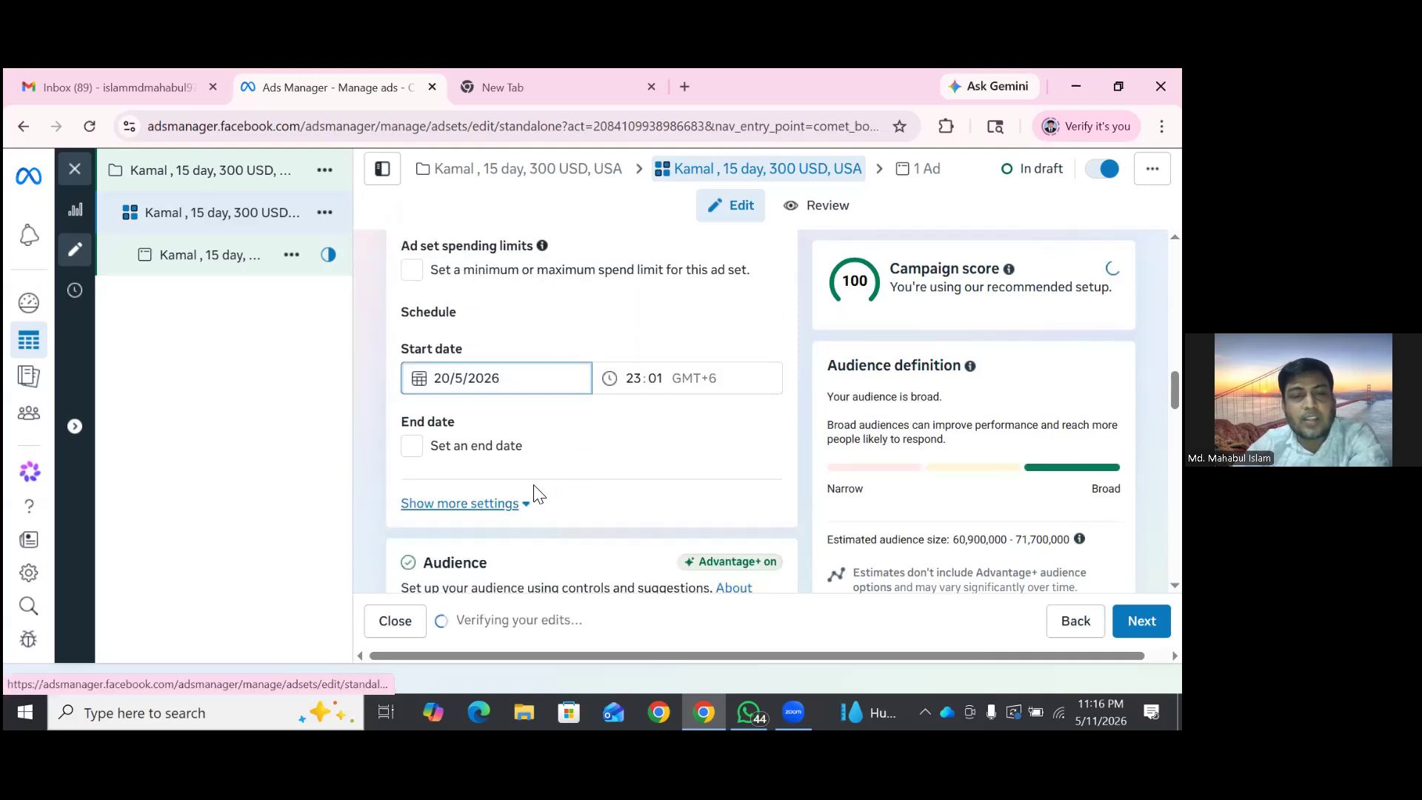
click(580, 434)
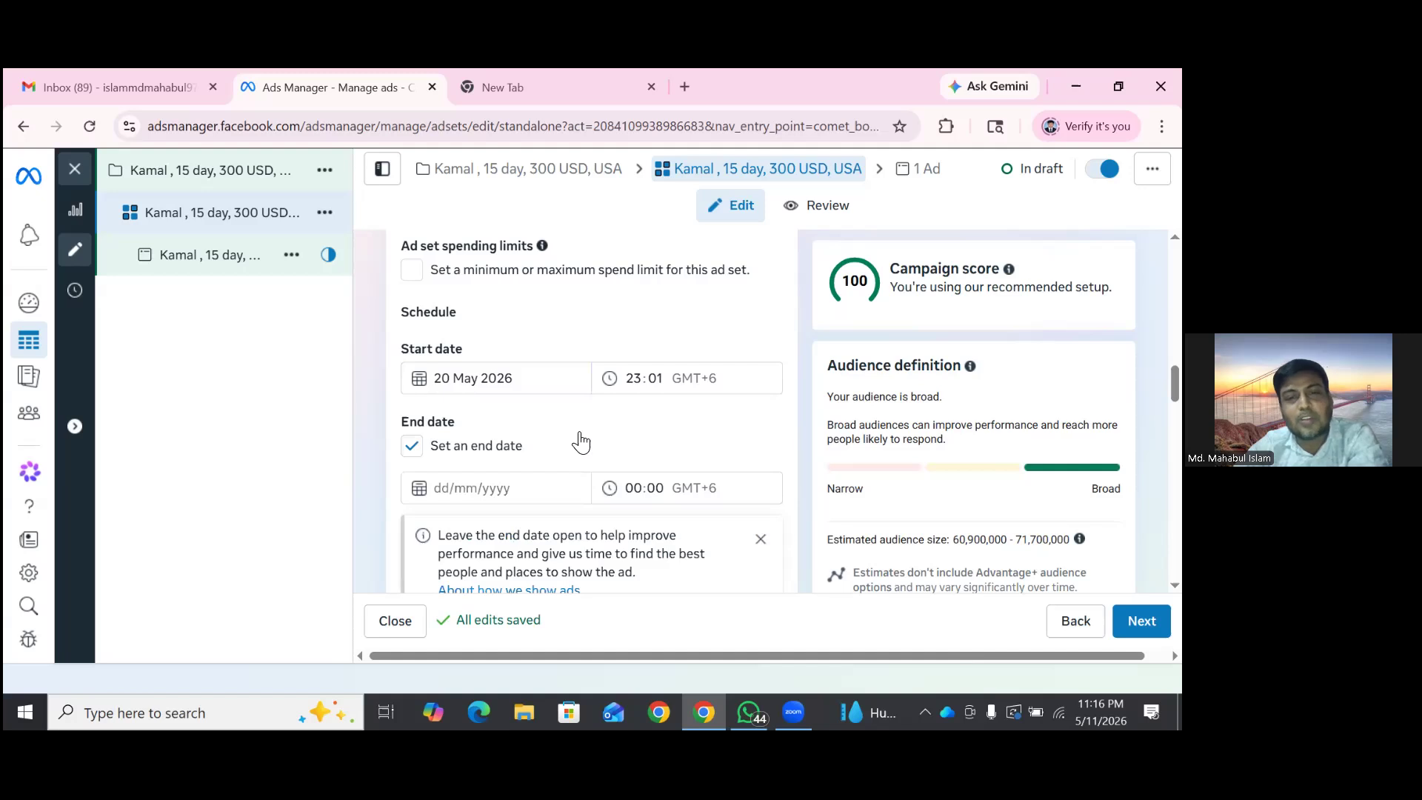
click(657, 358)
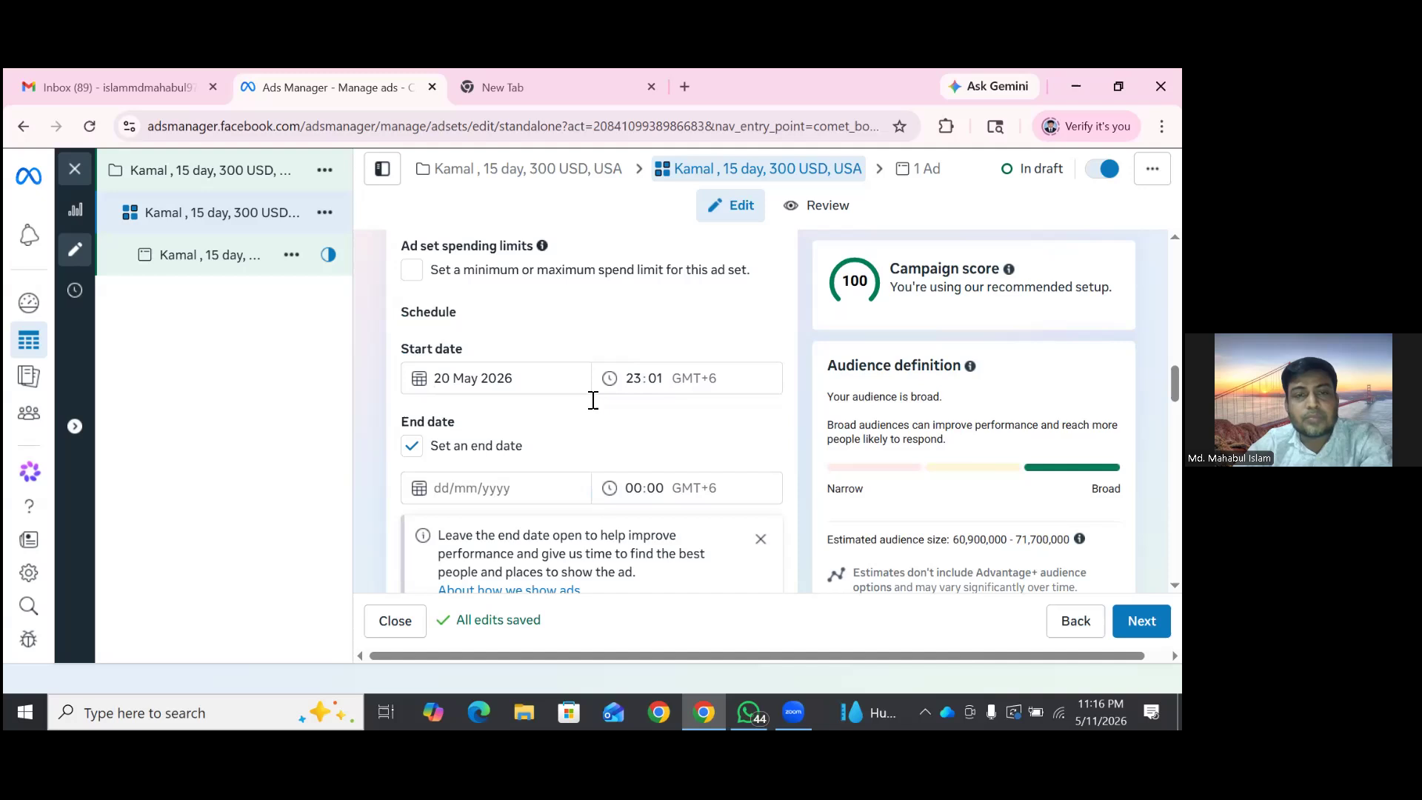
scroll(592, 411, down, 1)
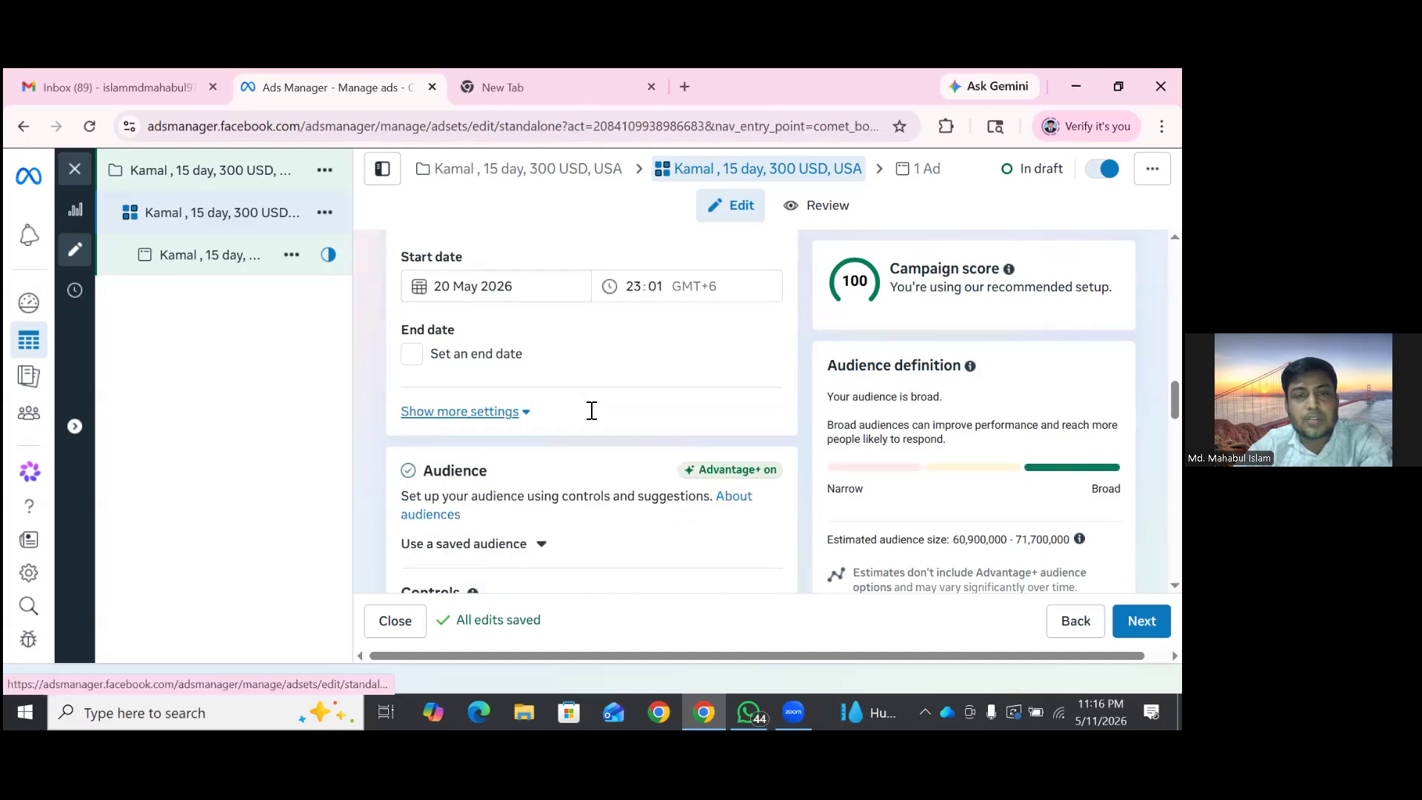
click(592, 411)
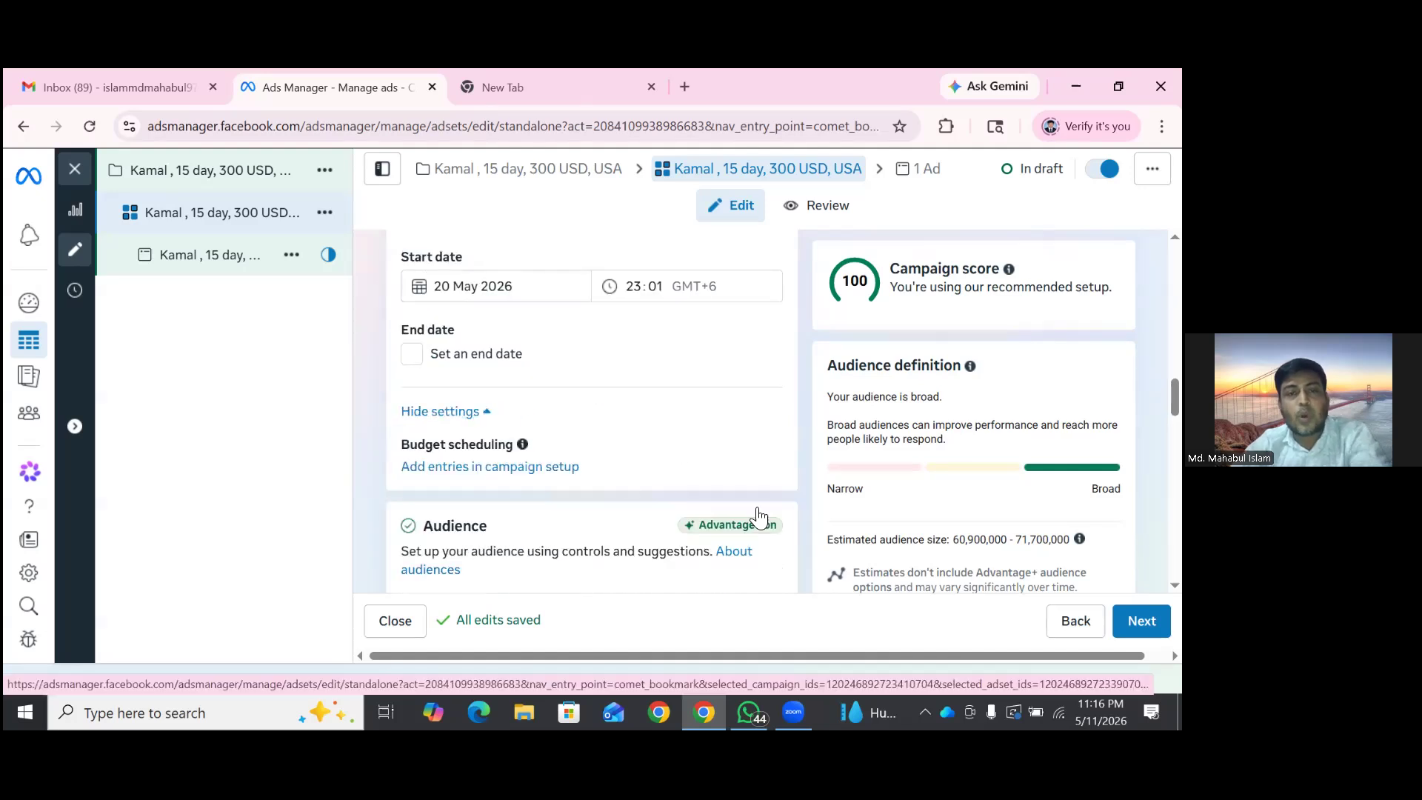
scroll(759, 516, down, 1)
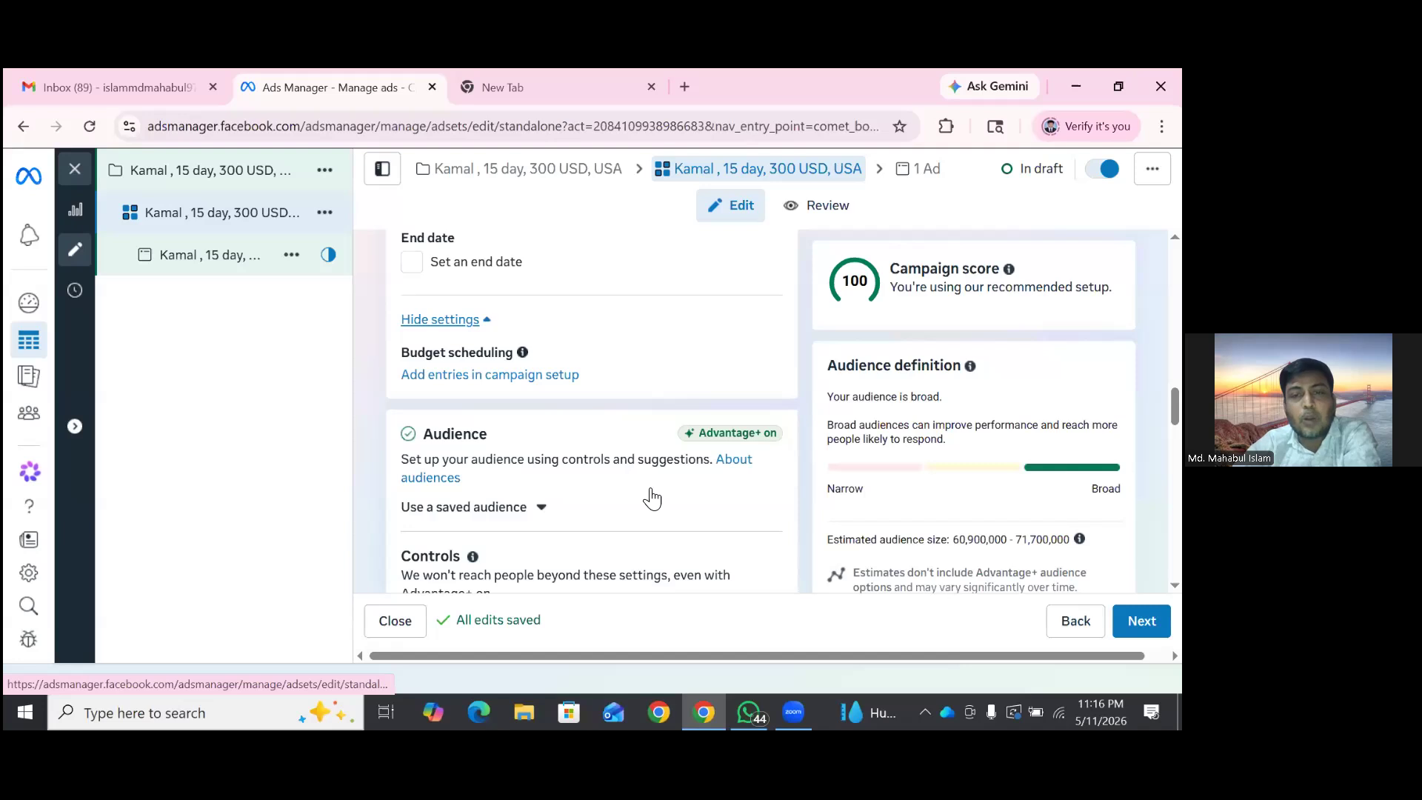
- Open the audience location controls for editing and include the city of Dhaka, Dhaka Division
scroll(652, 497, down, 2)
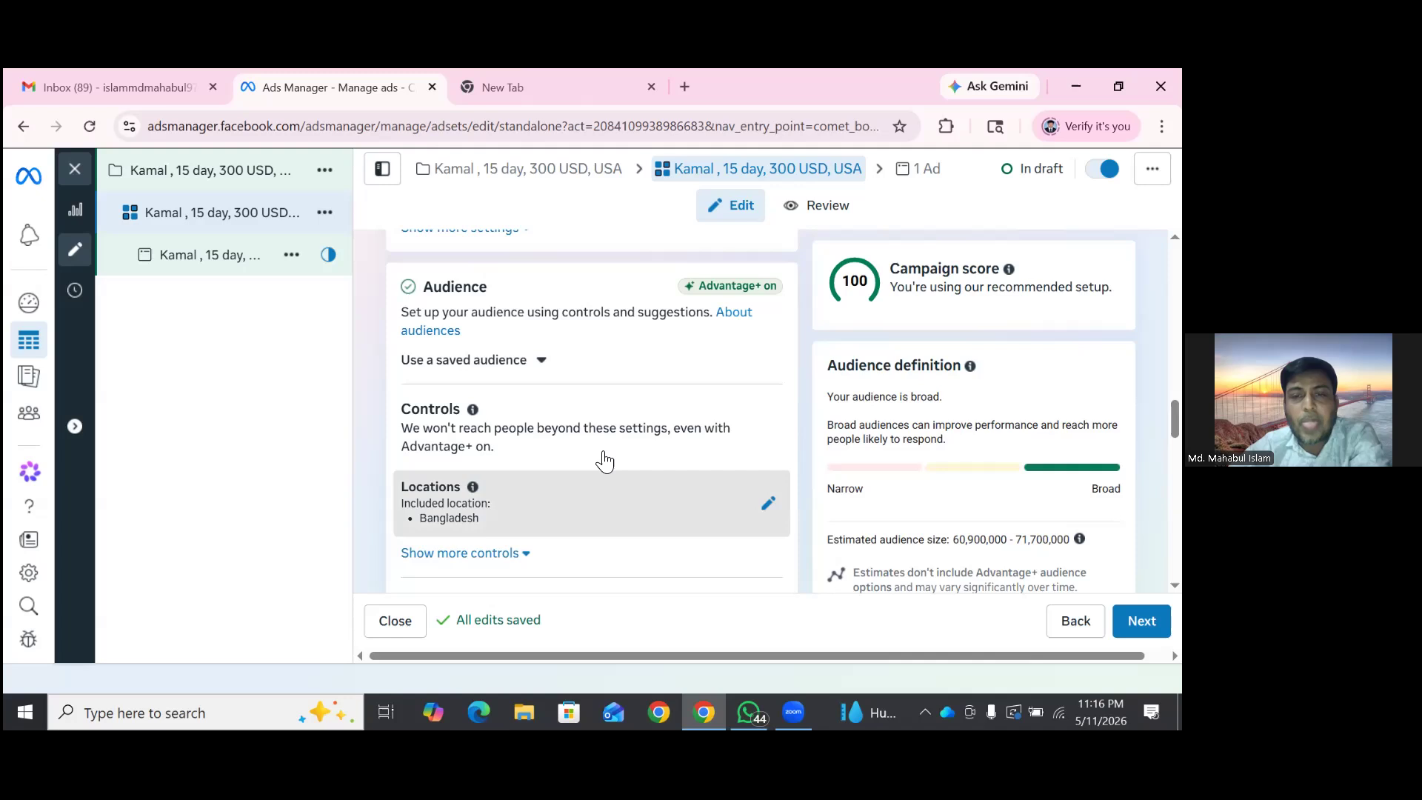
click(605, 461)
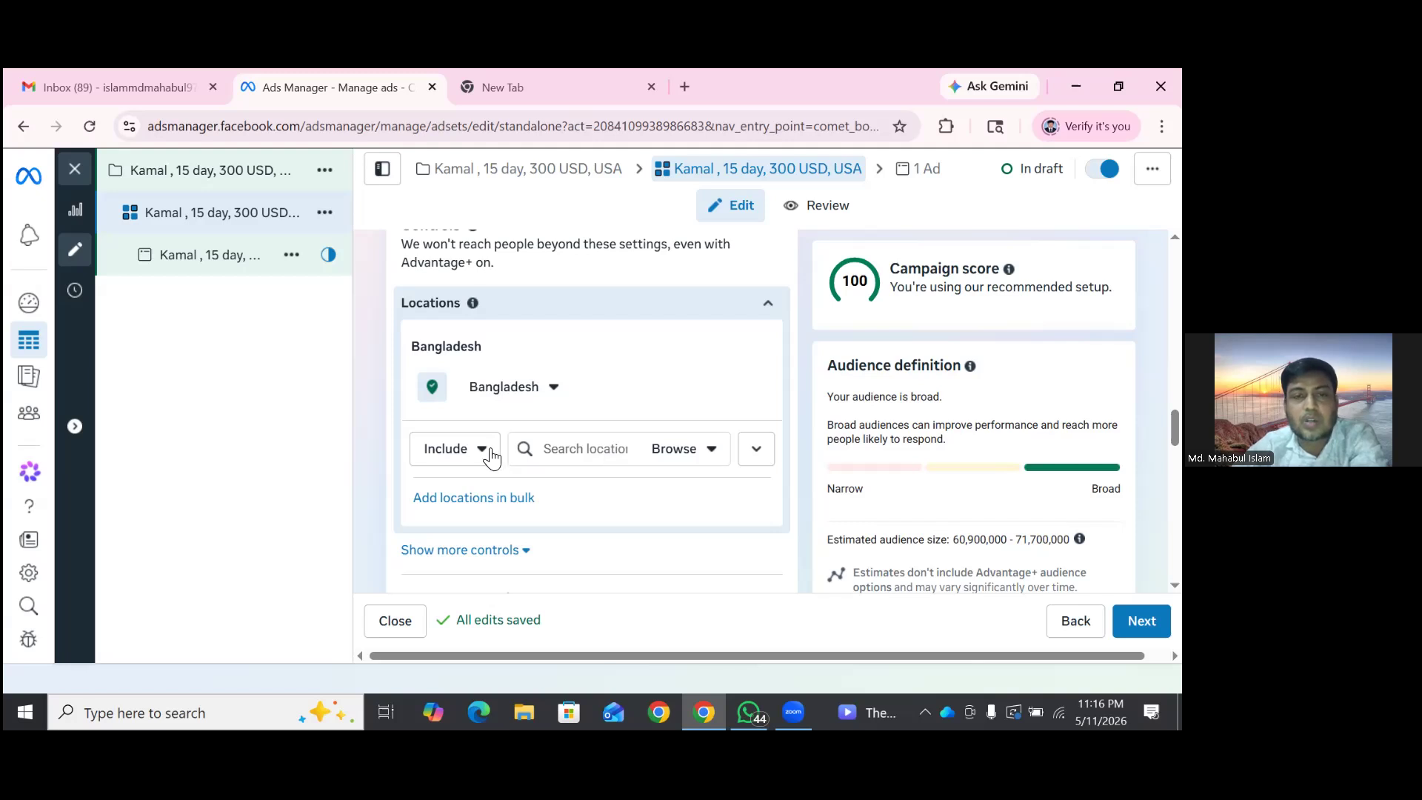
click(571, 449)
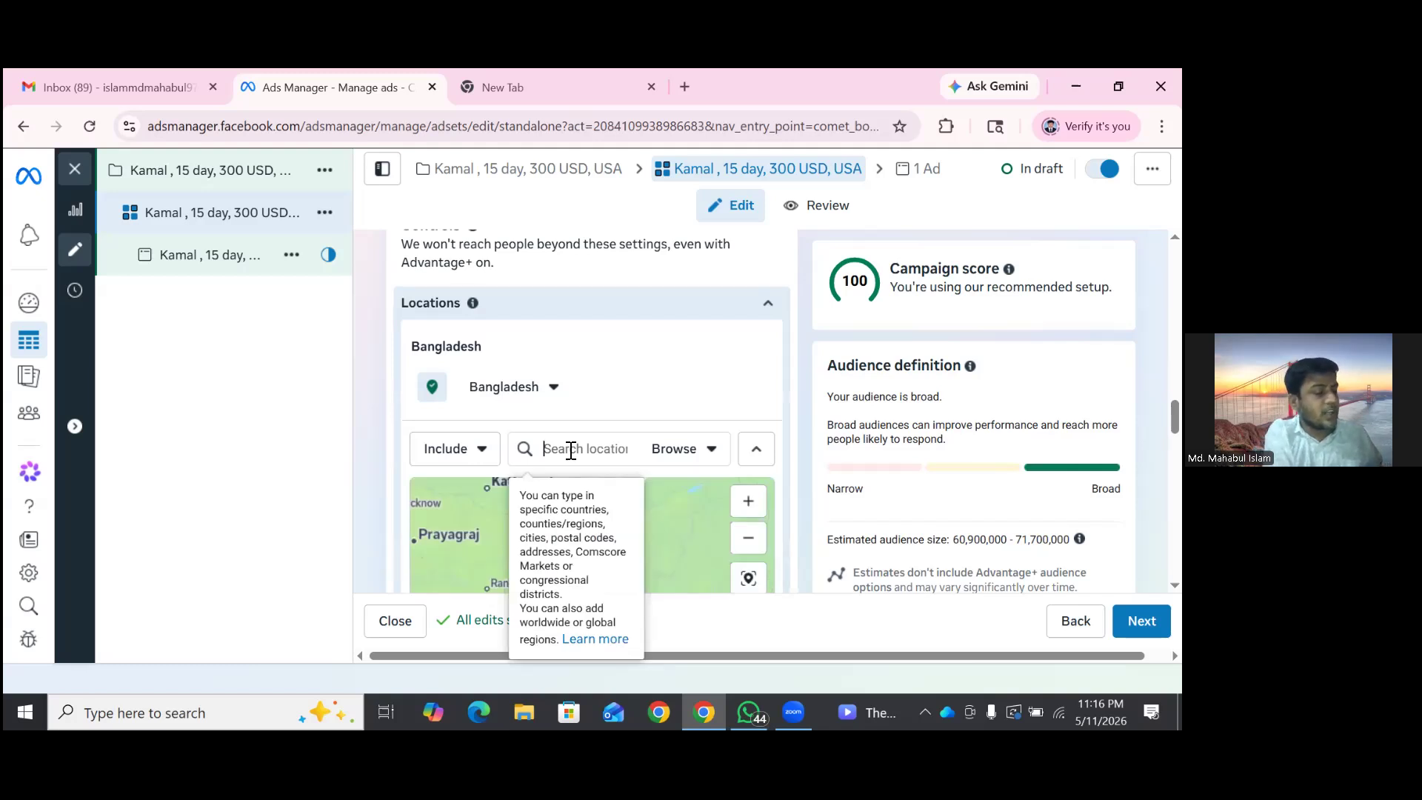
text(D)
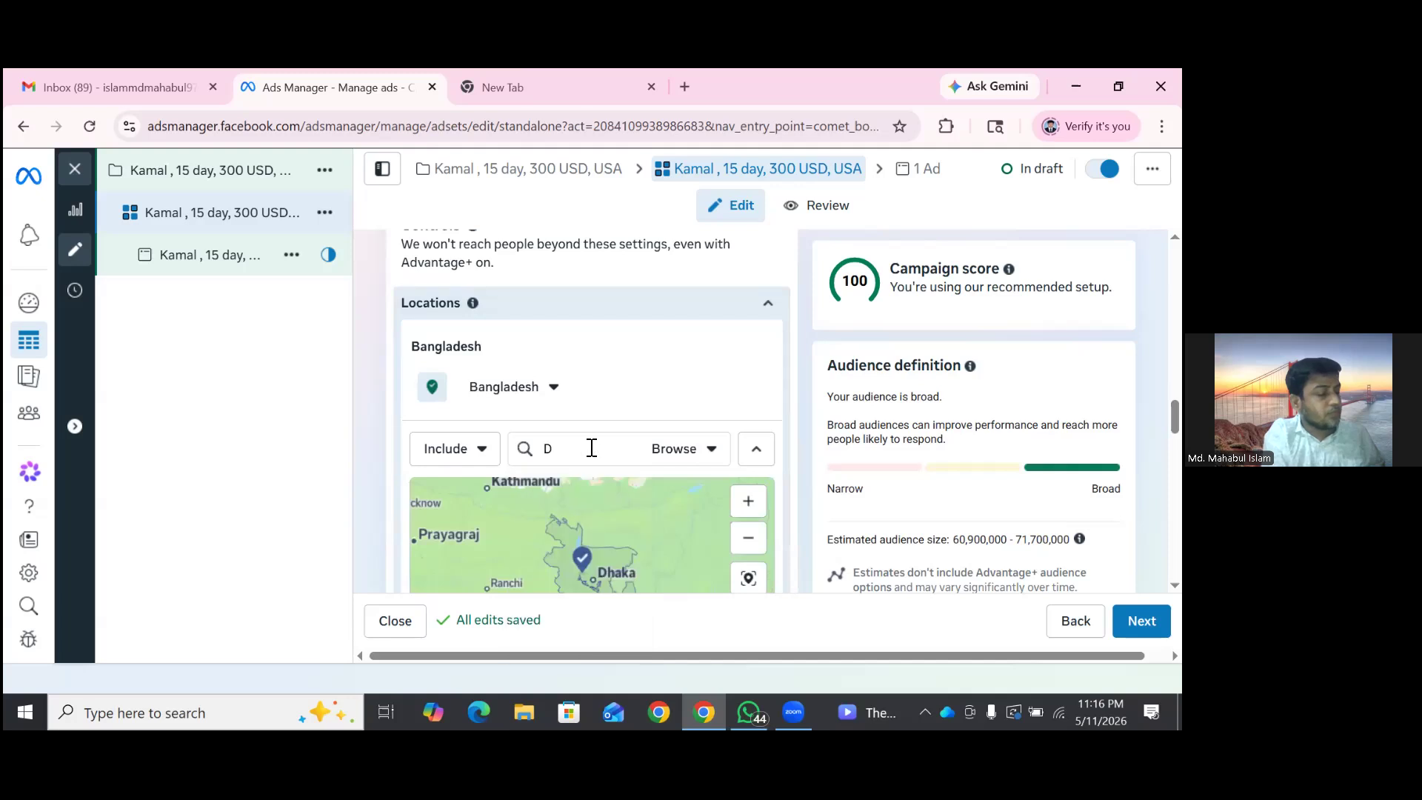
text(h)
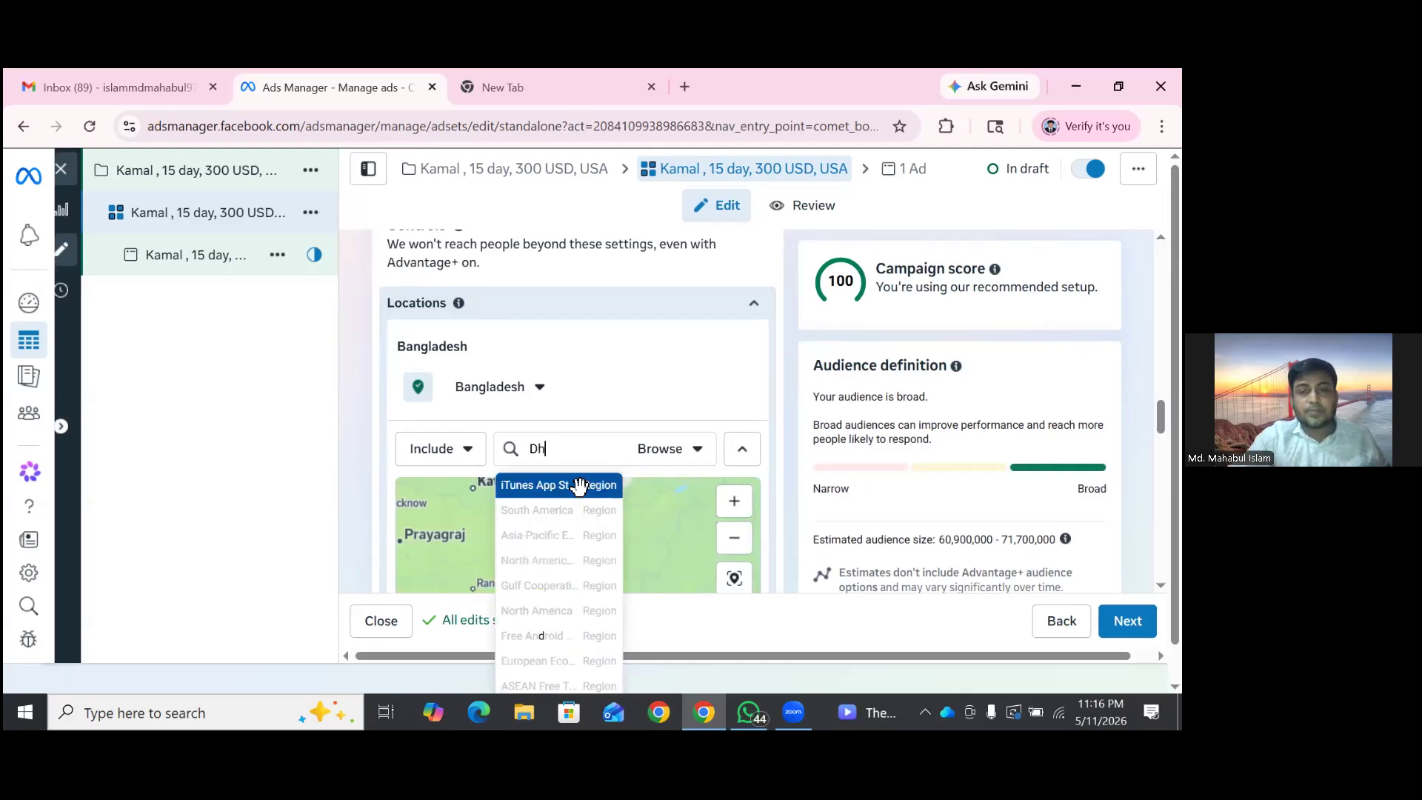
text(a)
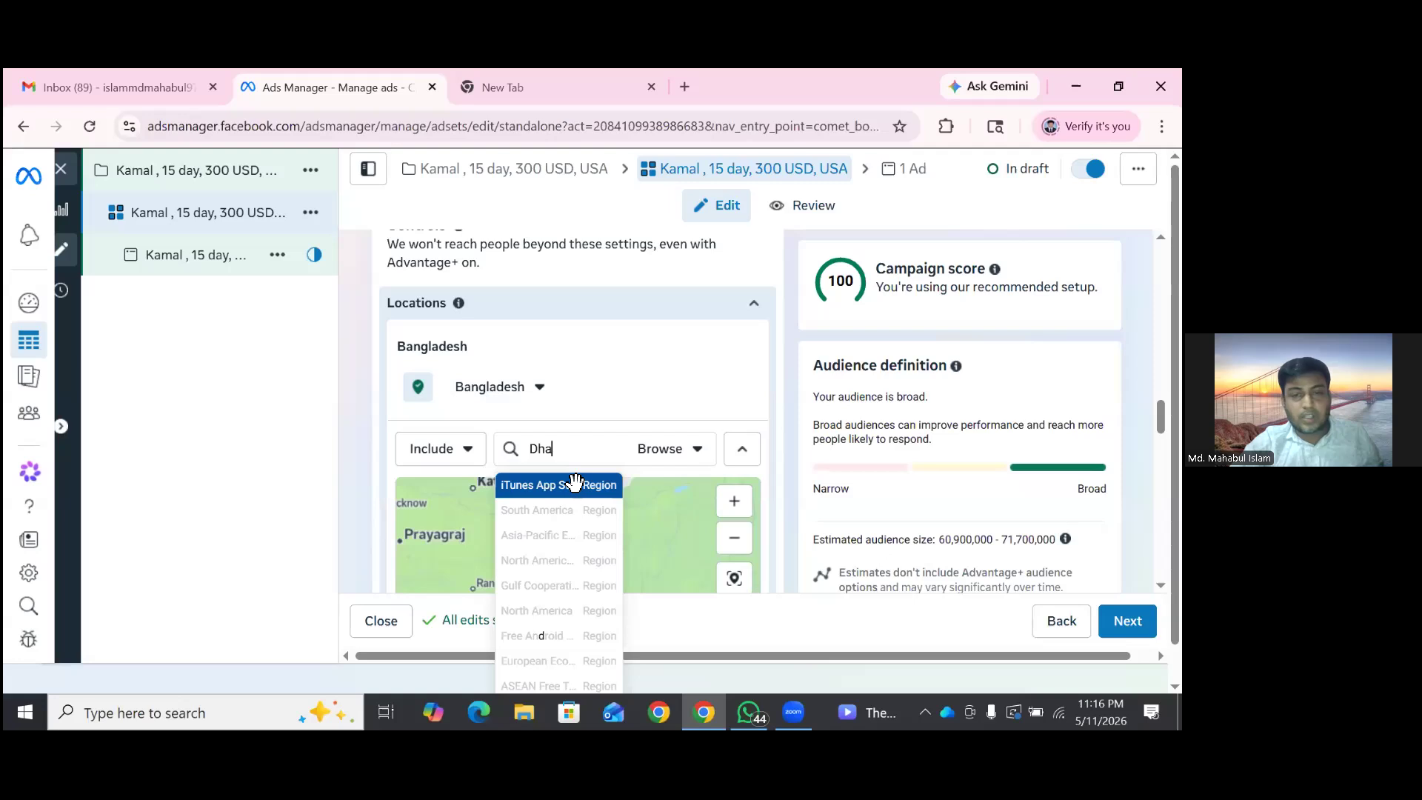
text(k)
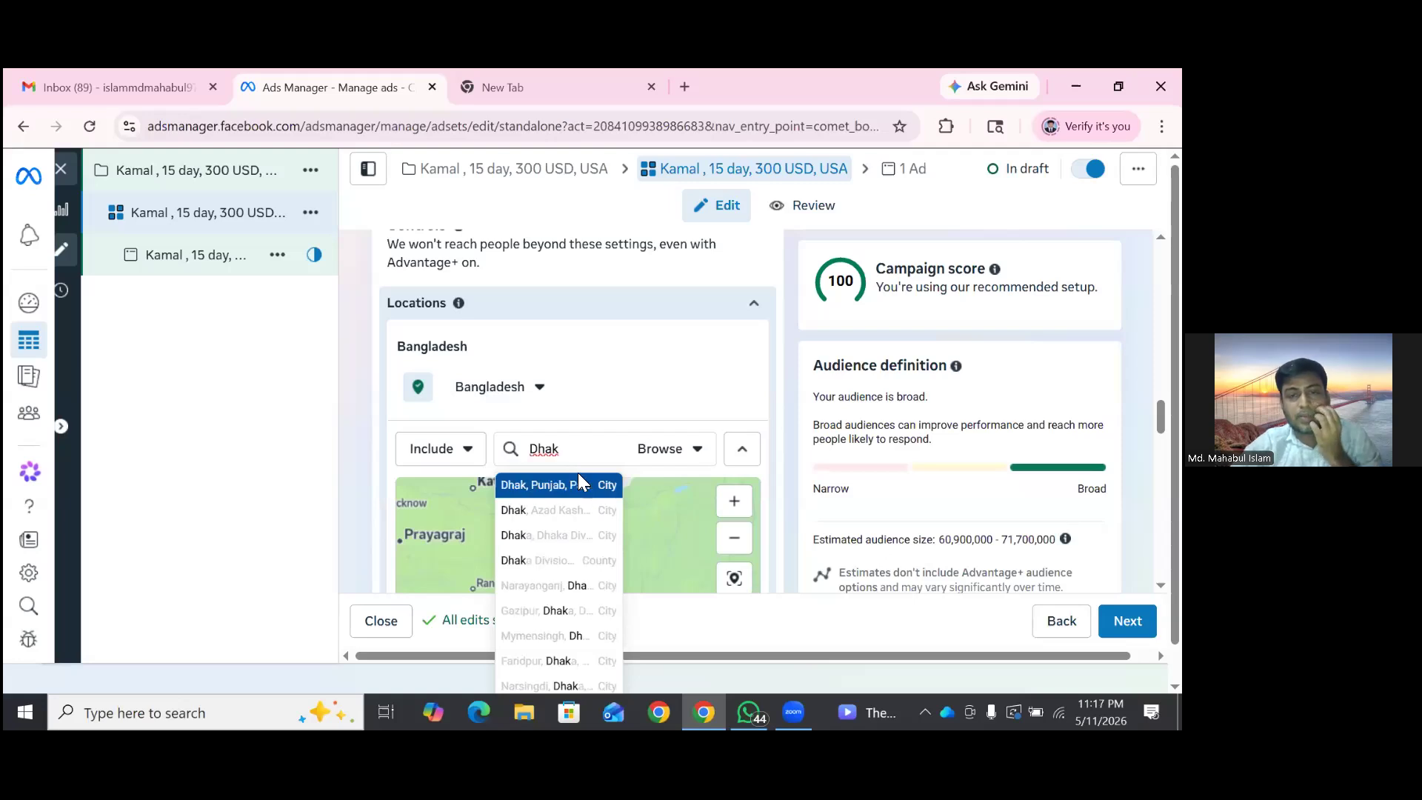
text(a)
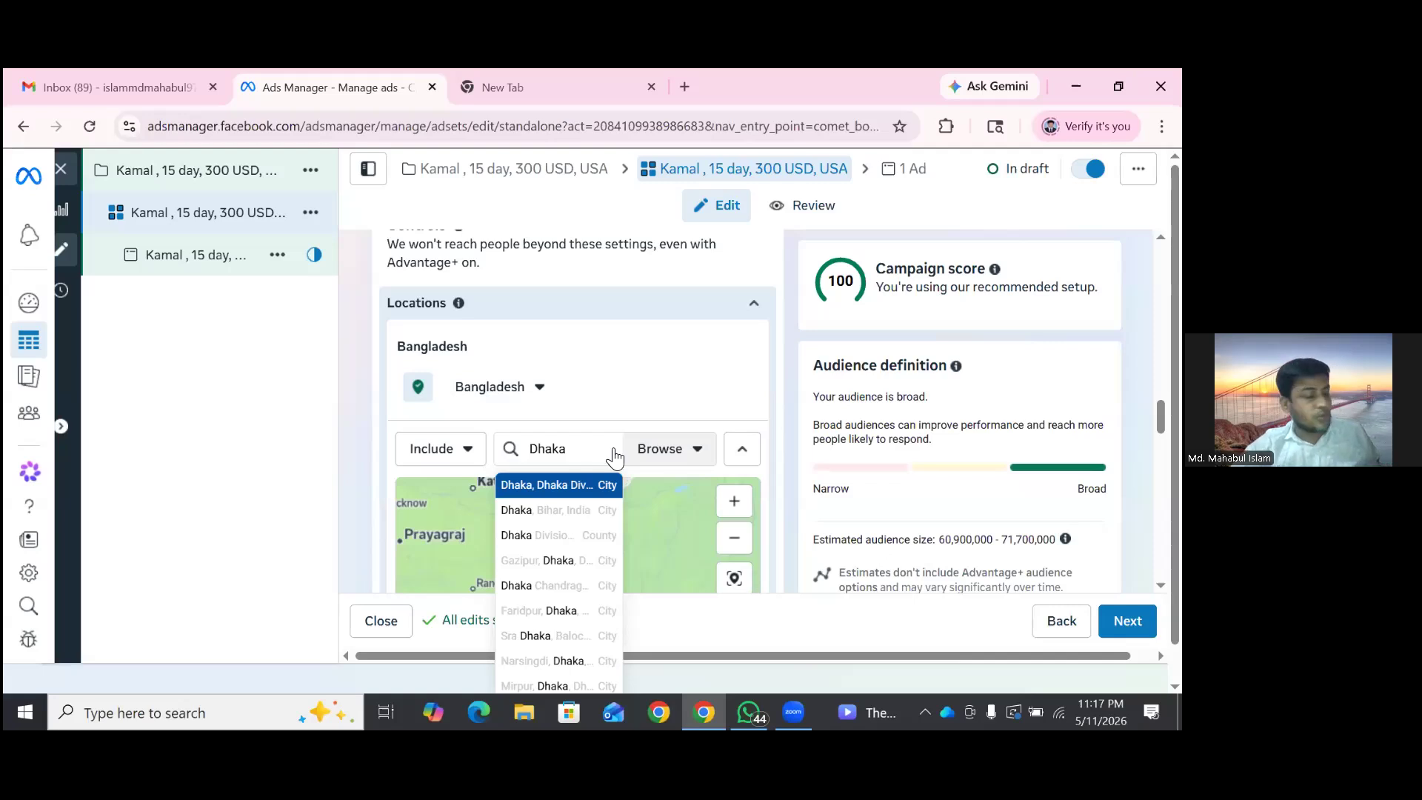
key(Return)
- Add the city of Gazipur, Dhaka, Dhaka Division to the included audience locations
text(Gazi)
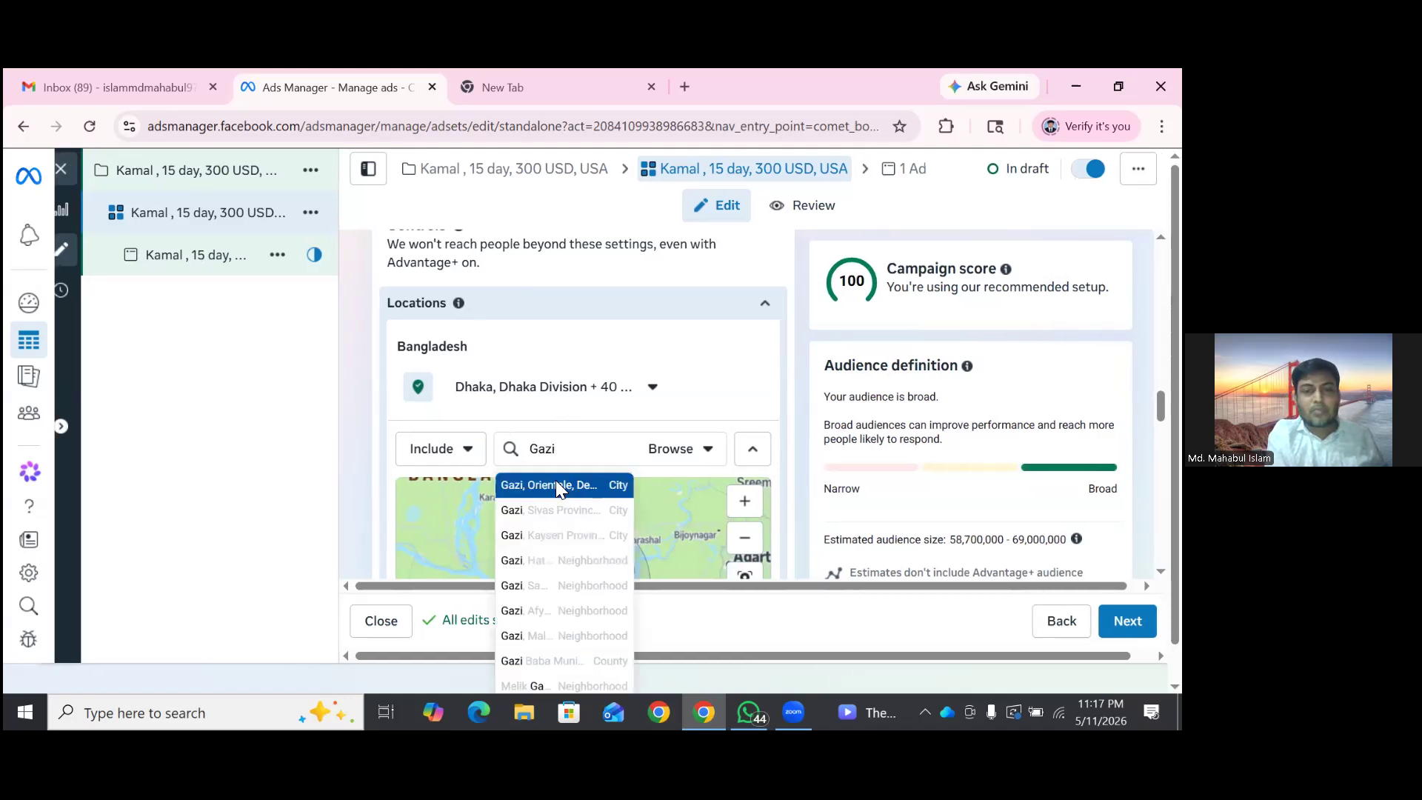
text(p)
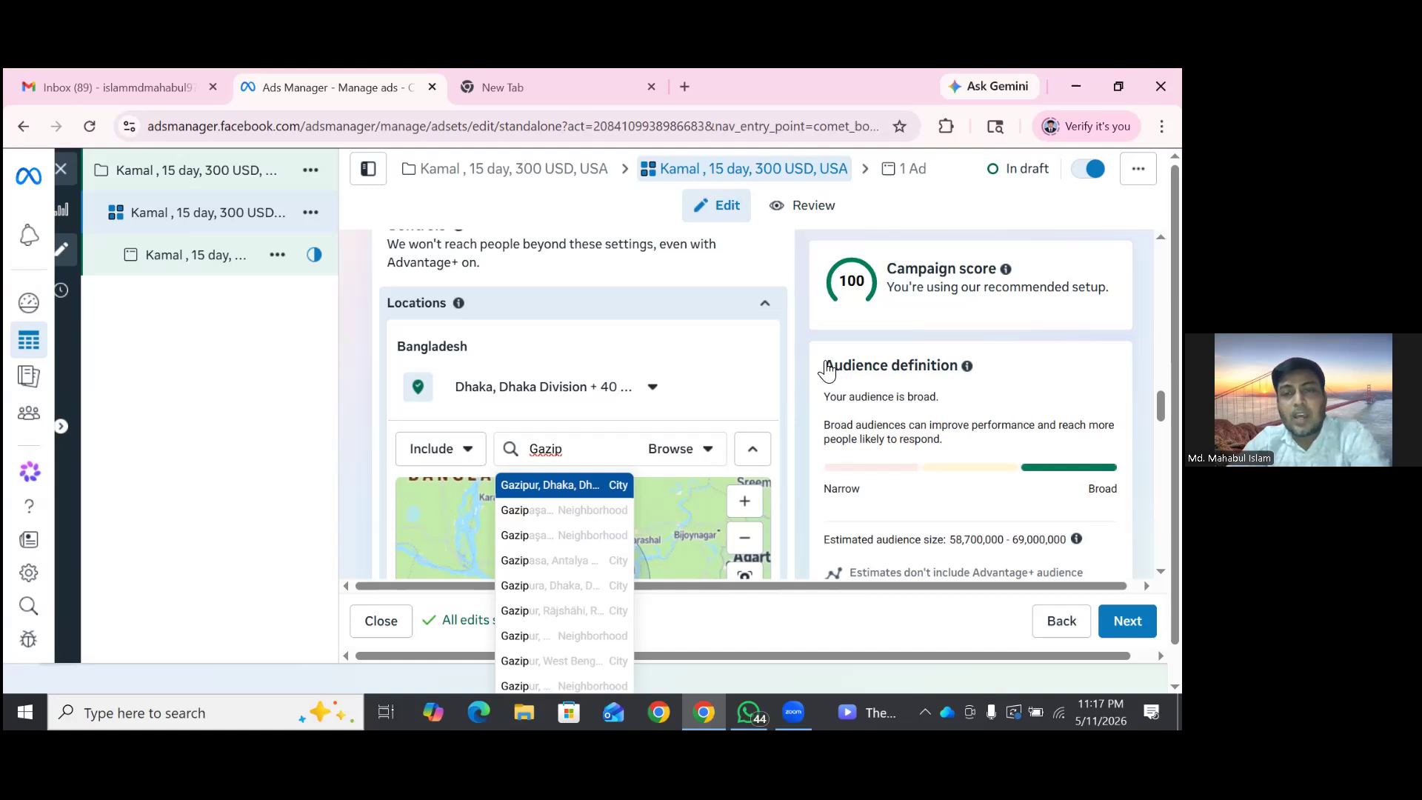
key(Return)
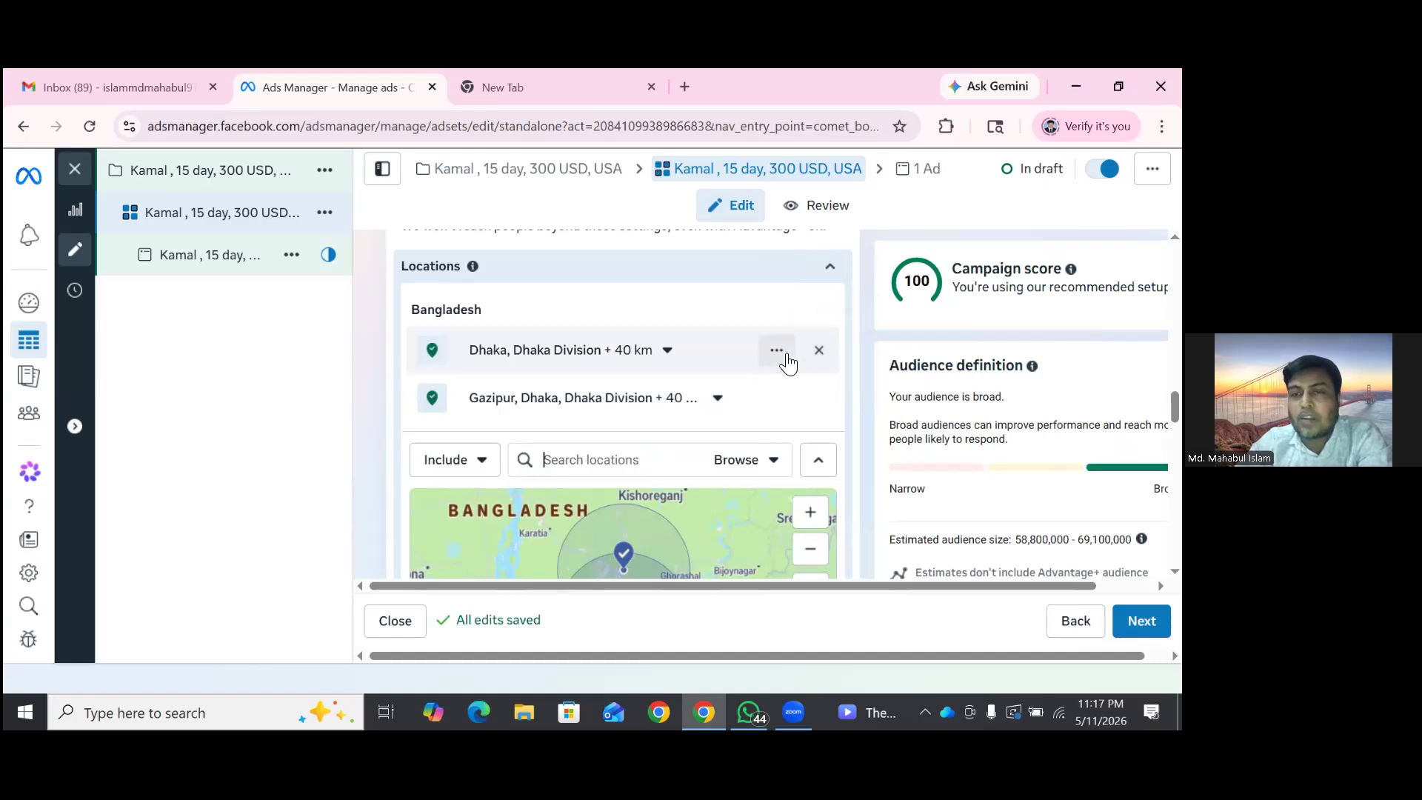
- Switch the Dhaka location to excluded and back to included
click(786, 357)
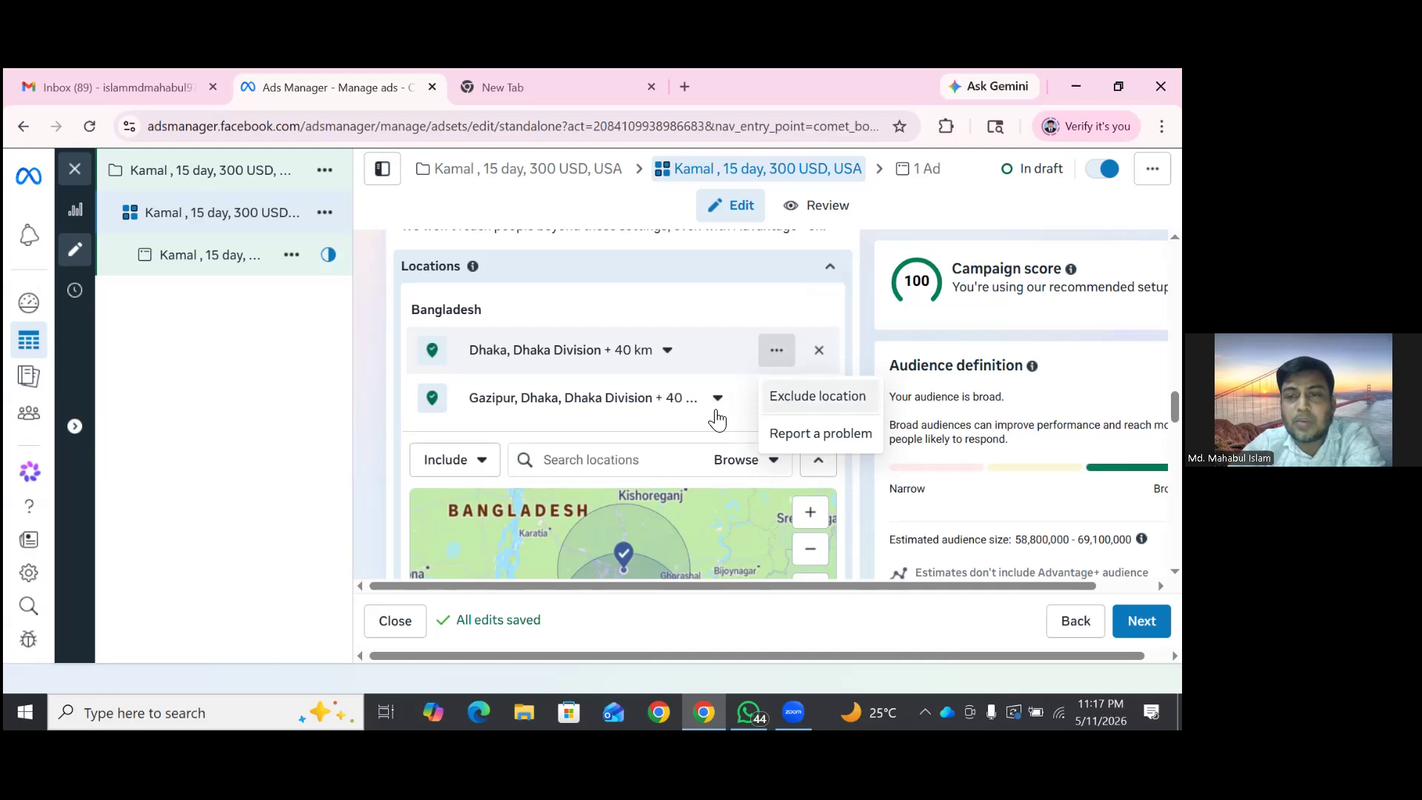
click(818, 396)
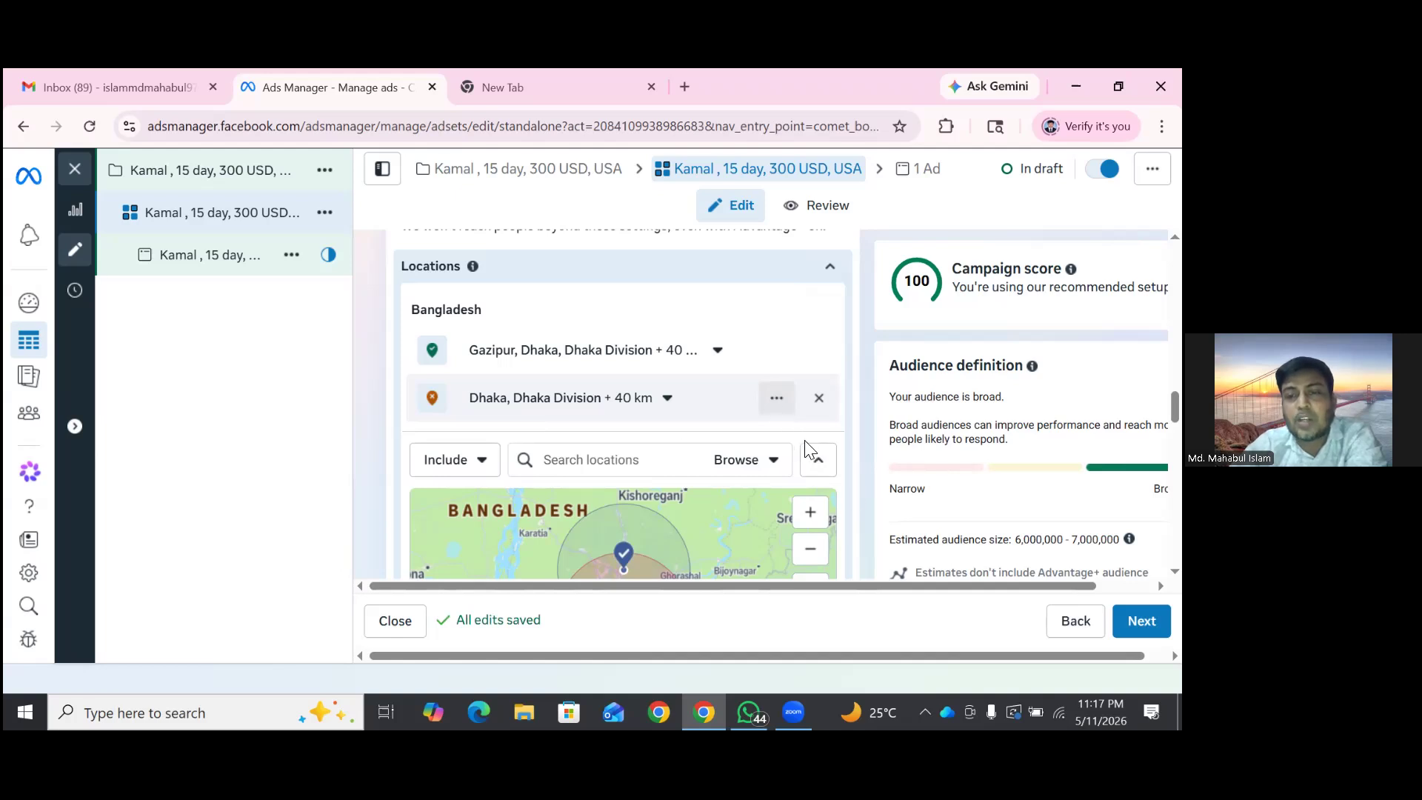
click(777, 398)
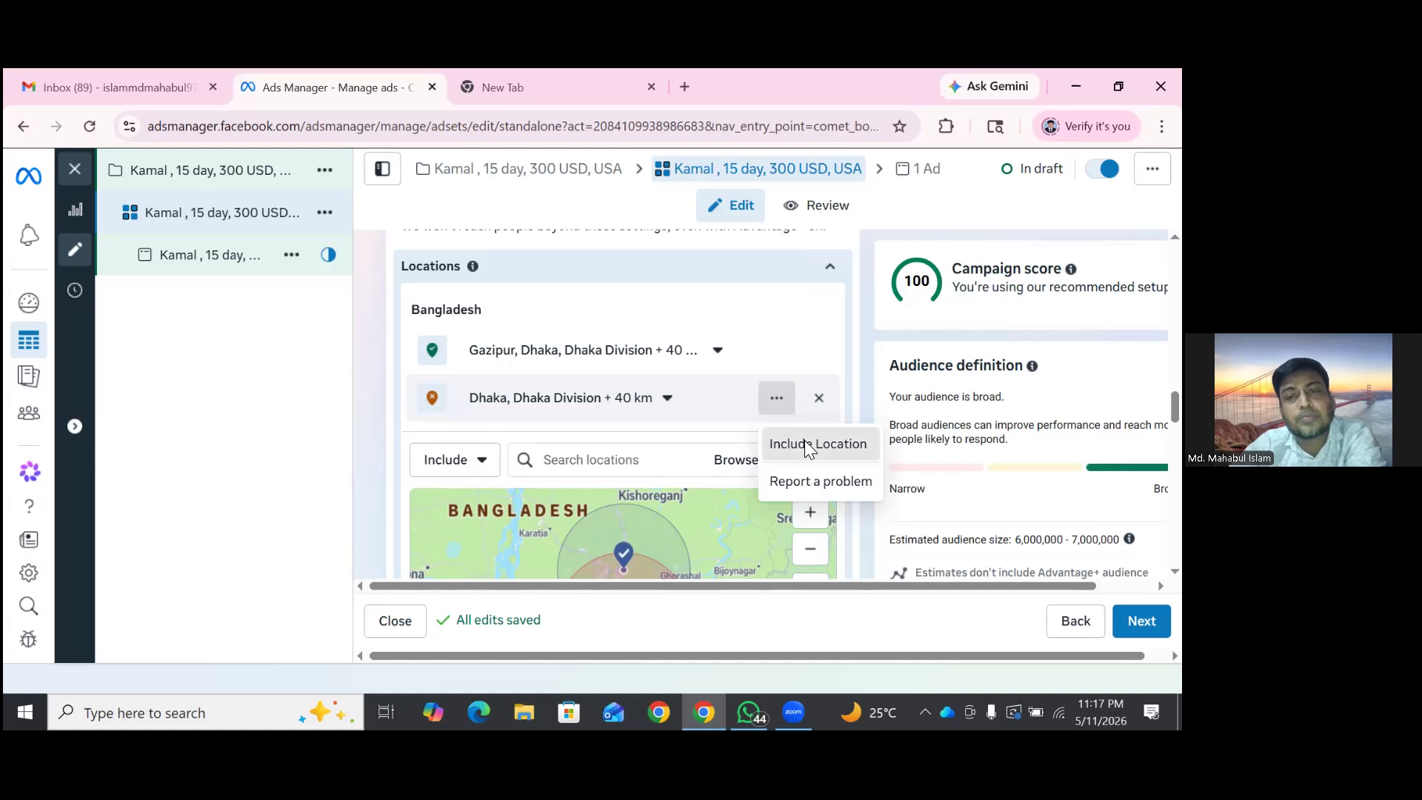
click(808, 447)
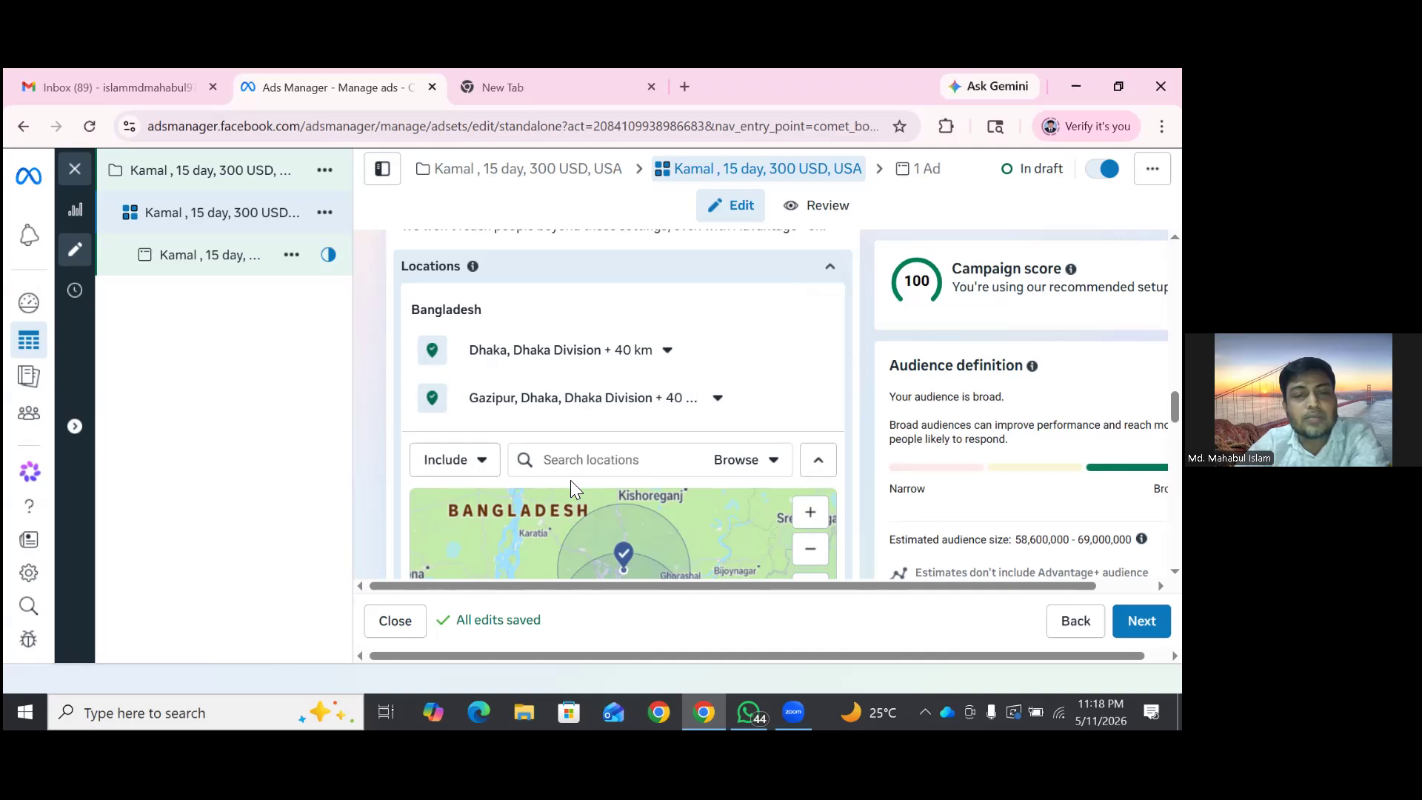
- Set the location mode to Exclude and drop a map pin east of Chattogram at about (22.2635, 92.9077)
click(752, 478)
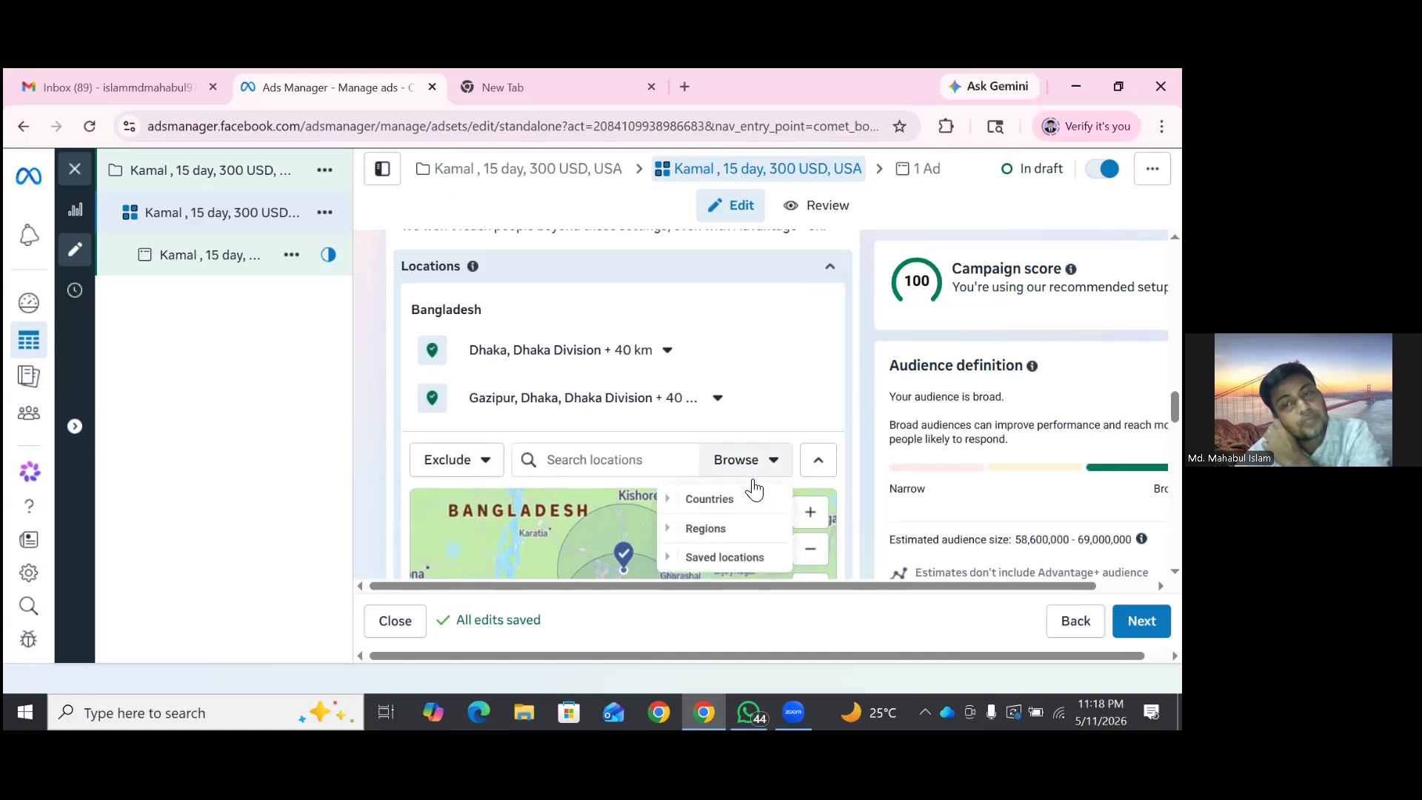
mouse_move(754, 489)
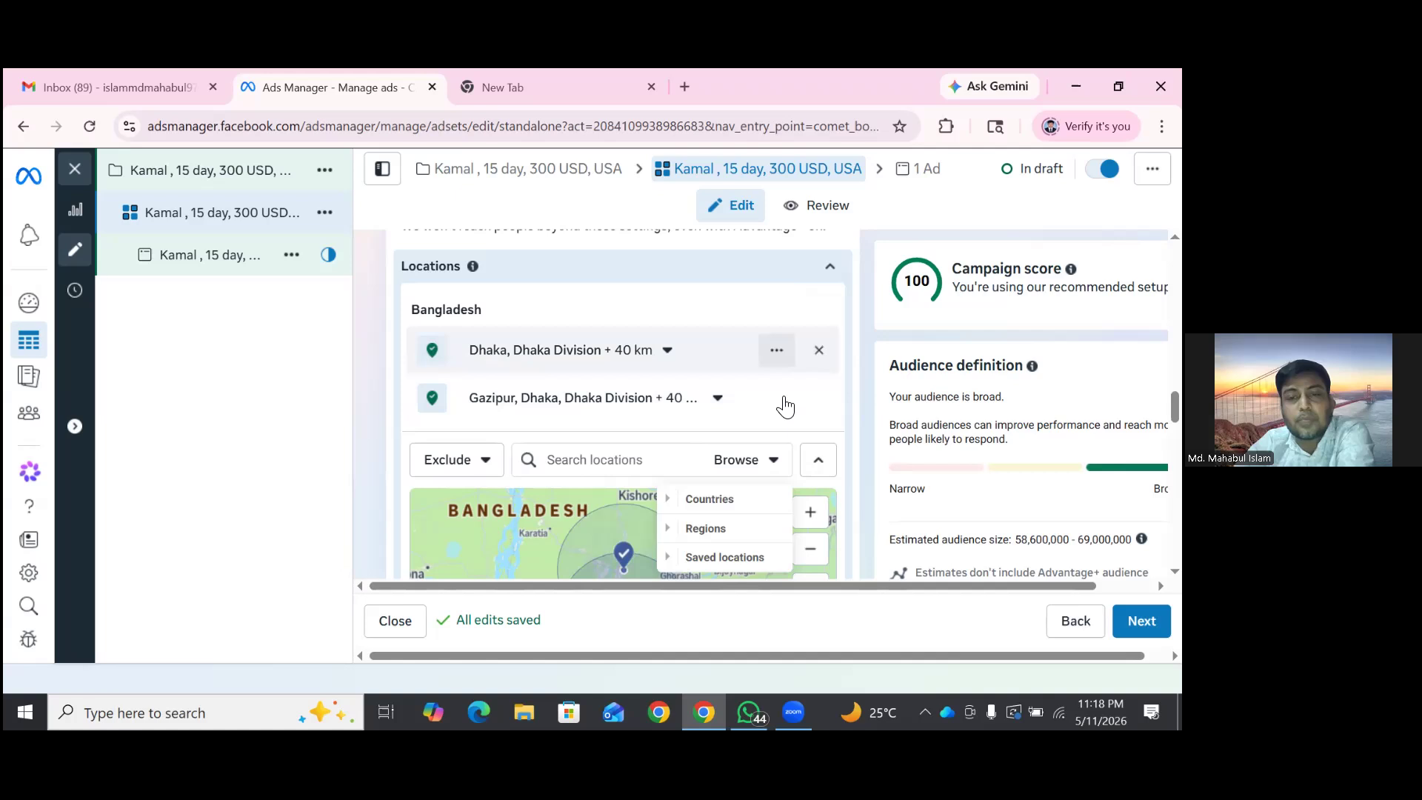
scroll(785, 407, down, 2)
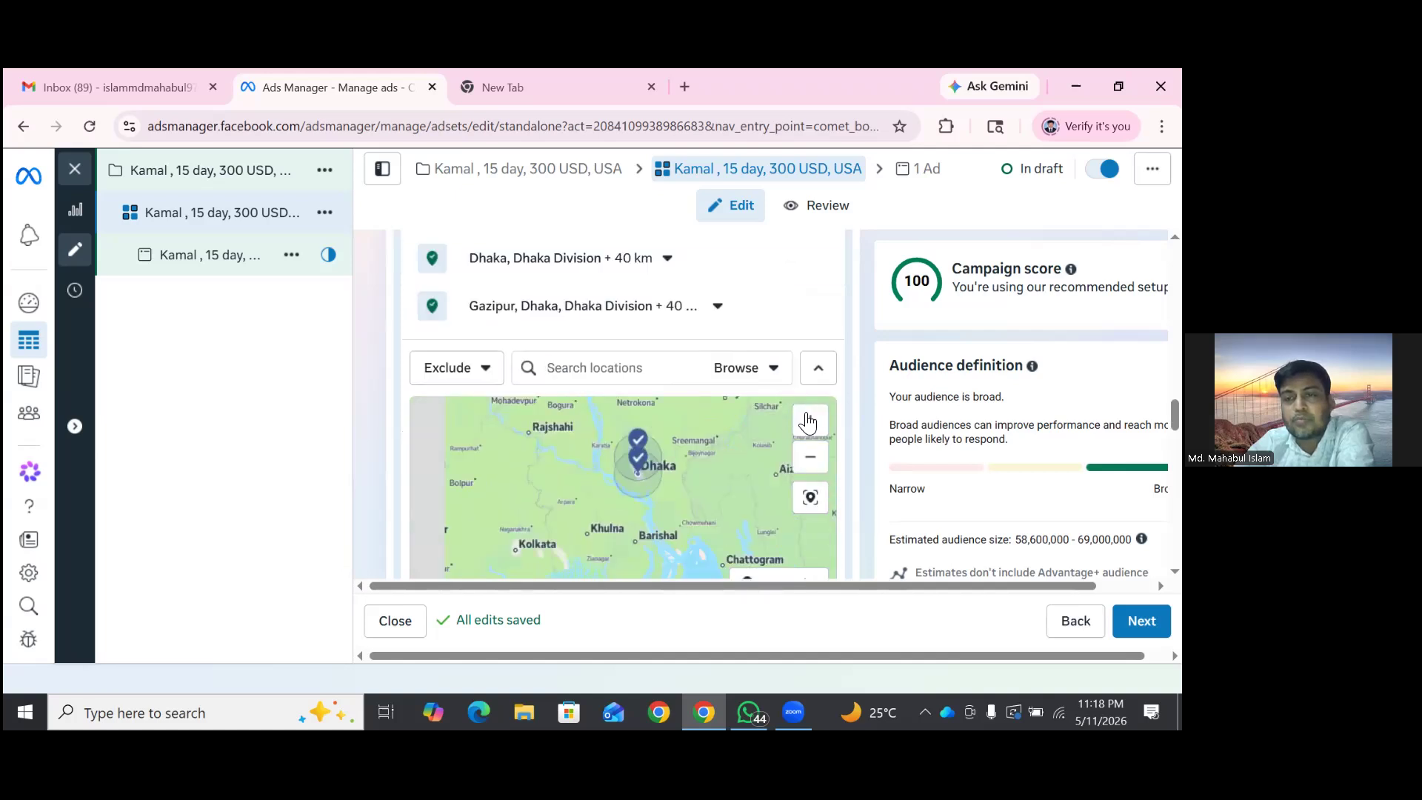
scroll(806, 413, down, 2)
click(757, 397)
click(684, 368)
click(741, 404)
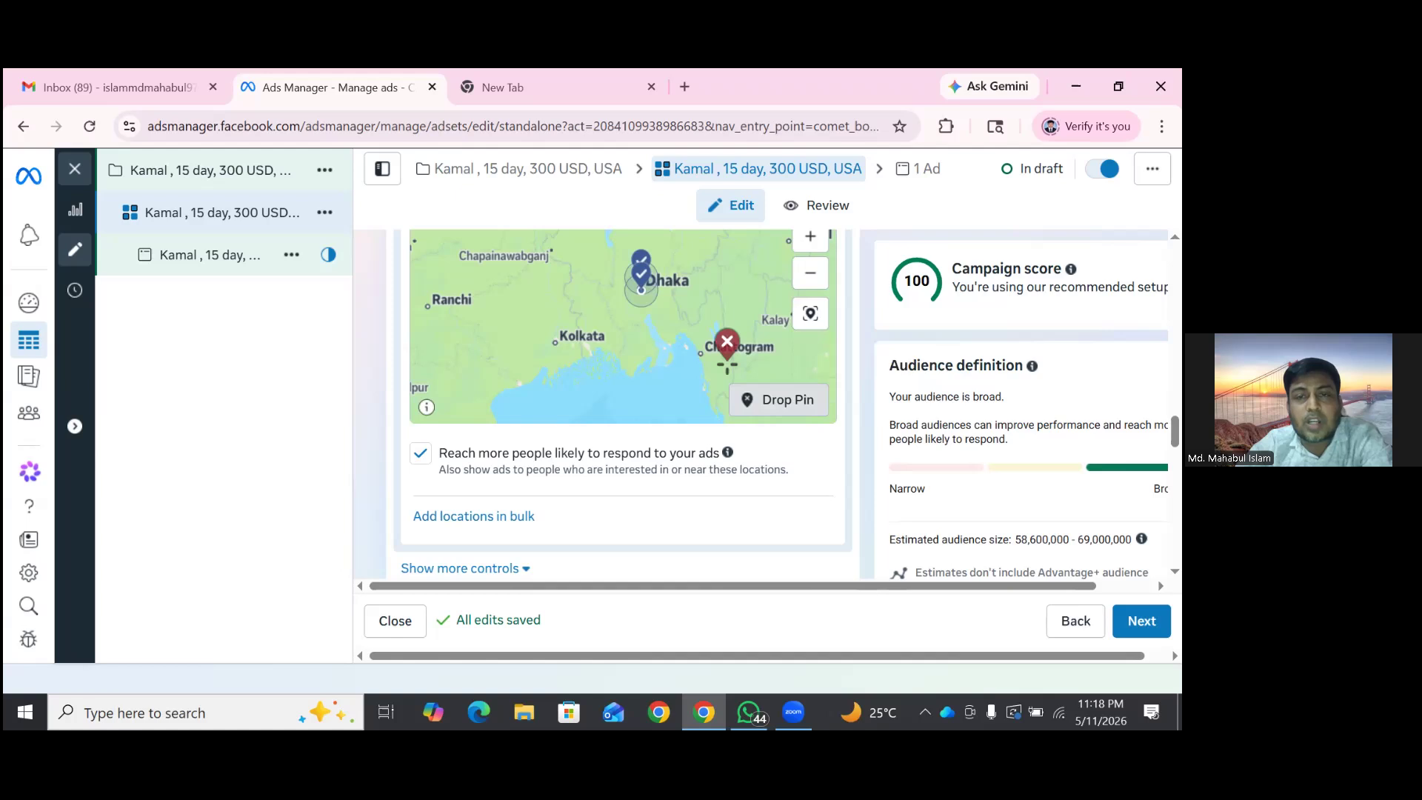
click(727, 363)
click(729, 368)
drag(728, 363, 689, 356)
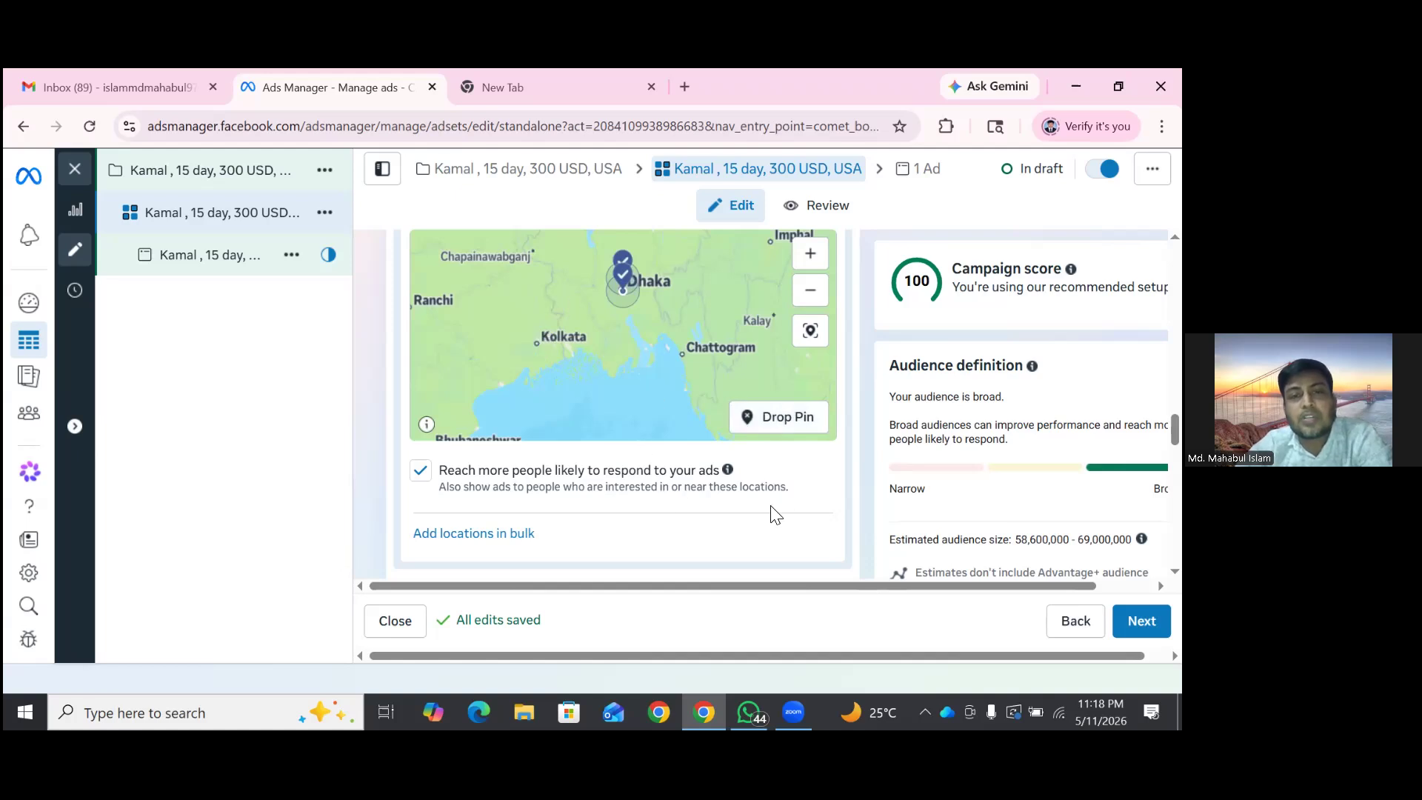
- Switch the location mode back to Include and set Gazipur's radius to 17 km
scroll(771, 507, up, 4)
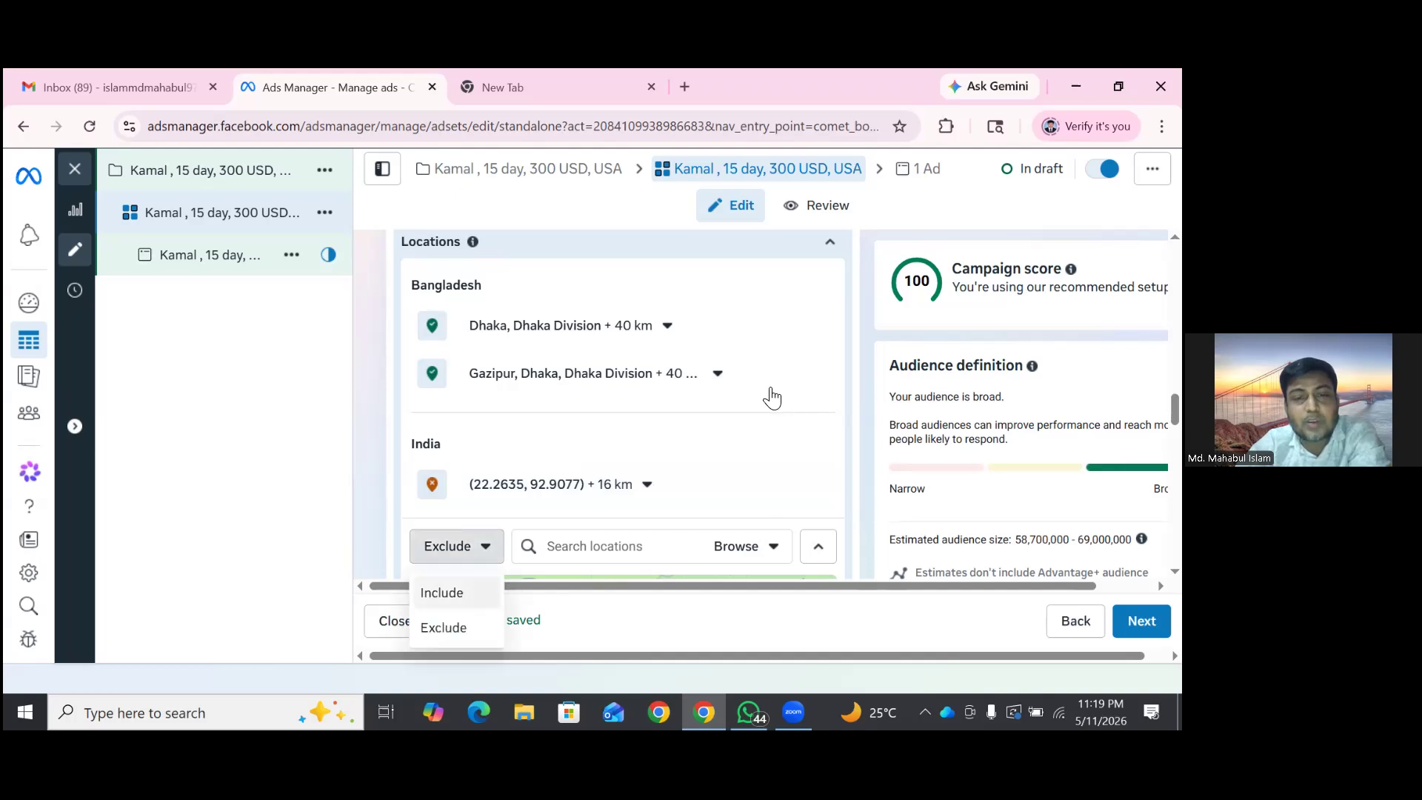
key(Return)
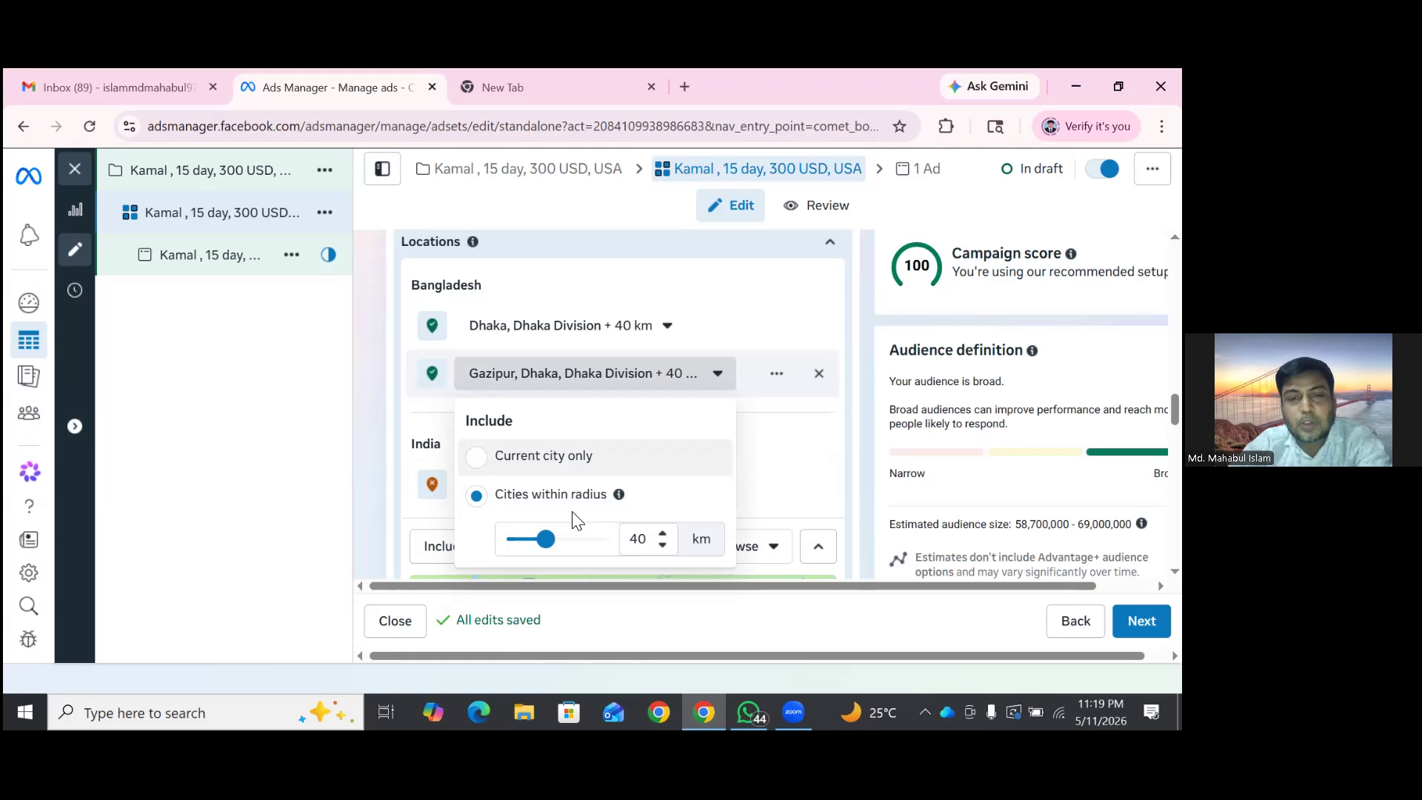
drag(546, 539, 478, 585)
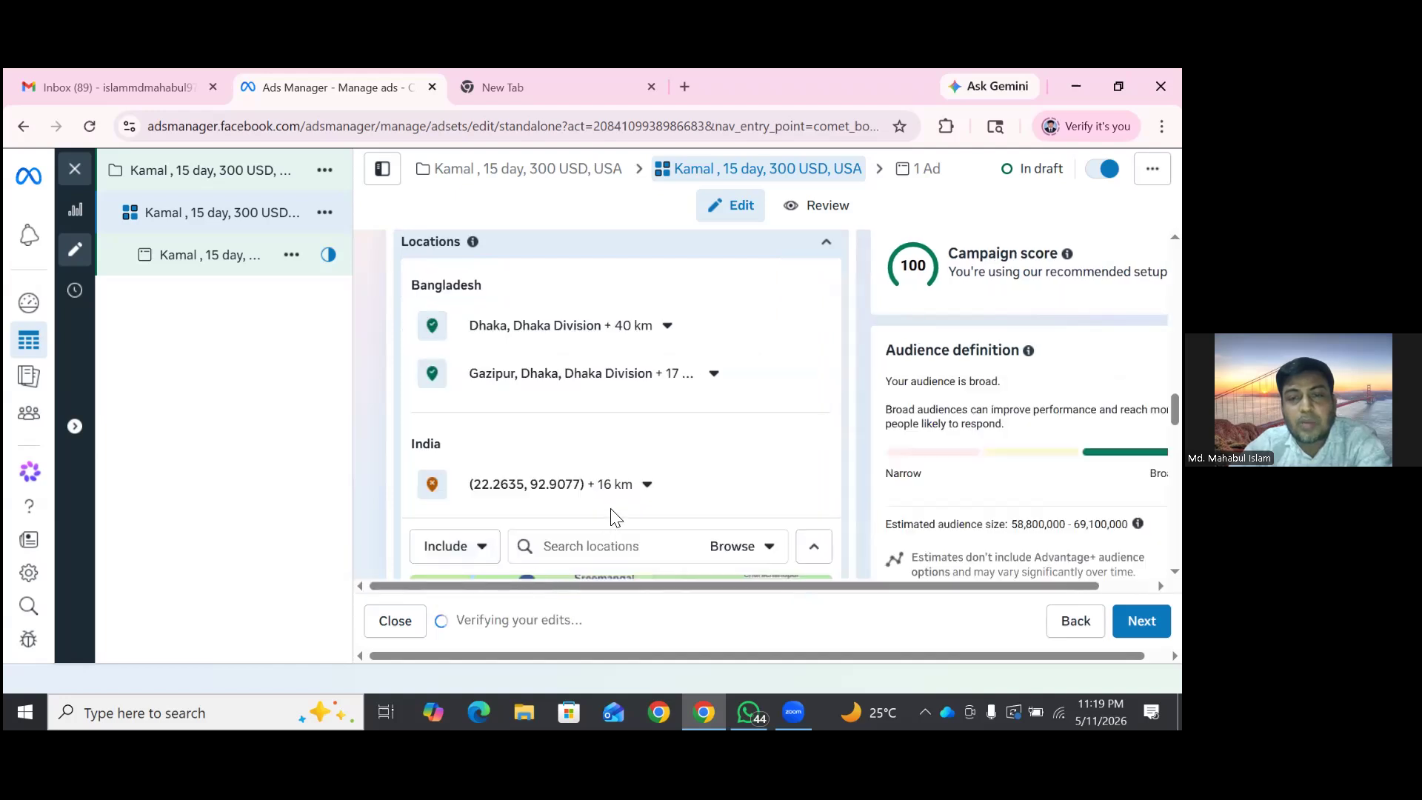
- Lower the excluded map pin's radius to 1 km, and raise it to 4 km
click(639, 485)
click(634, 568)
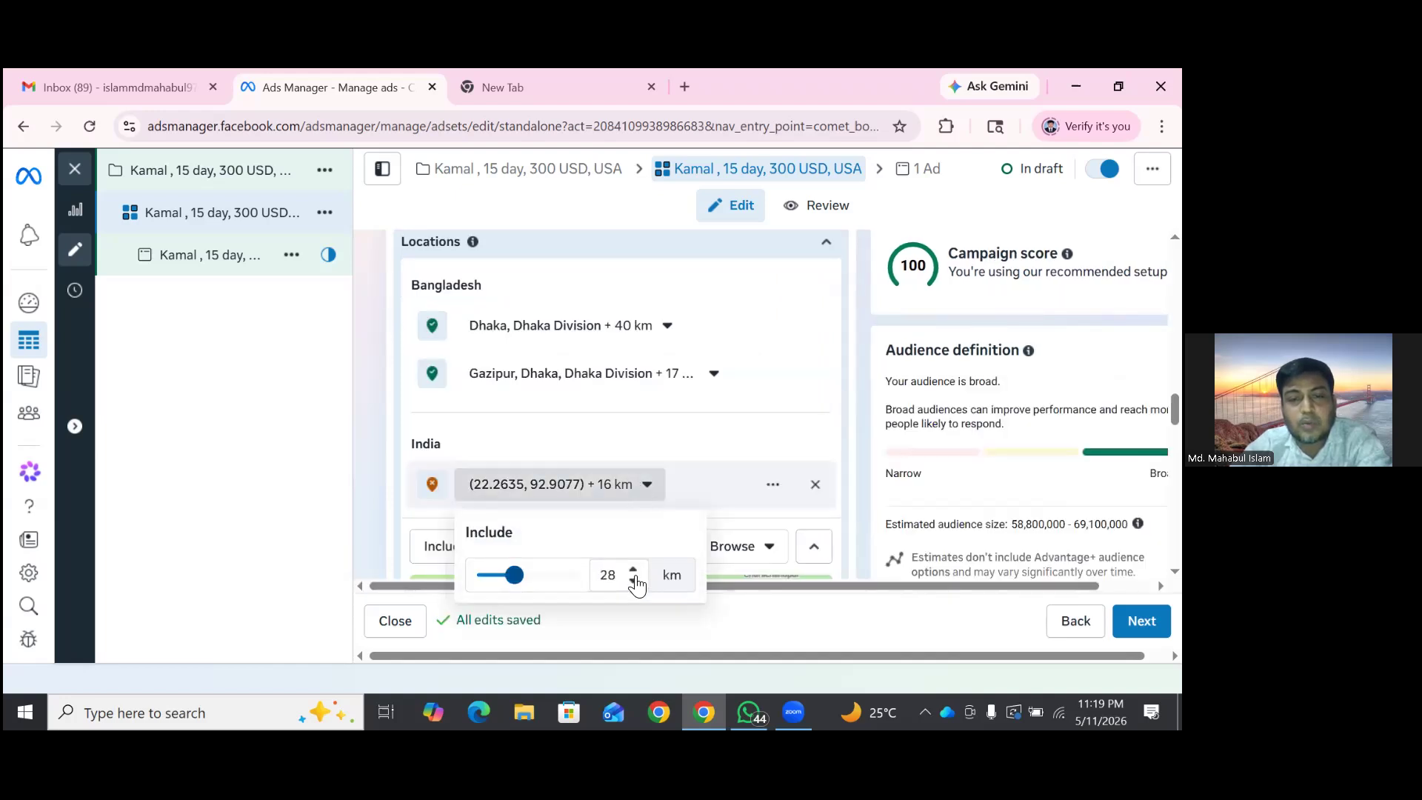
click(633, 582)
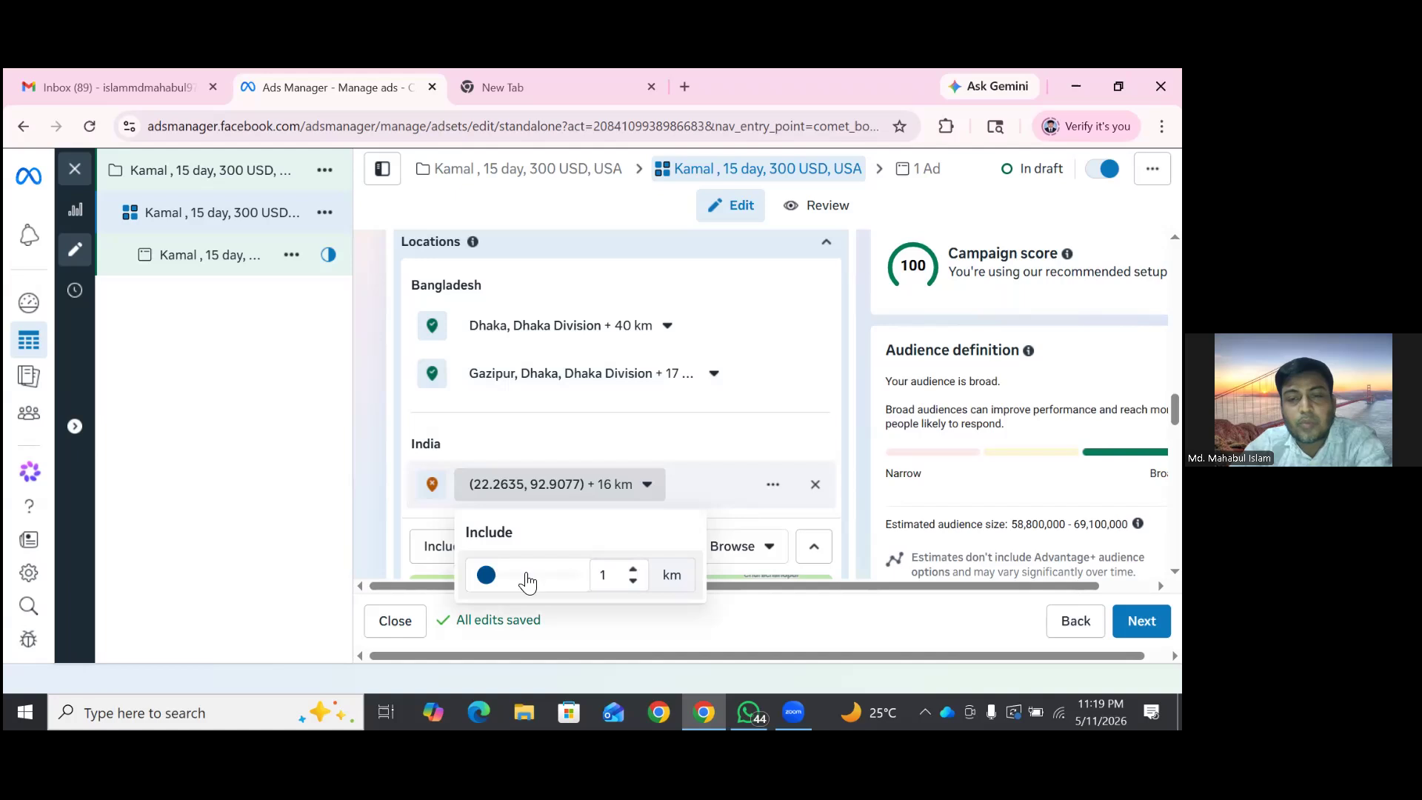
click(640, 485)
click(501, 575)
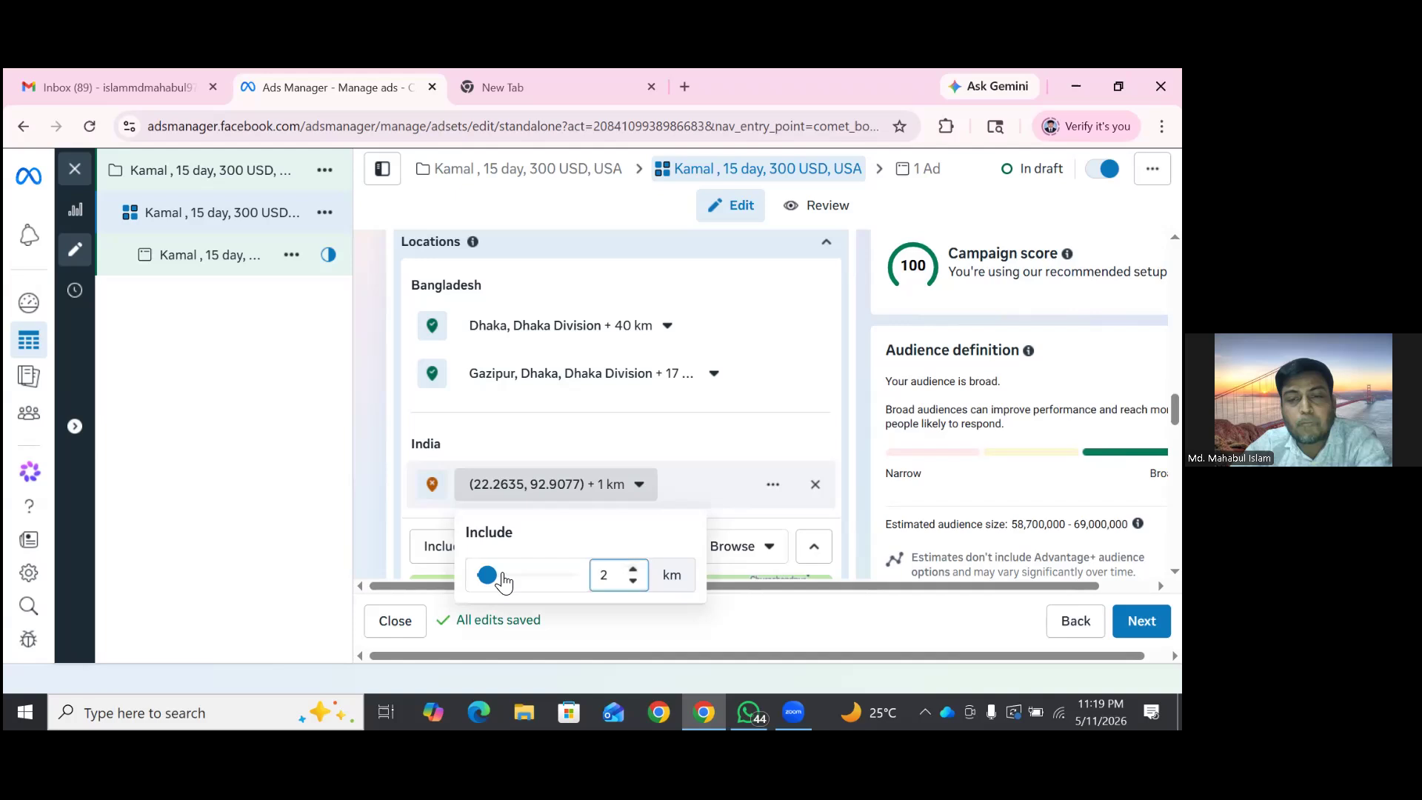
click(920, 622)
- Set the radius of the excluded map pin under India to 80 km
click(651, 490)
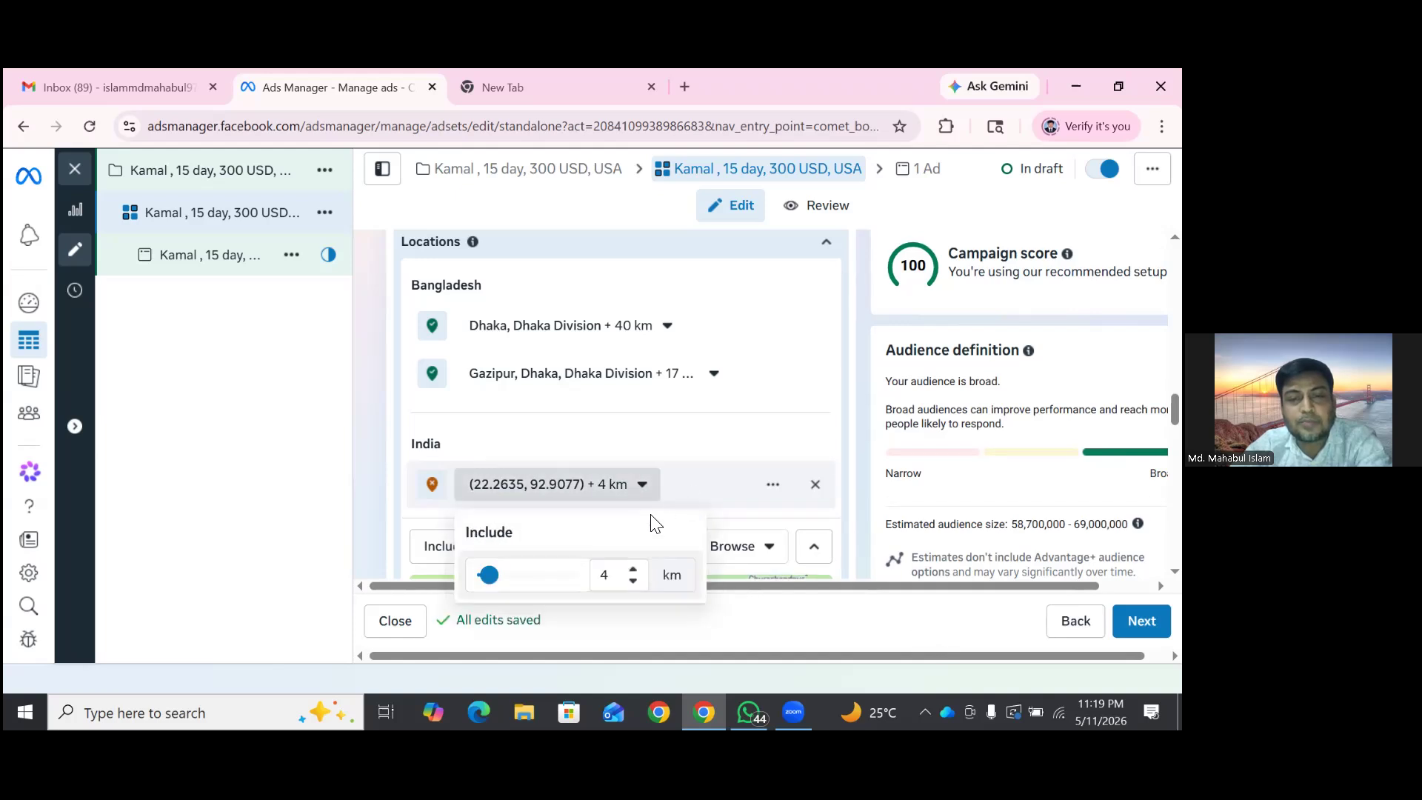
drag(489, 575, 657, 513)
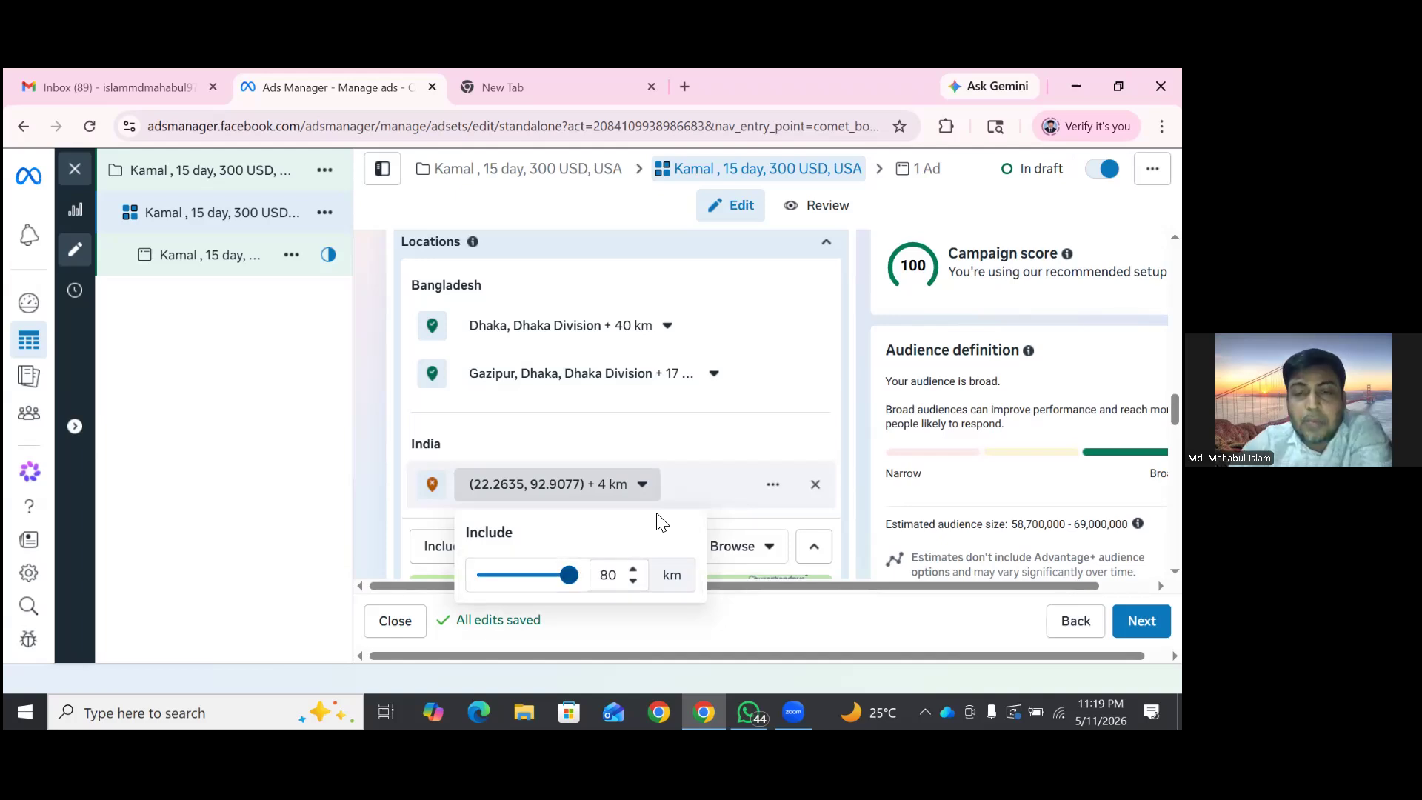
click(657, 513)
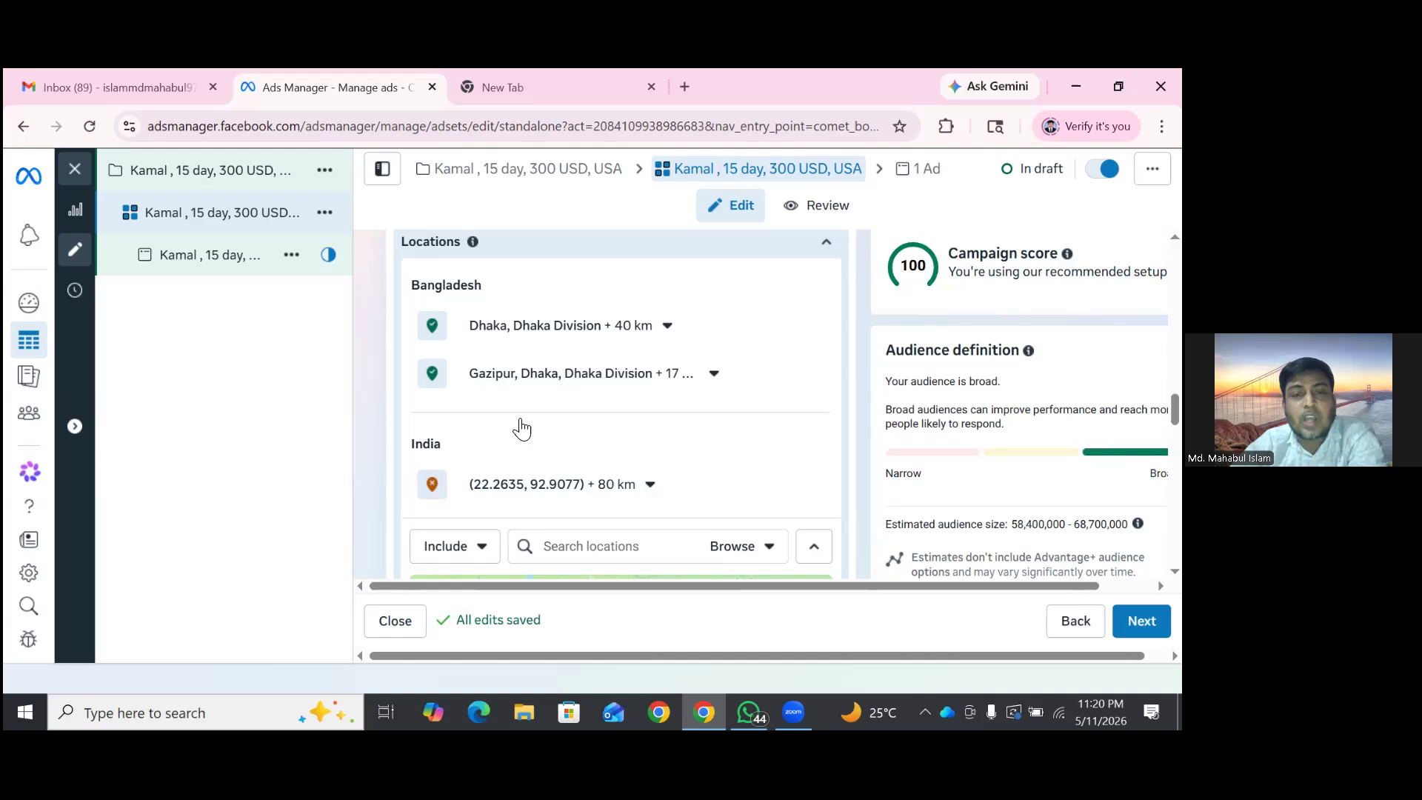
- Review the location map and the suggested-audience settings for custom audiences, age, gender and detailed targeting
scroll(522, 429, down, 2)
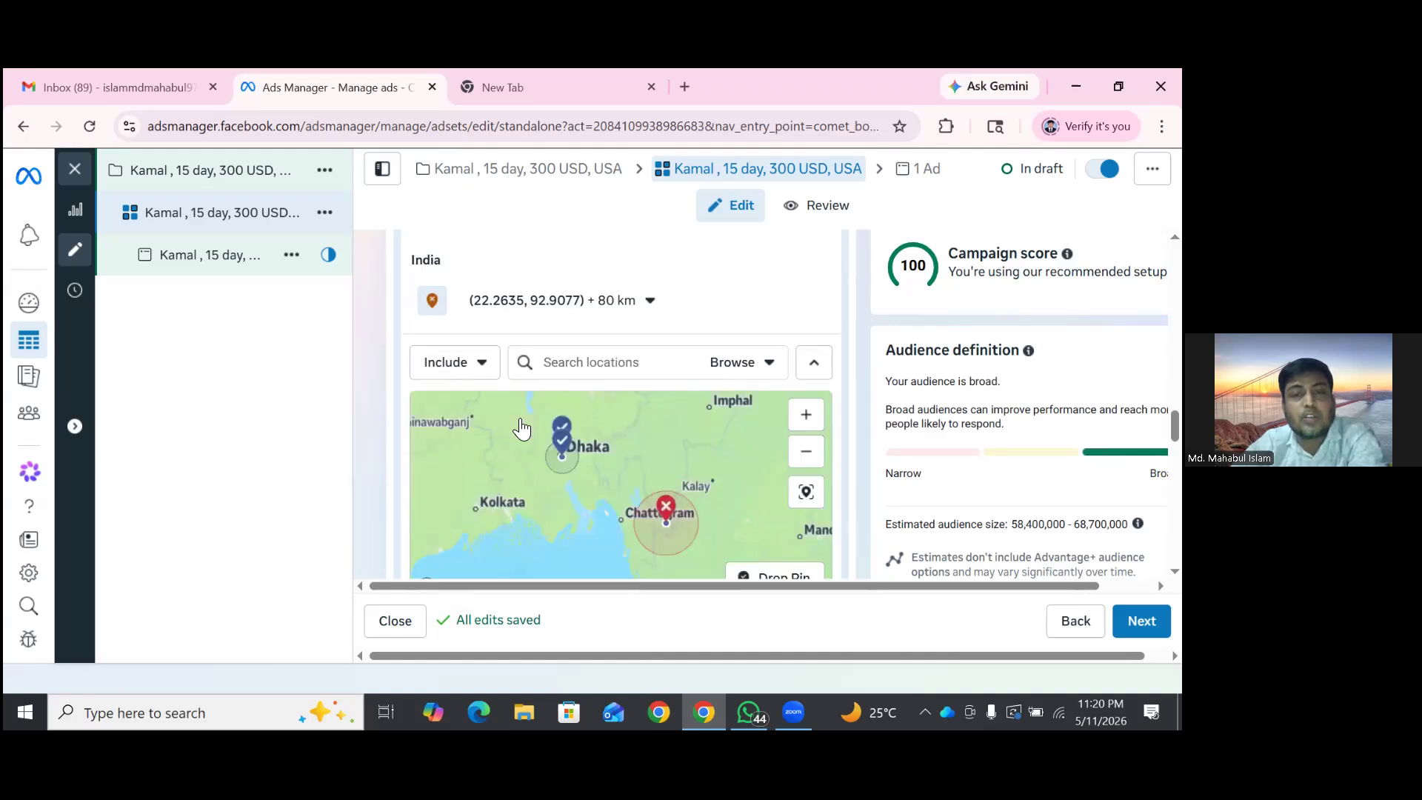
scroll(523, 428, down, 3)
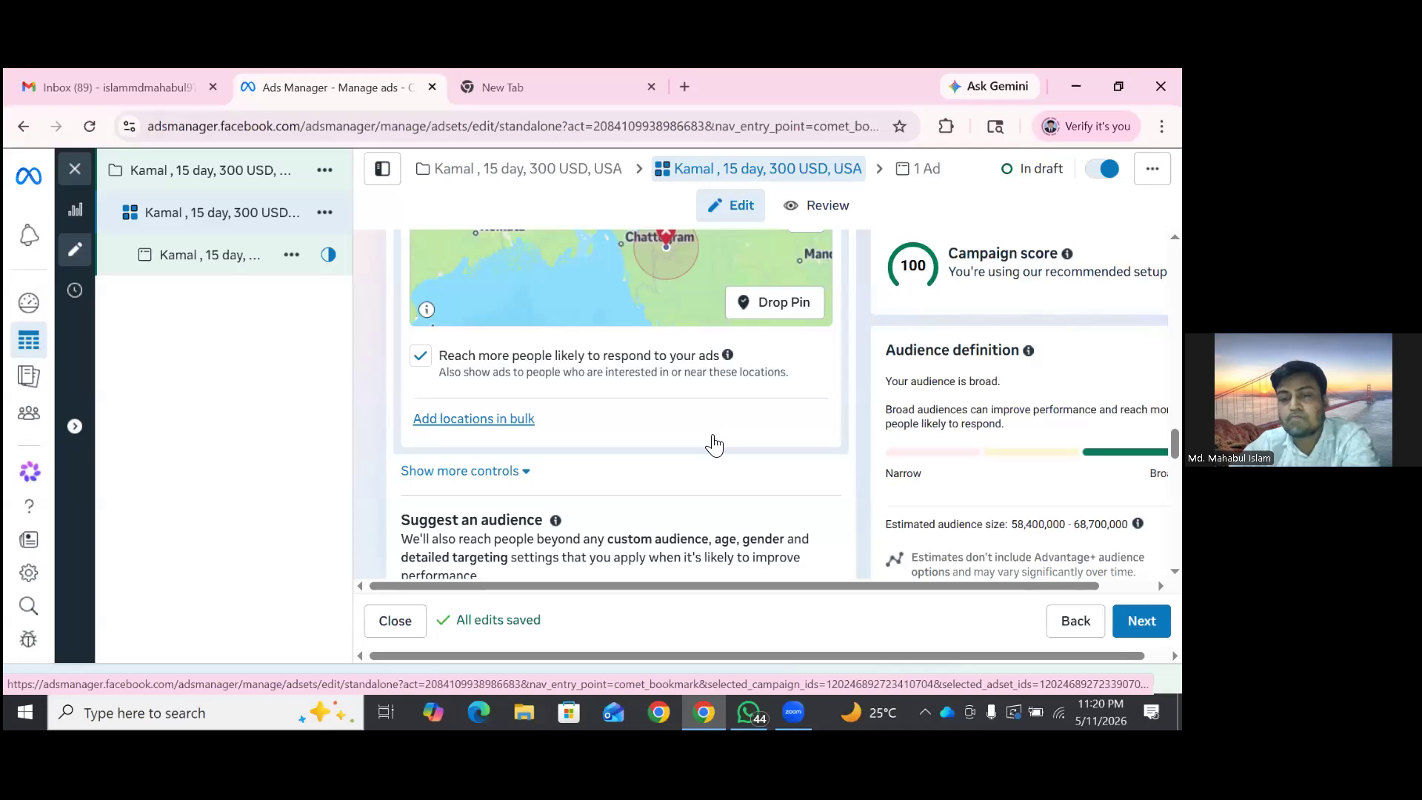
scroll(715, 443, down, 5)
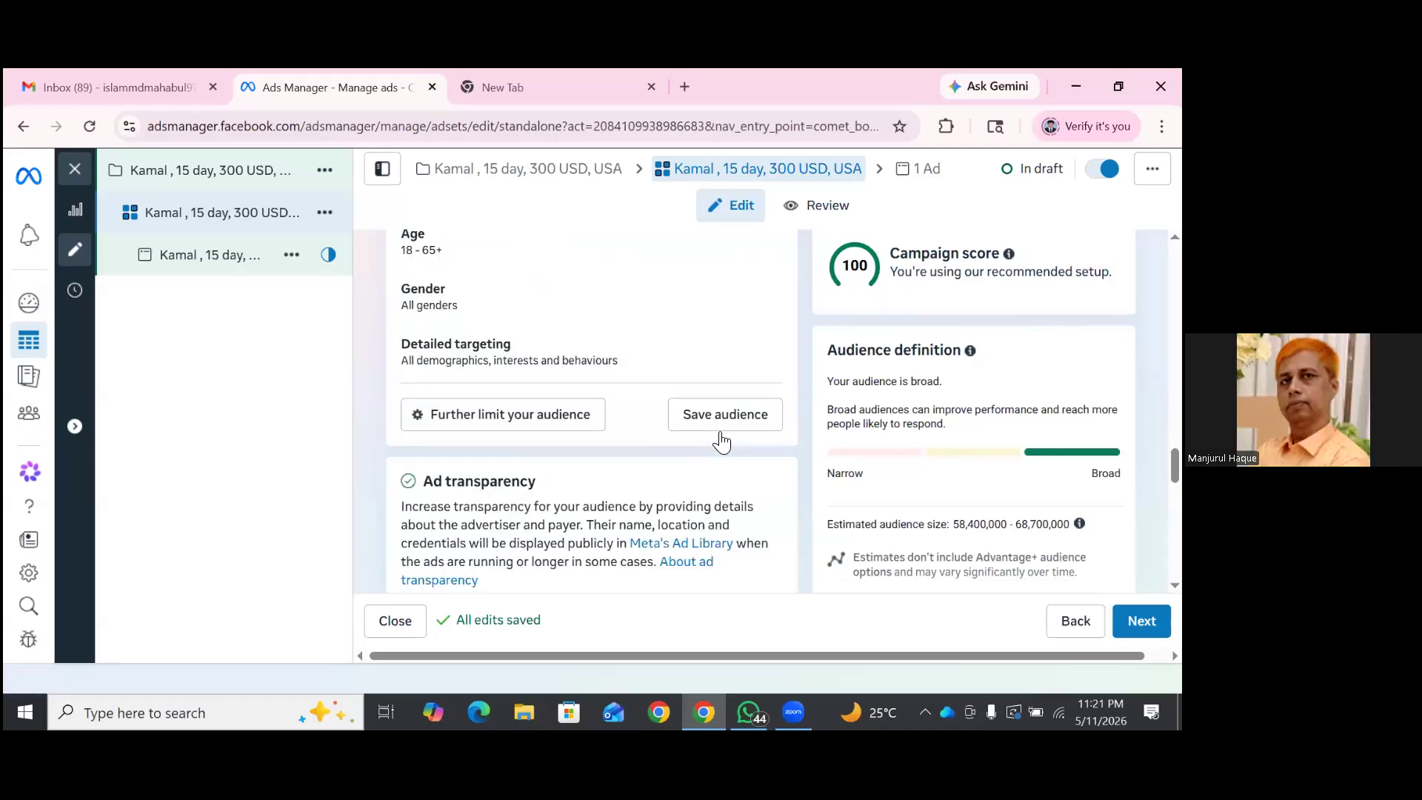
scroll(724, 445, up, 2)
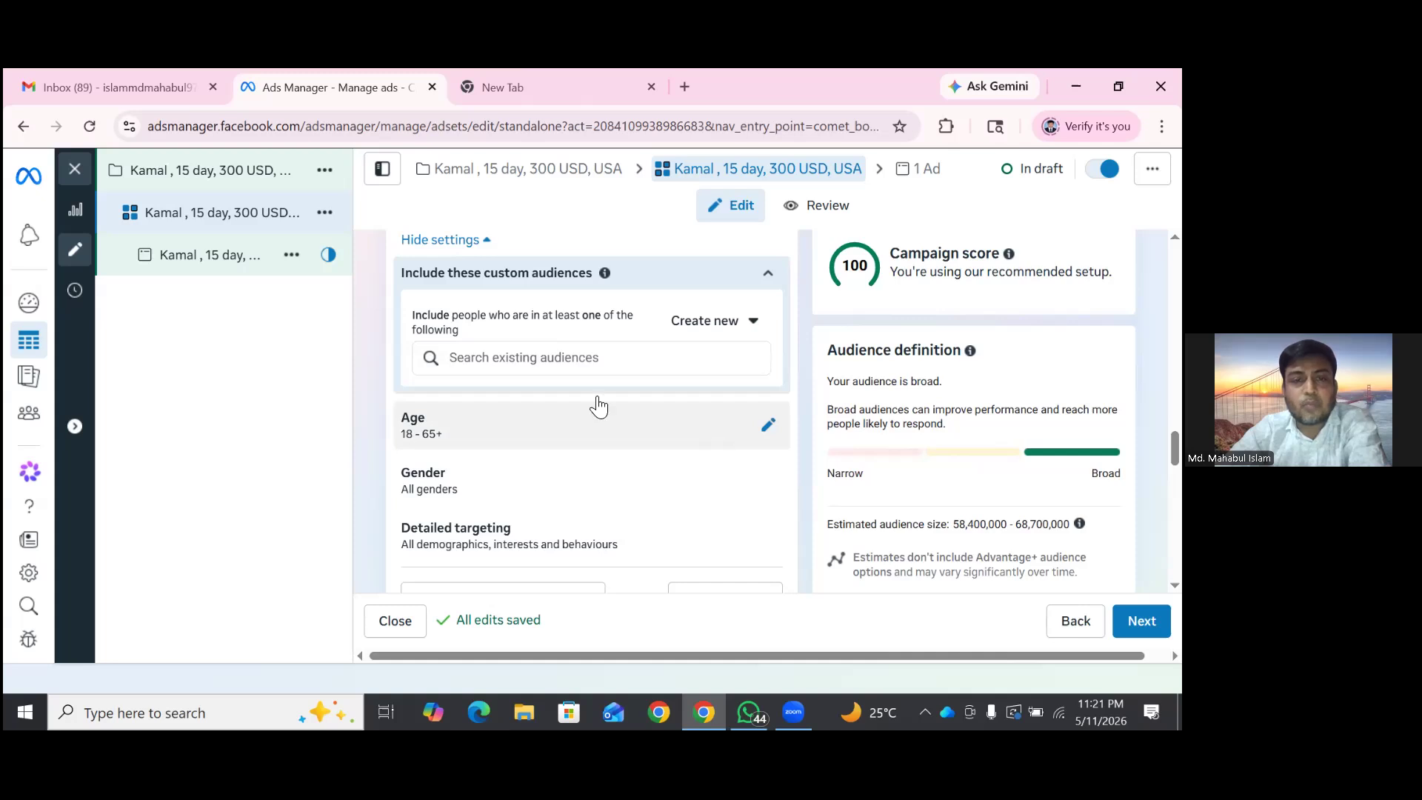
scroll(759, 343, up, 2)
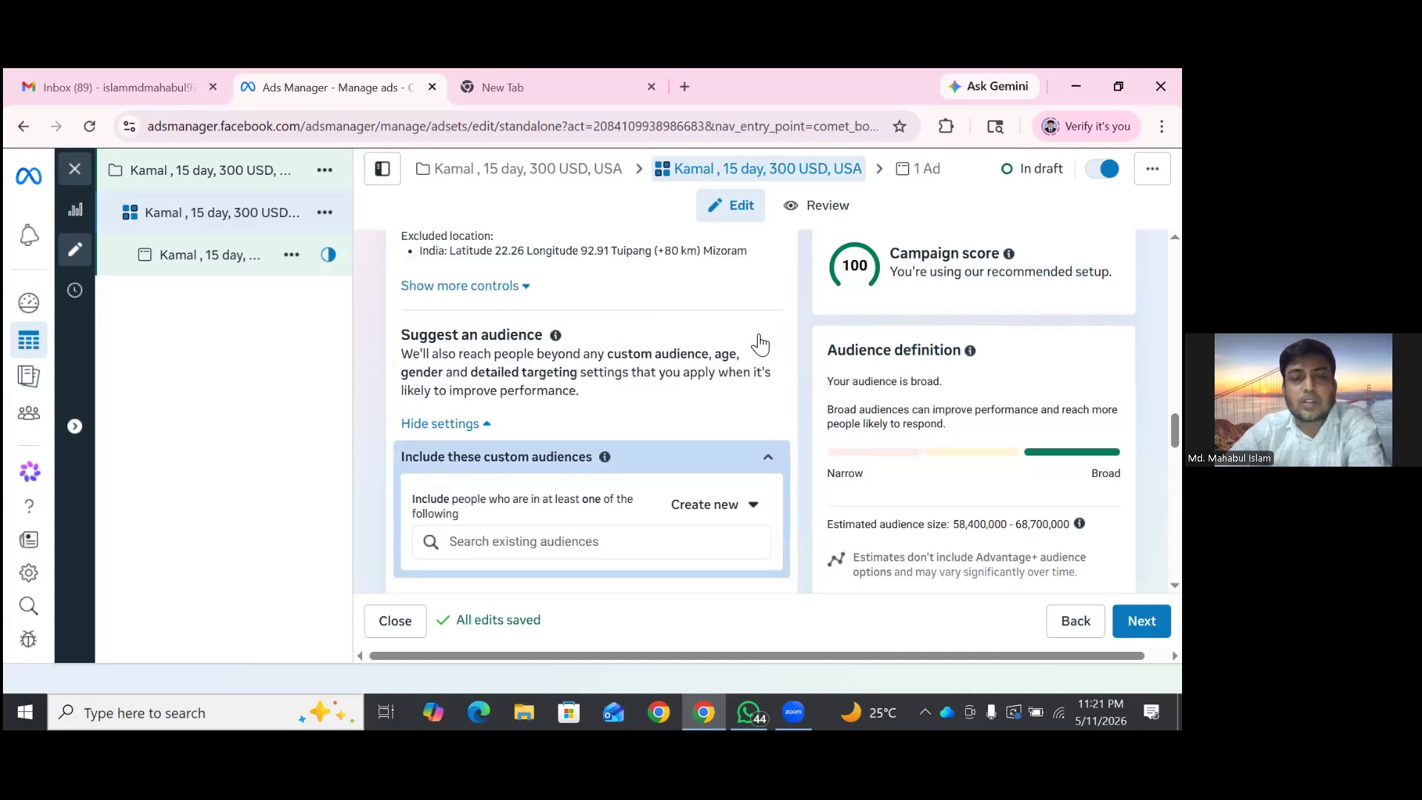
scroll(759, 343, up, 1)
scroll(759, 343, down, 2)
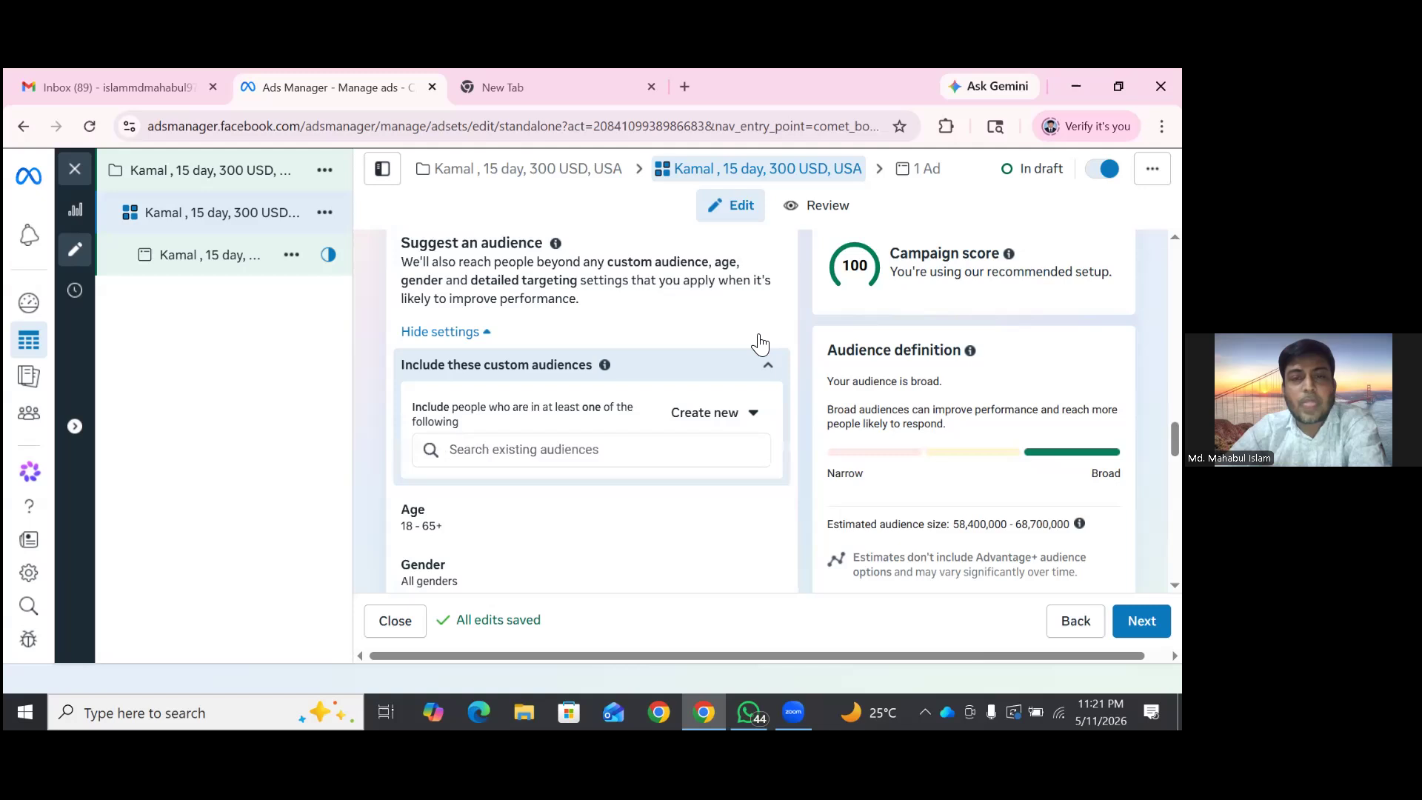
scroll(759, 343, down, 2)
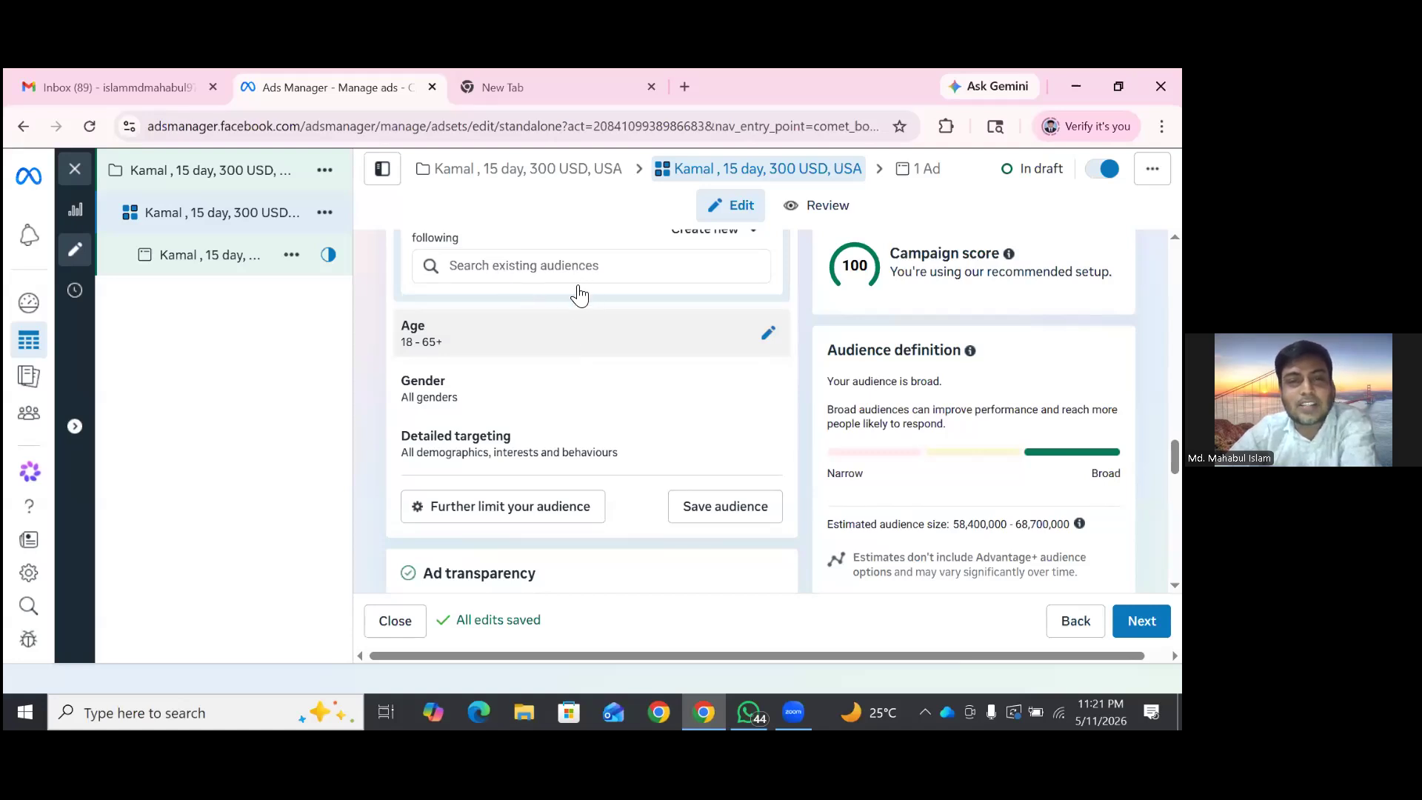
- Set the suggested audience's maximum age to 40 and open the gender options
click(585, 333)
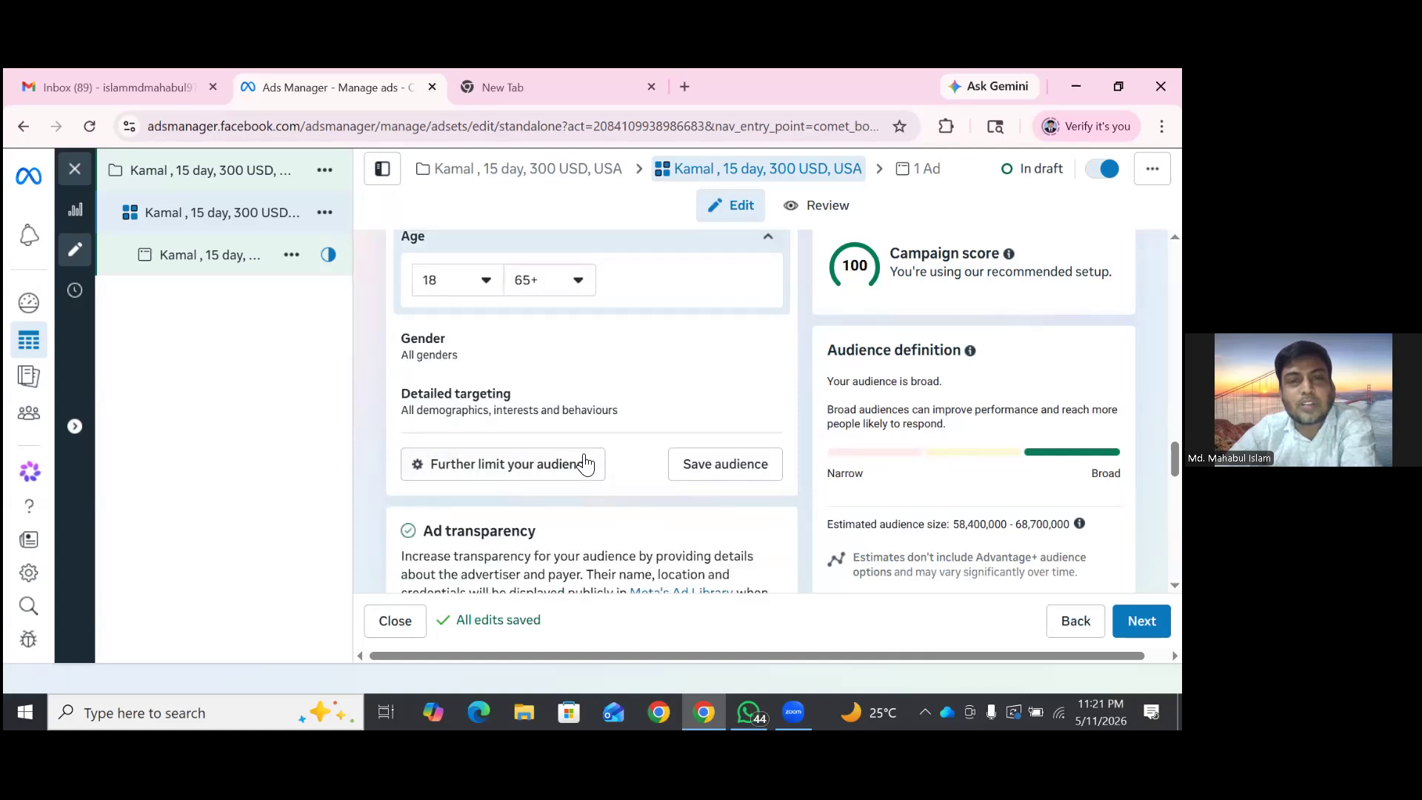
click(579, 281)
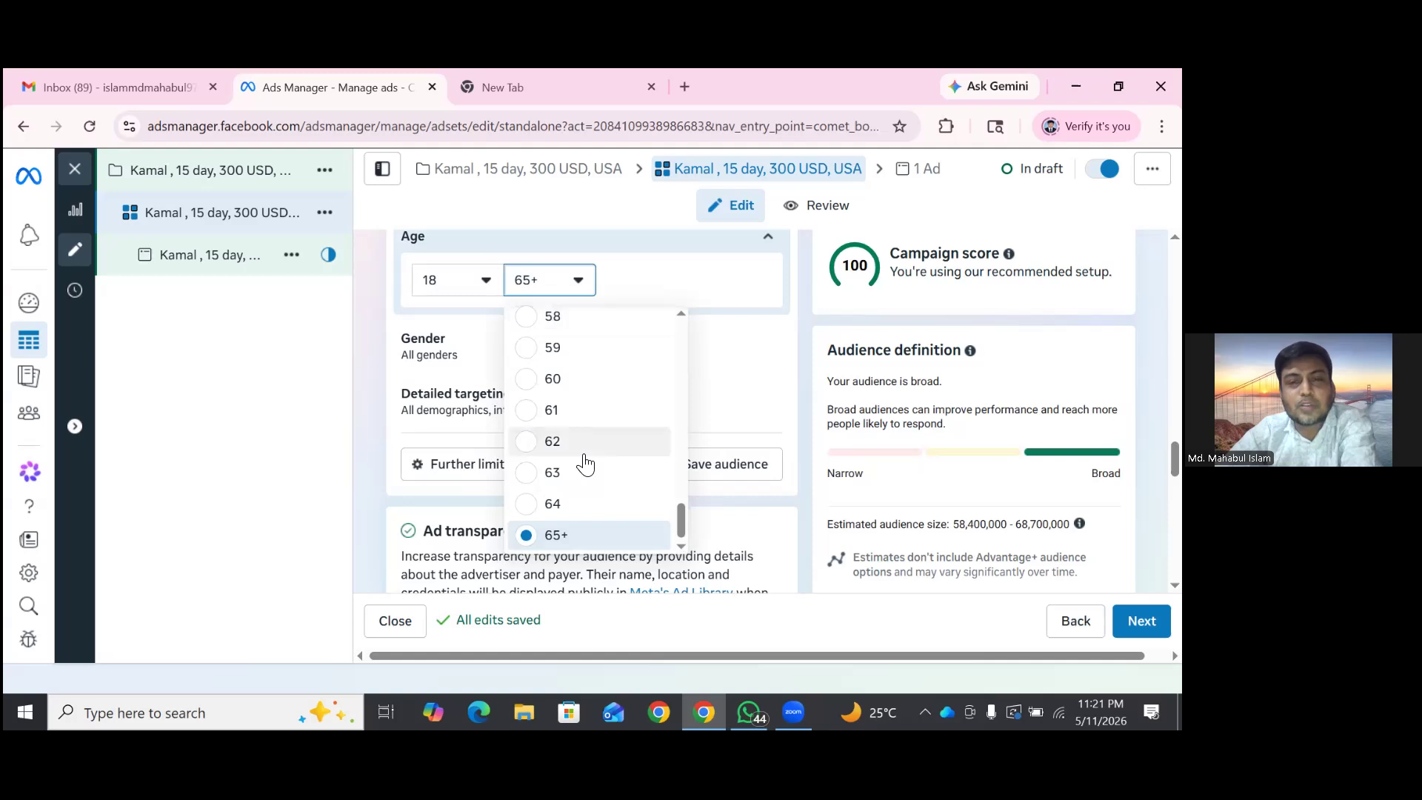
scroll(585, 459, up, 4)
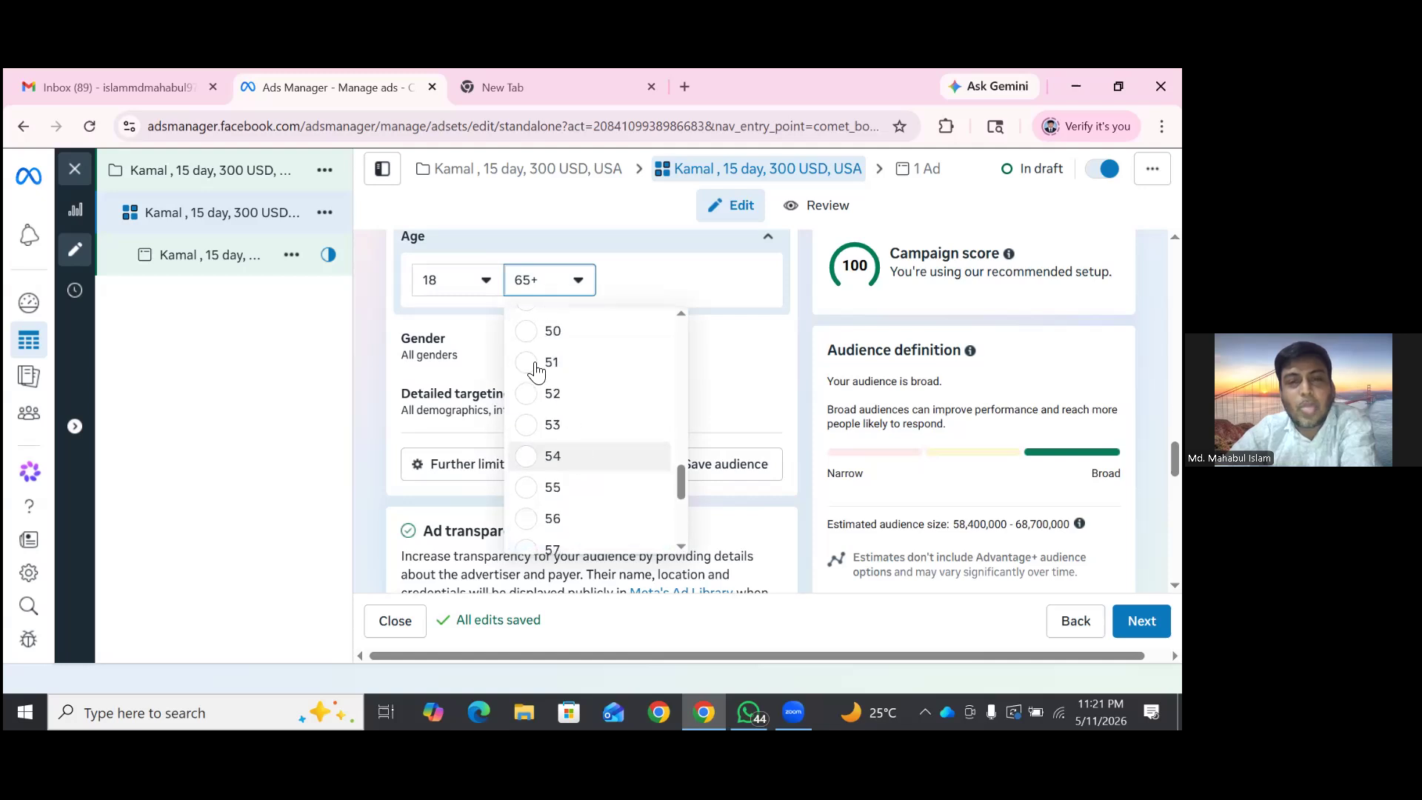
scroll(587, 373, up, 2)
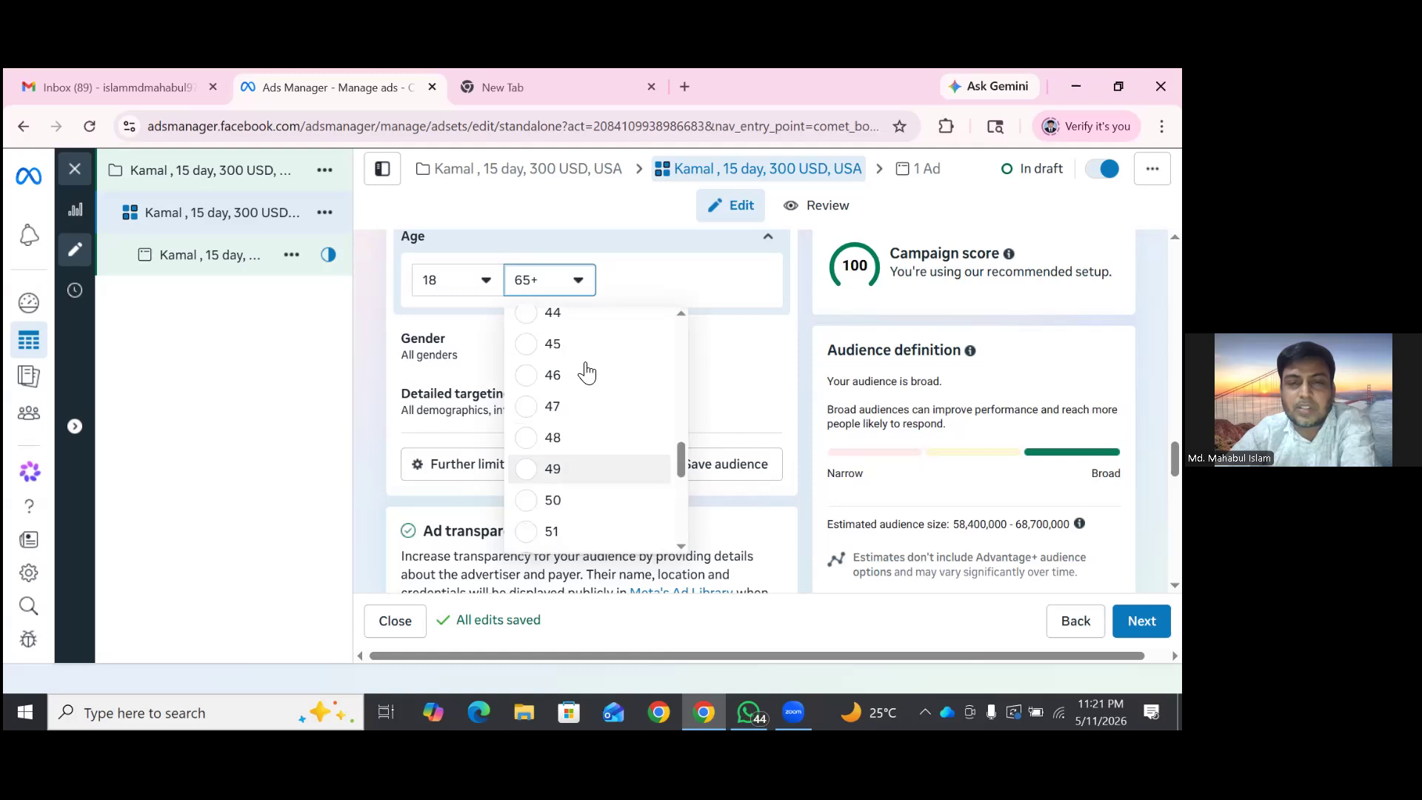
scroll(586, 374, up, 2)
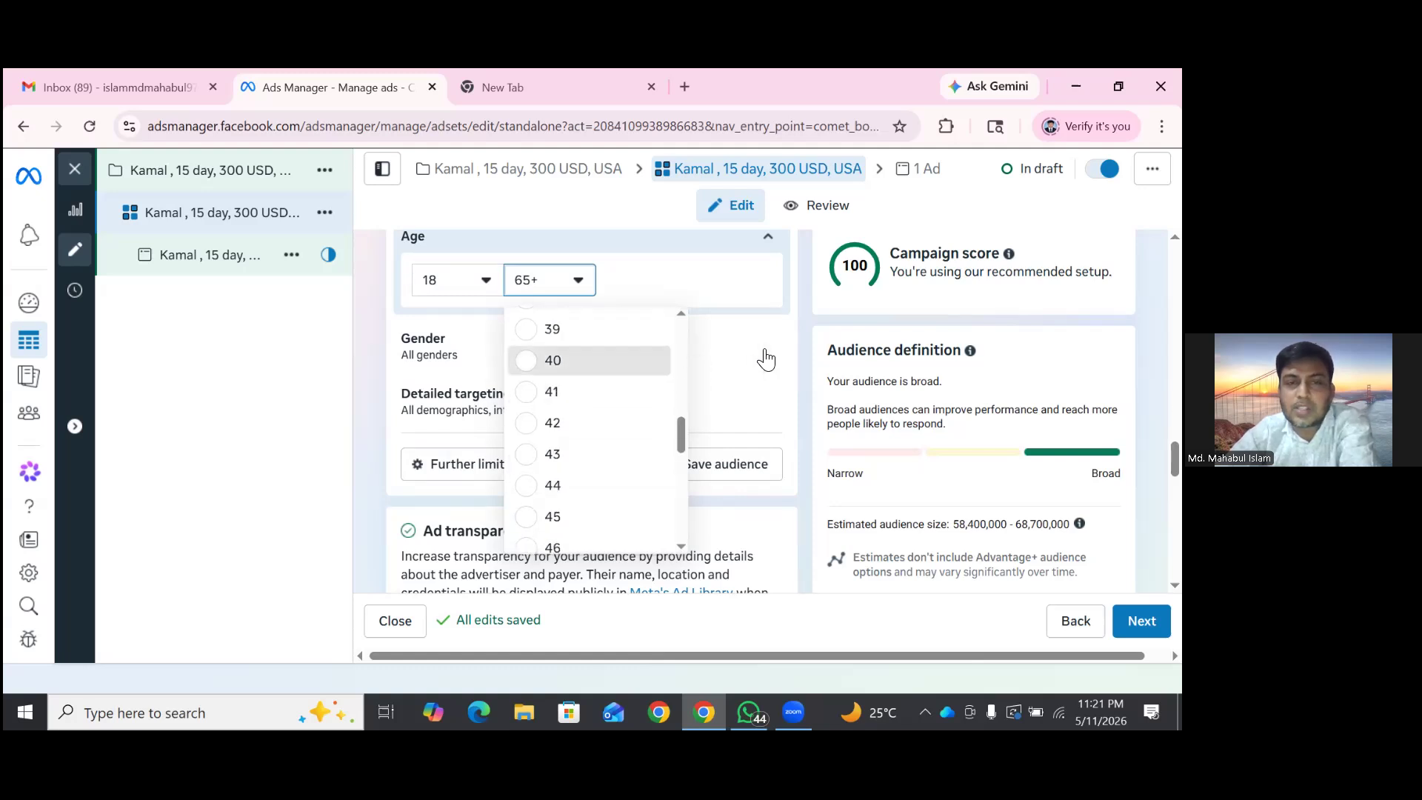
click(543, 356)
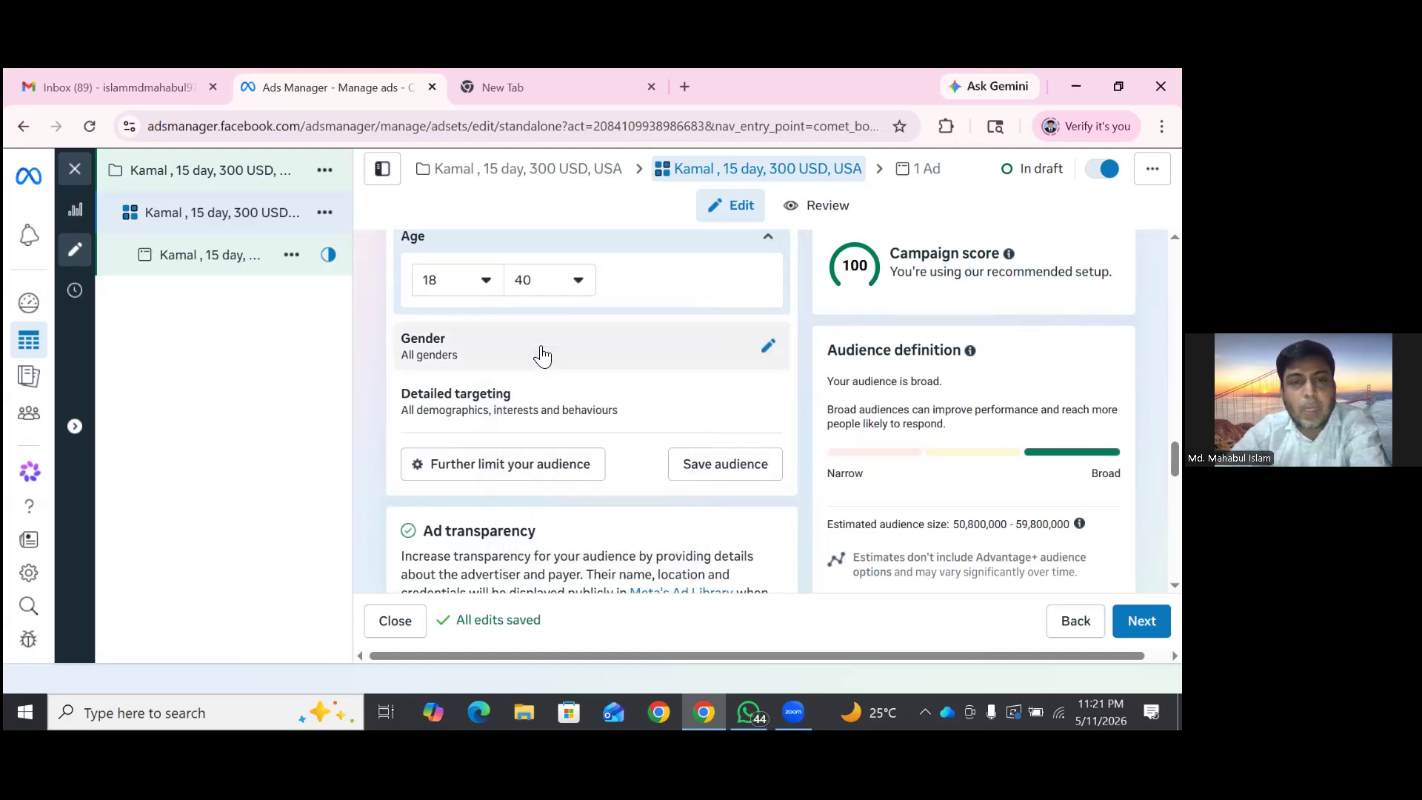
click(483, 354)
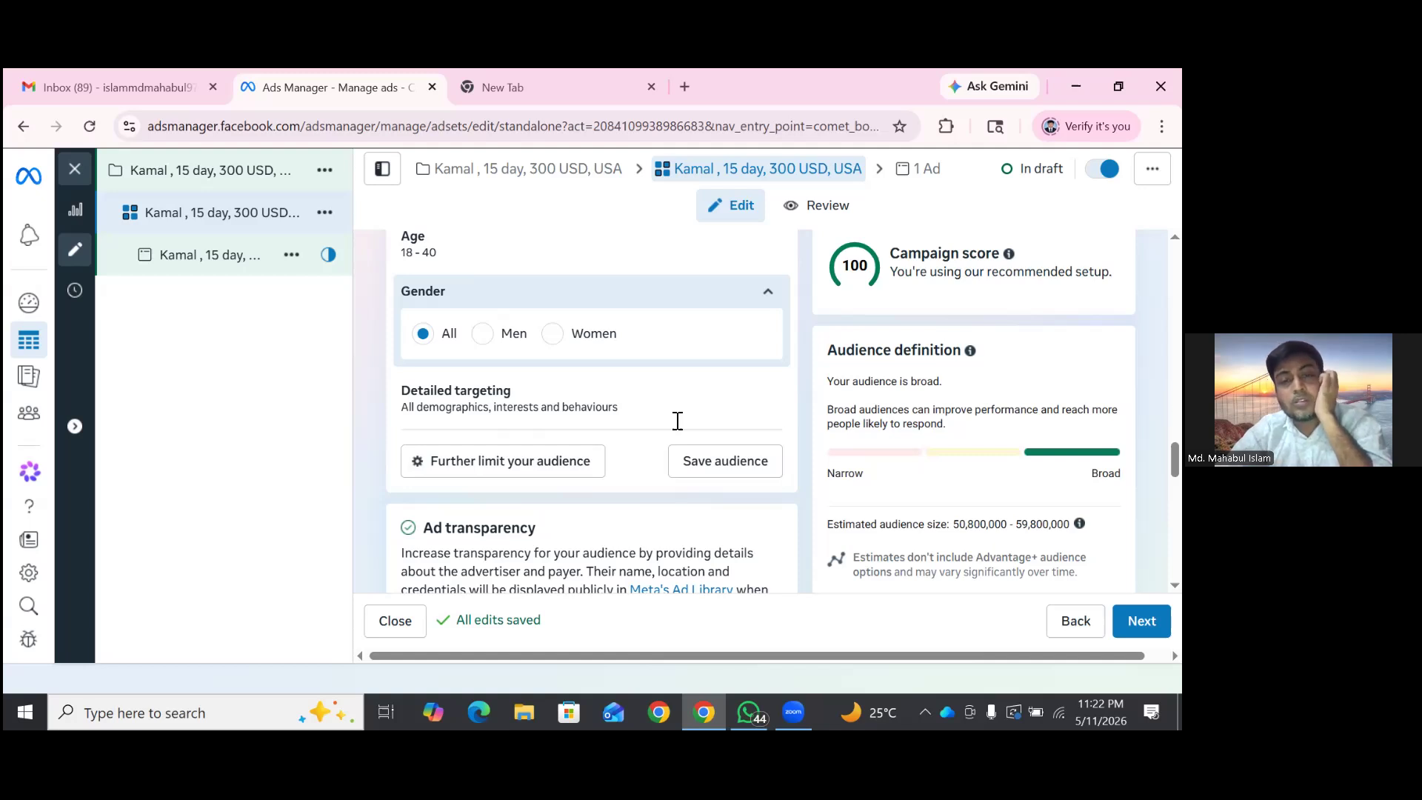
- Add the education level "At university" from the Demographics category to the detailed targeting
click(768, 400)
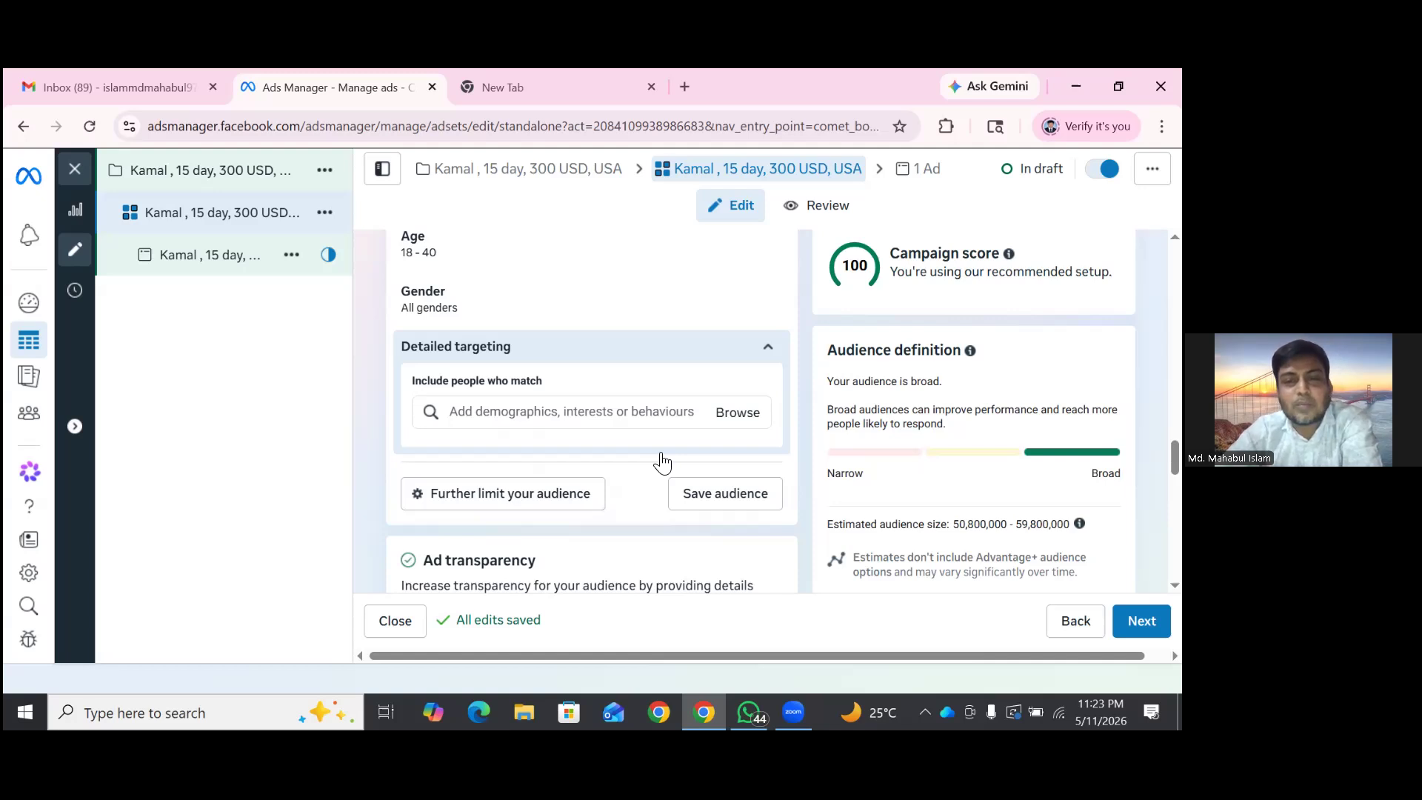
click(738, 412)
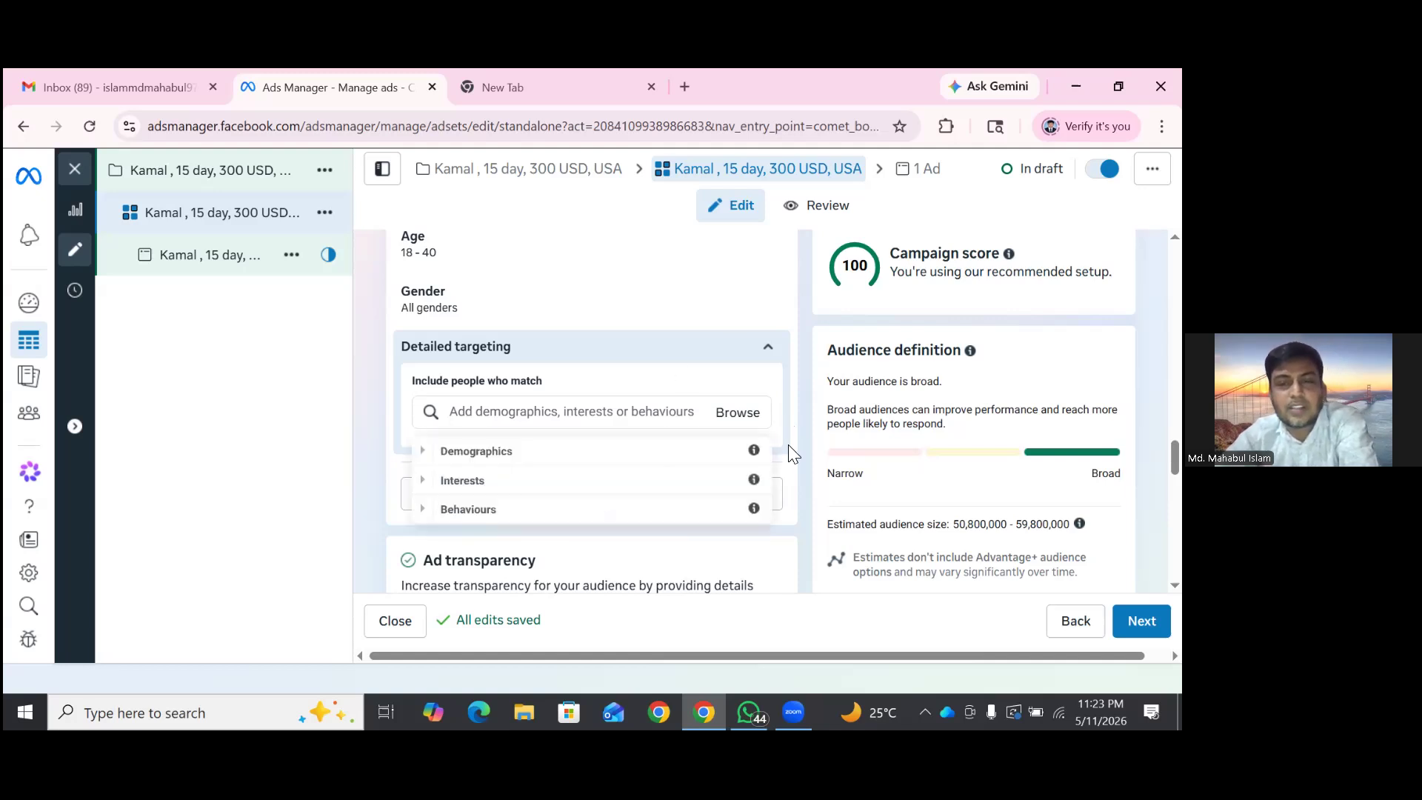
click(611, 361)
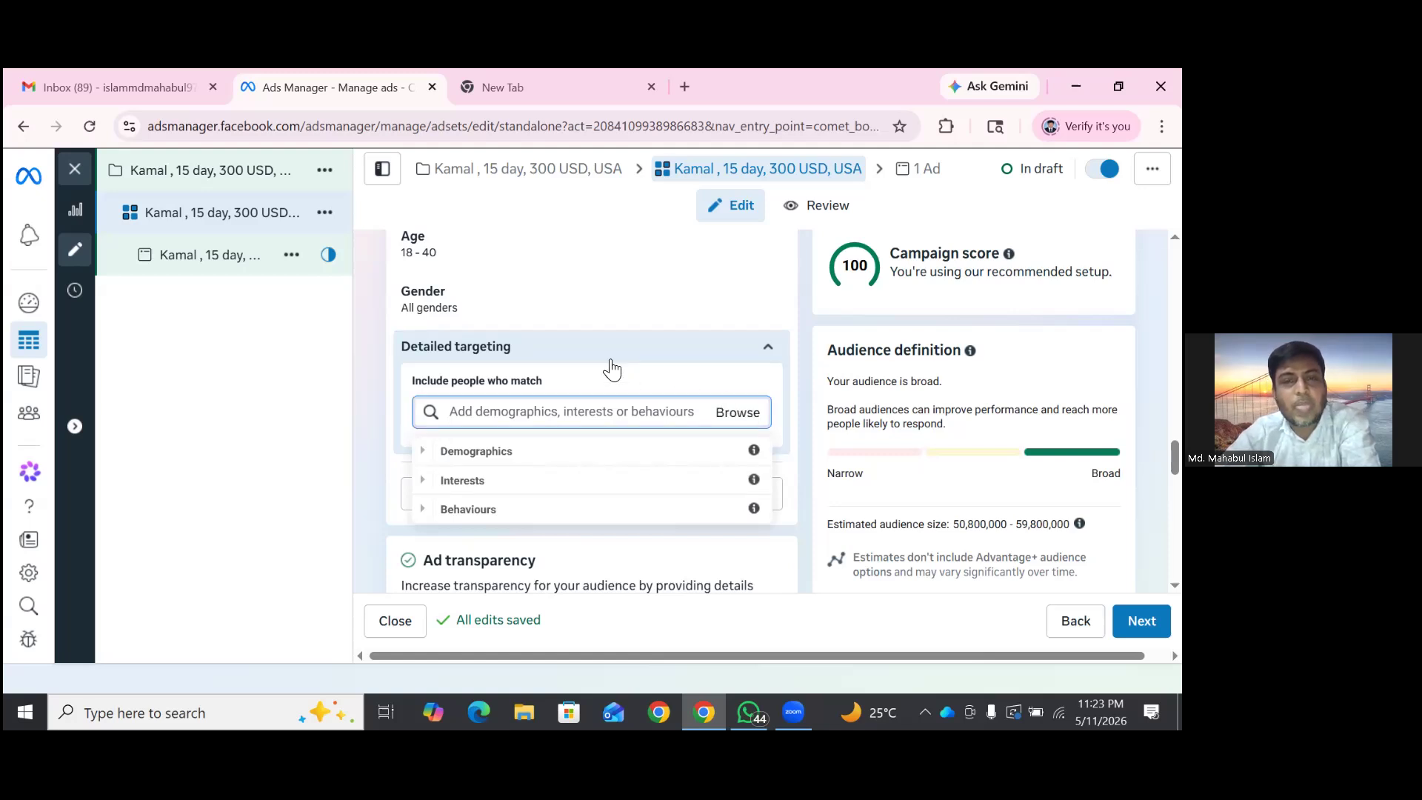
scroll(612, 369, down, 1)
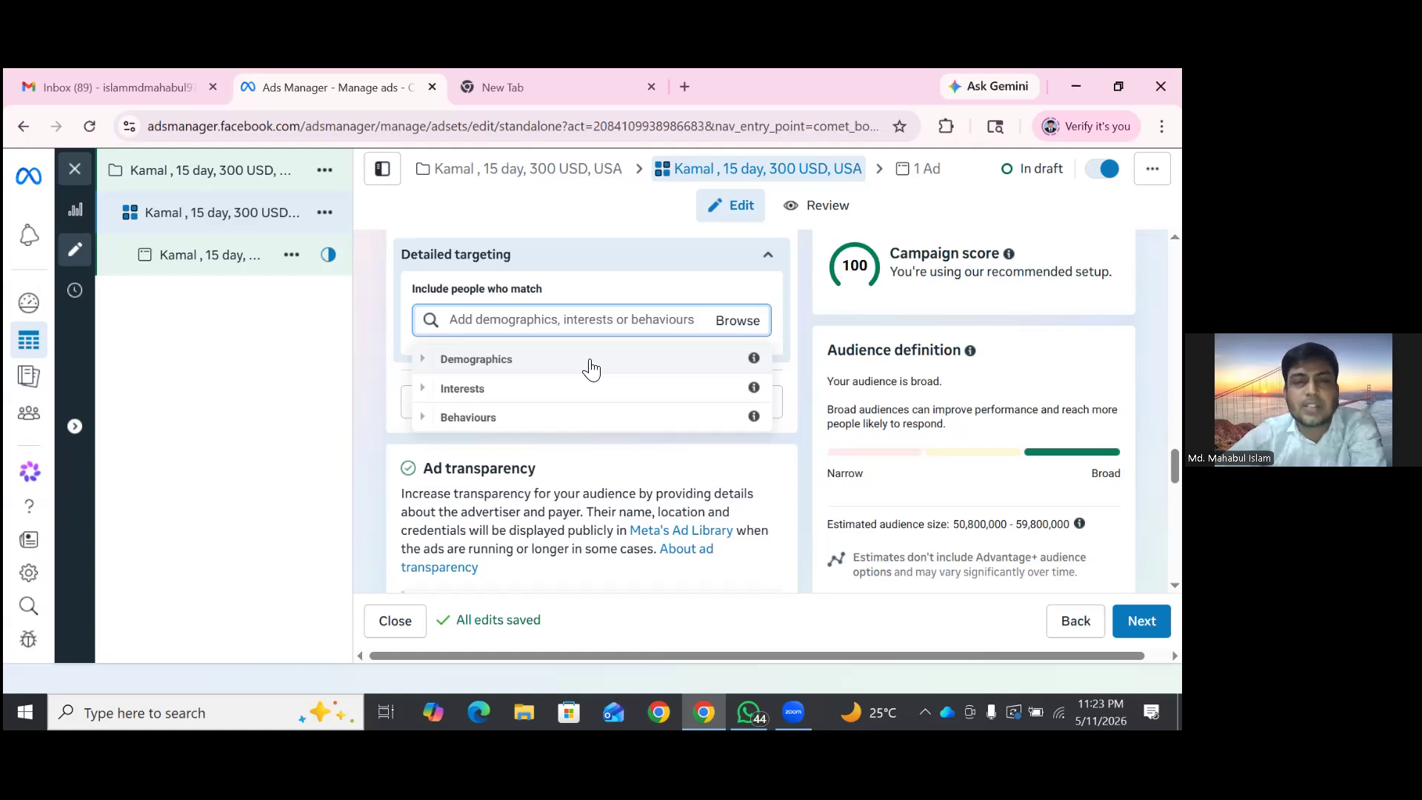
click(543, 366)
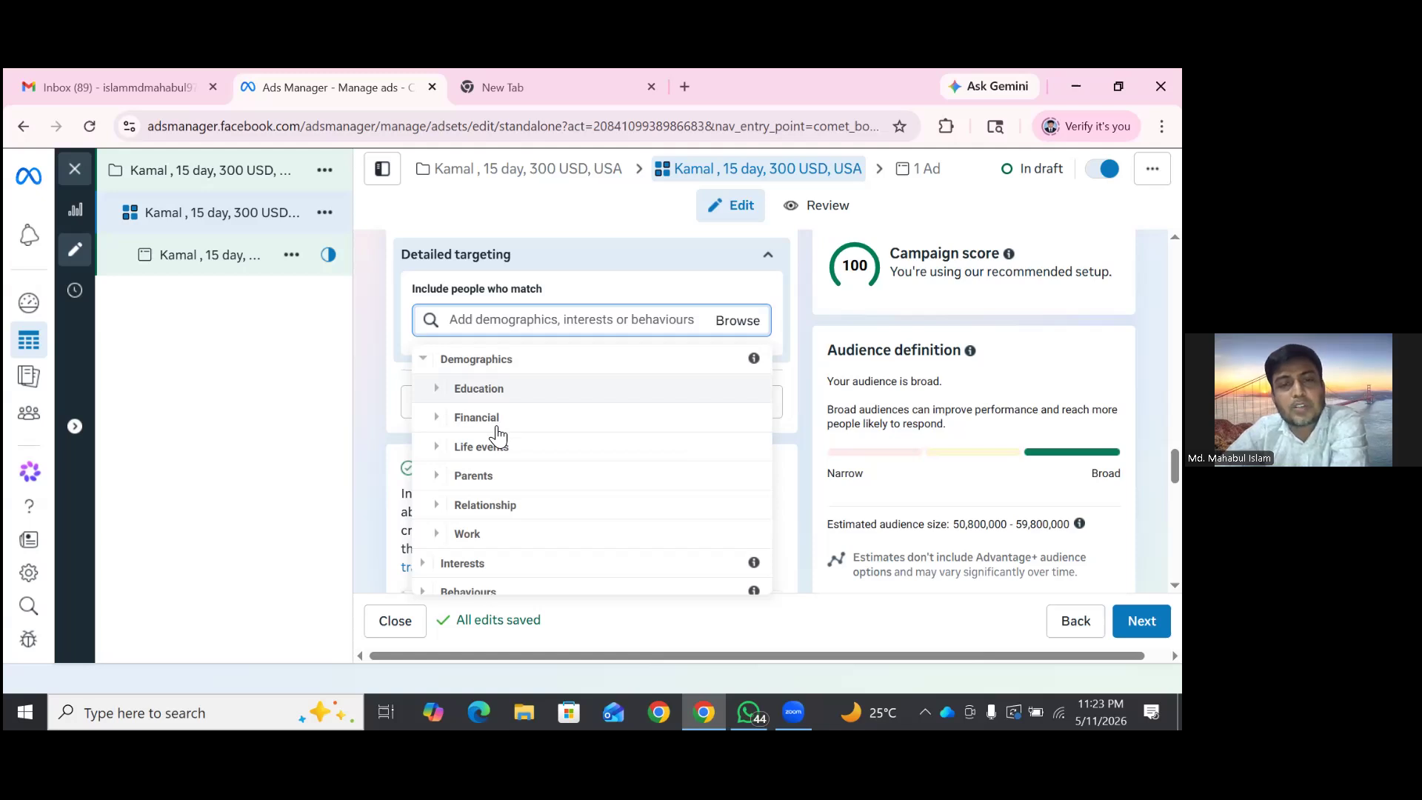
click(525, 388)
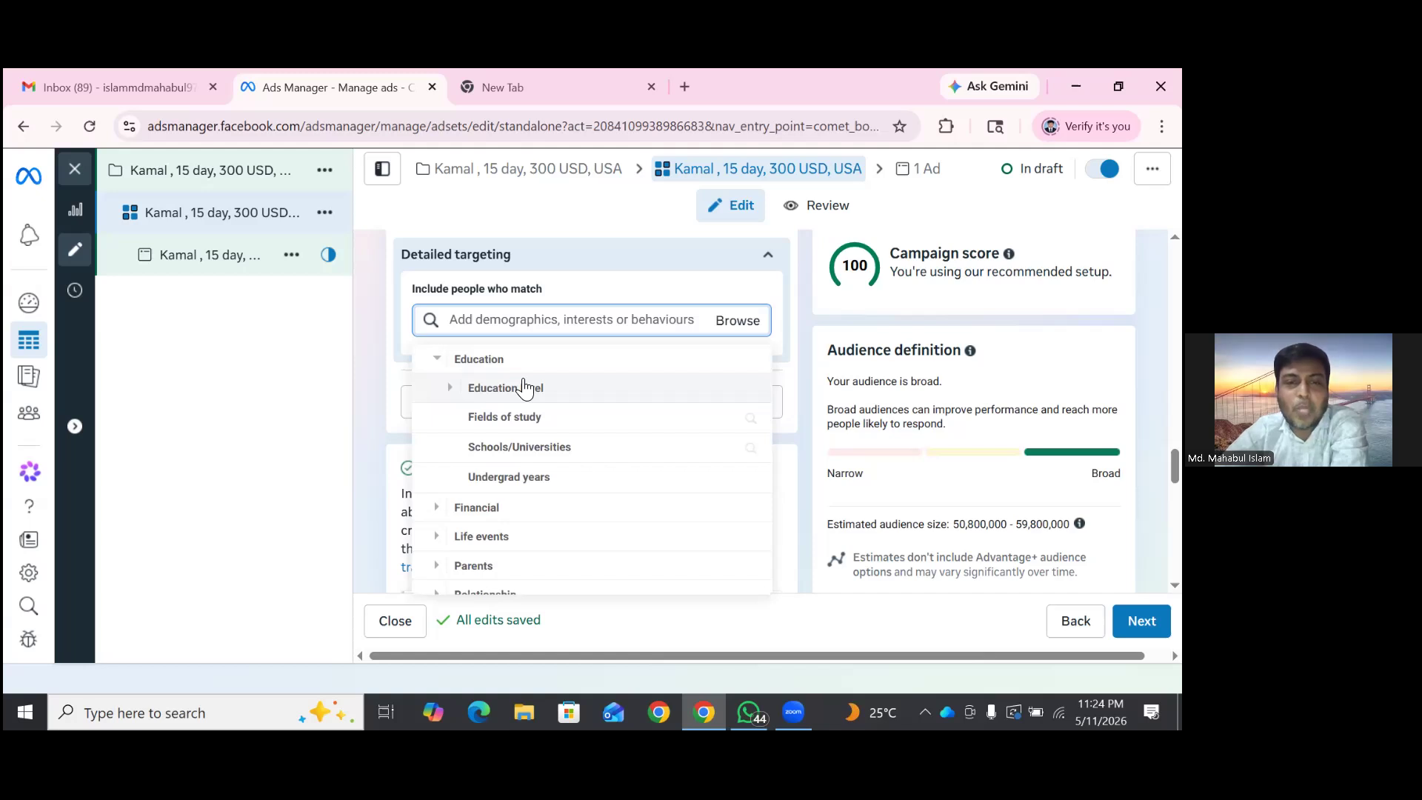
click(526, 387)
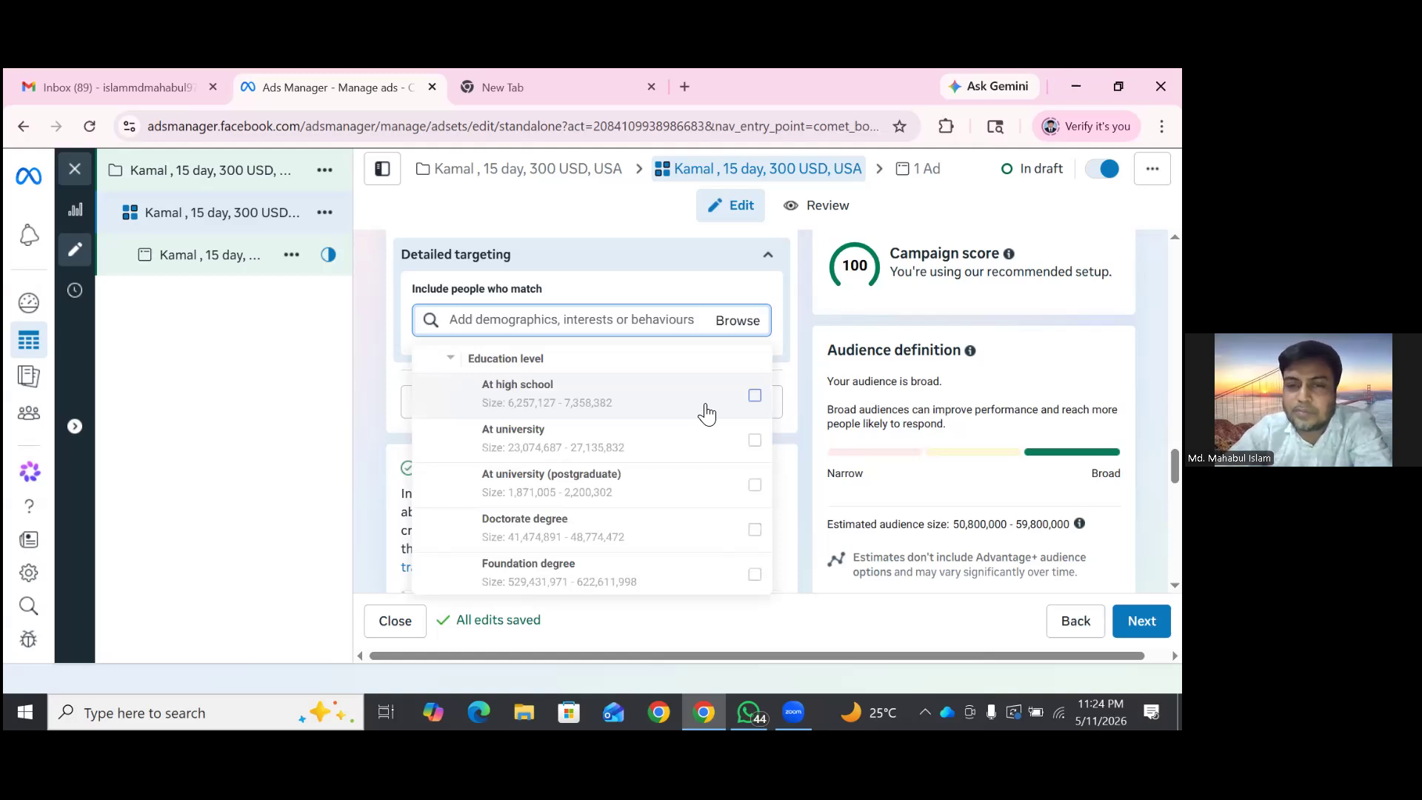
mouse_move(706, 414)
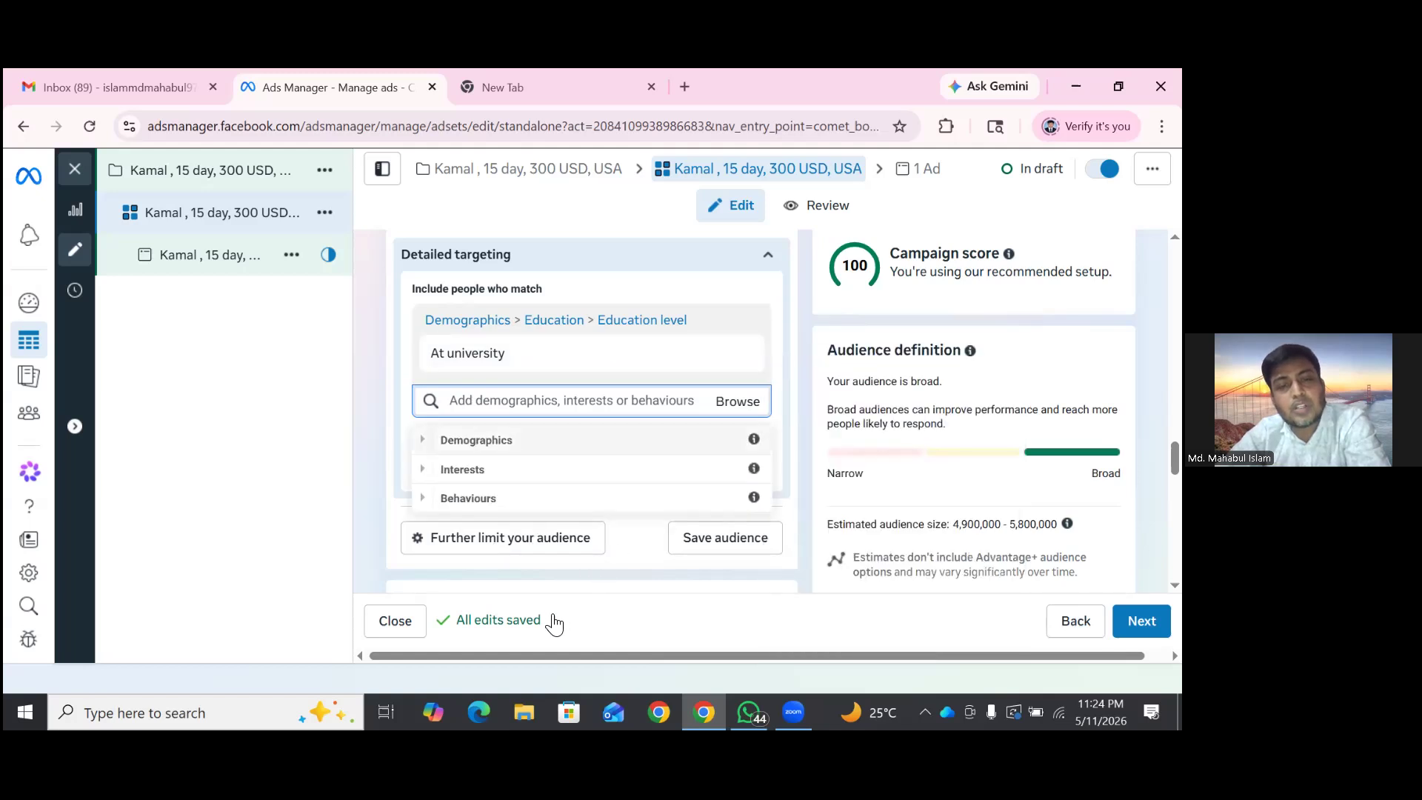
- Add the interest "Luxury goods (retail)" from Shopping and fashion > Shopping (retail) to the detailed targeting
click(474, 469)
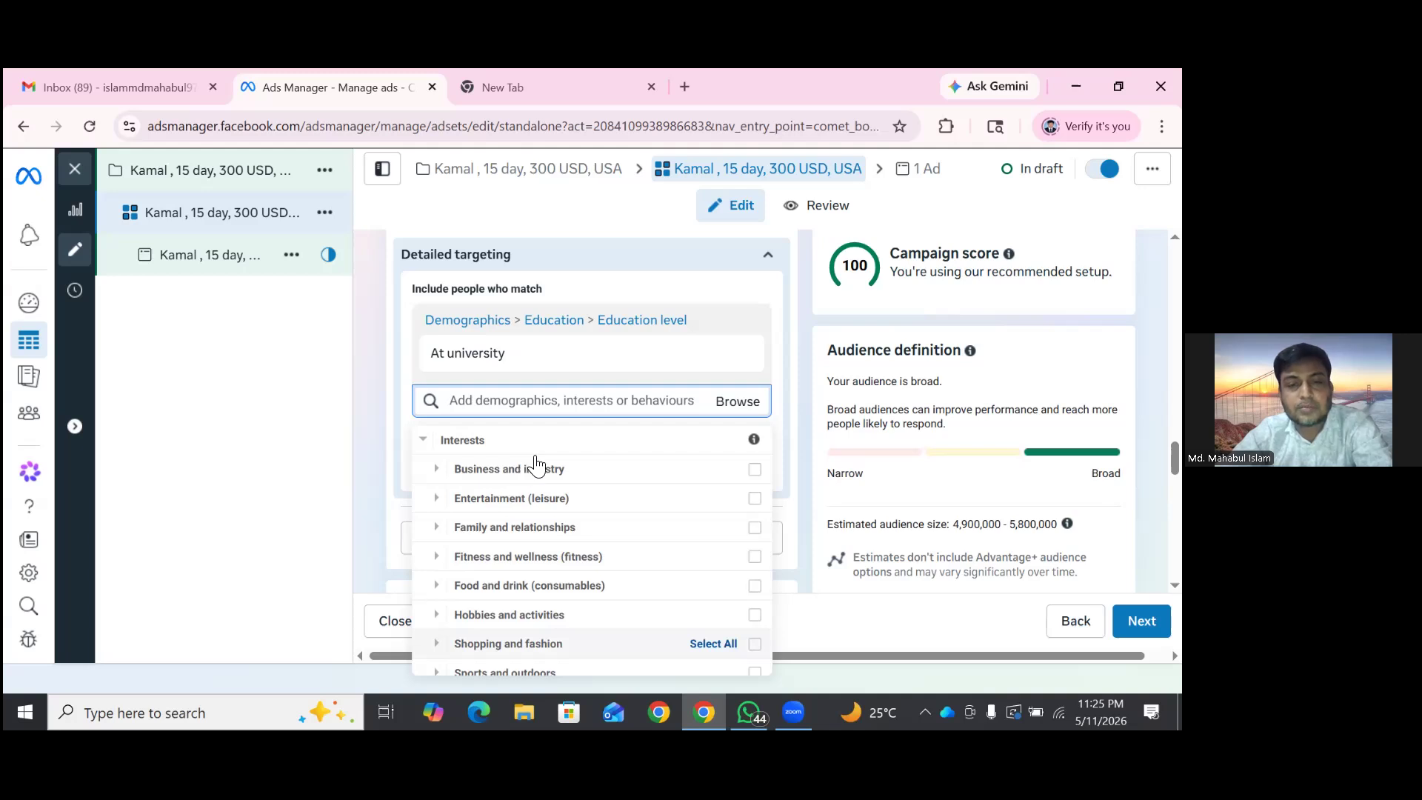
click(523, 640)
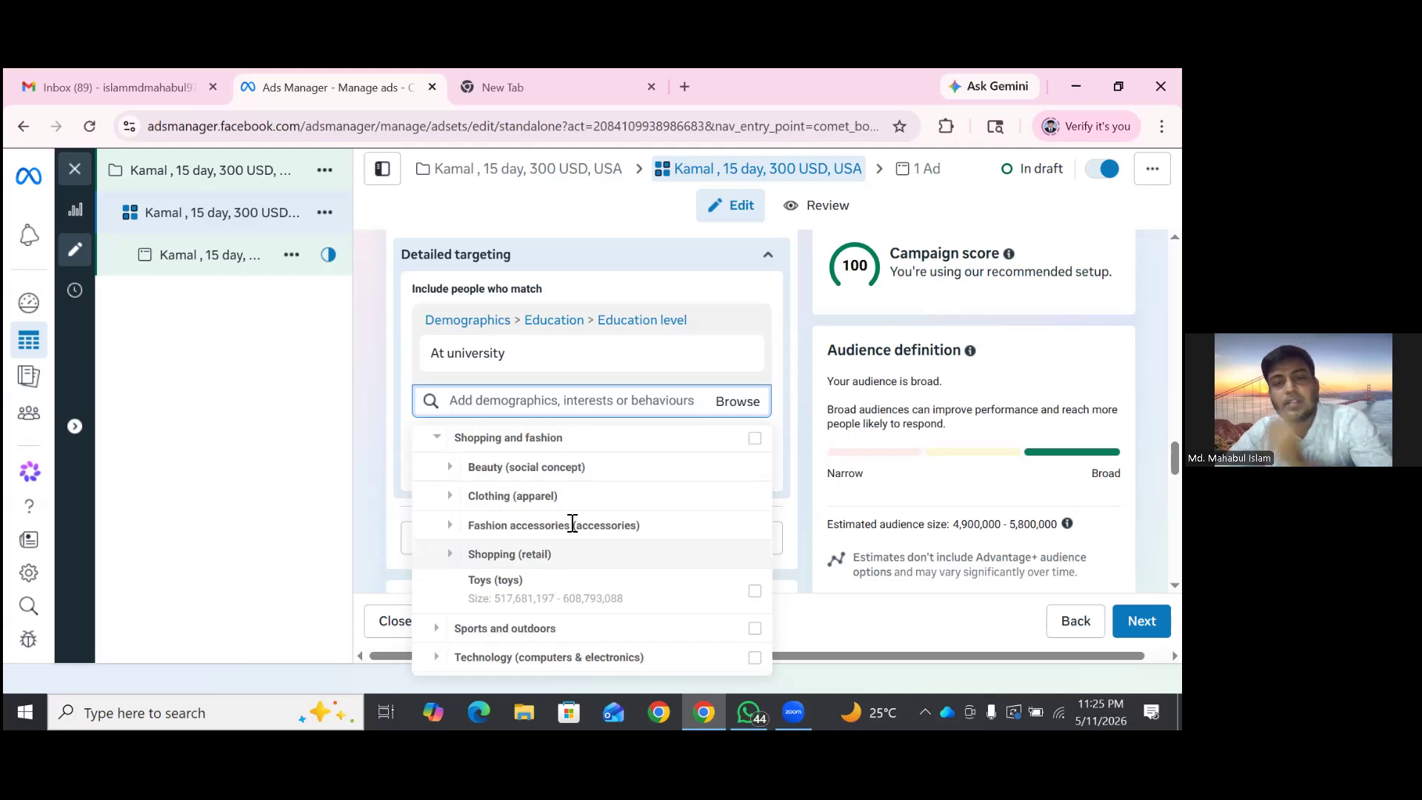
click(518, 554)
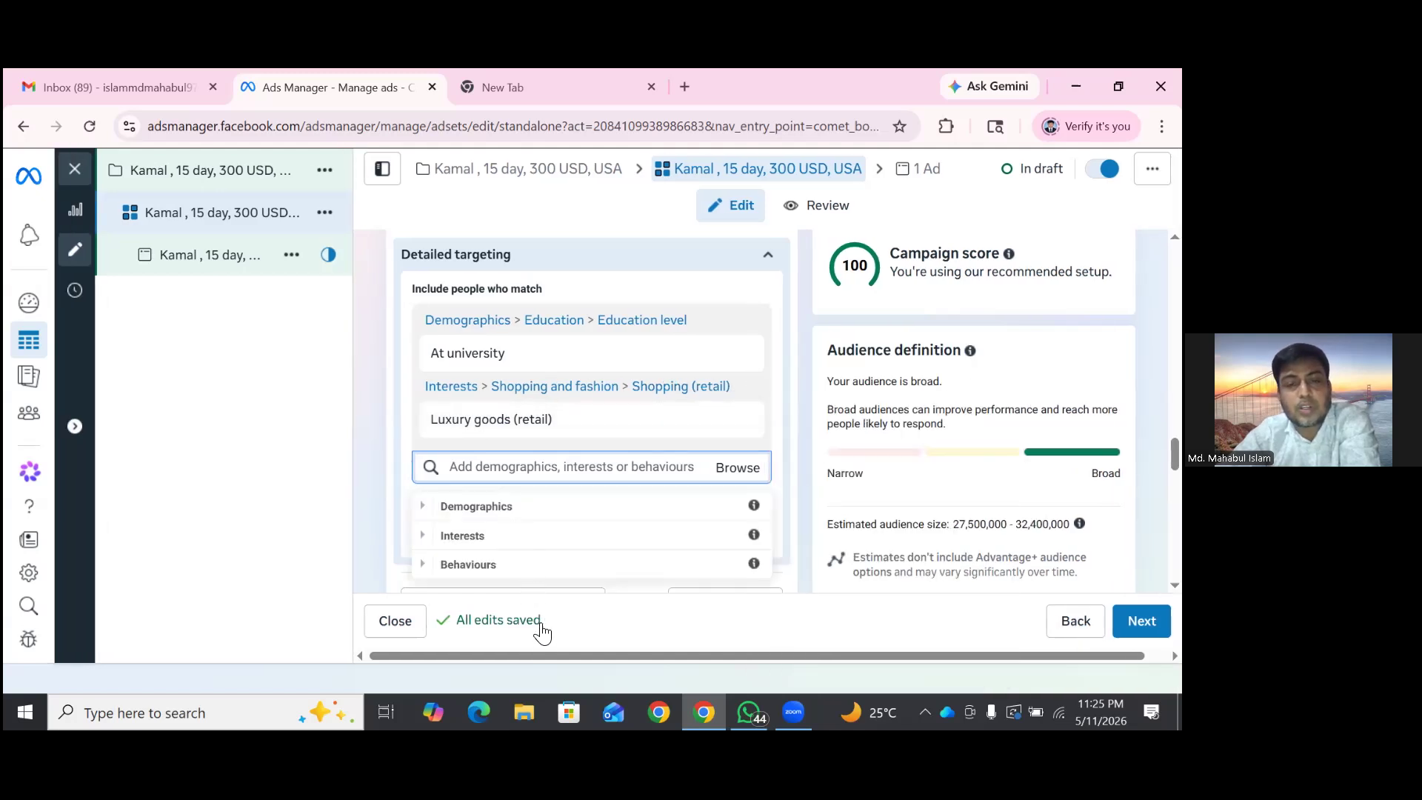
- Add the behaviour "Early technology adopters" from Digital activities to the detailed targeting
click(518, 564)
scroll(608, 552, down, 1)
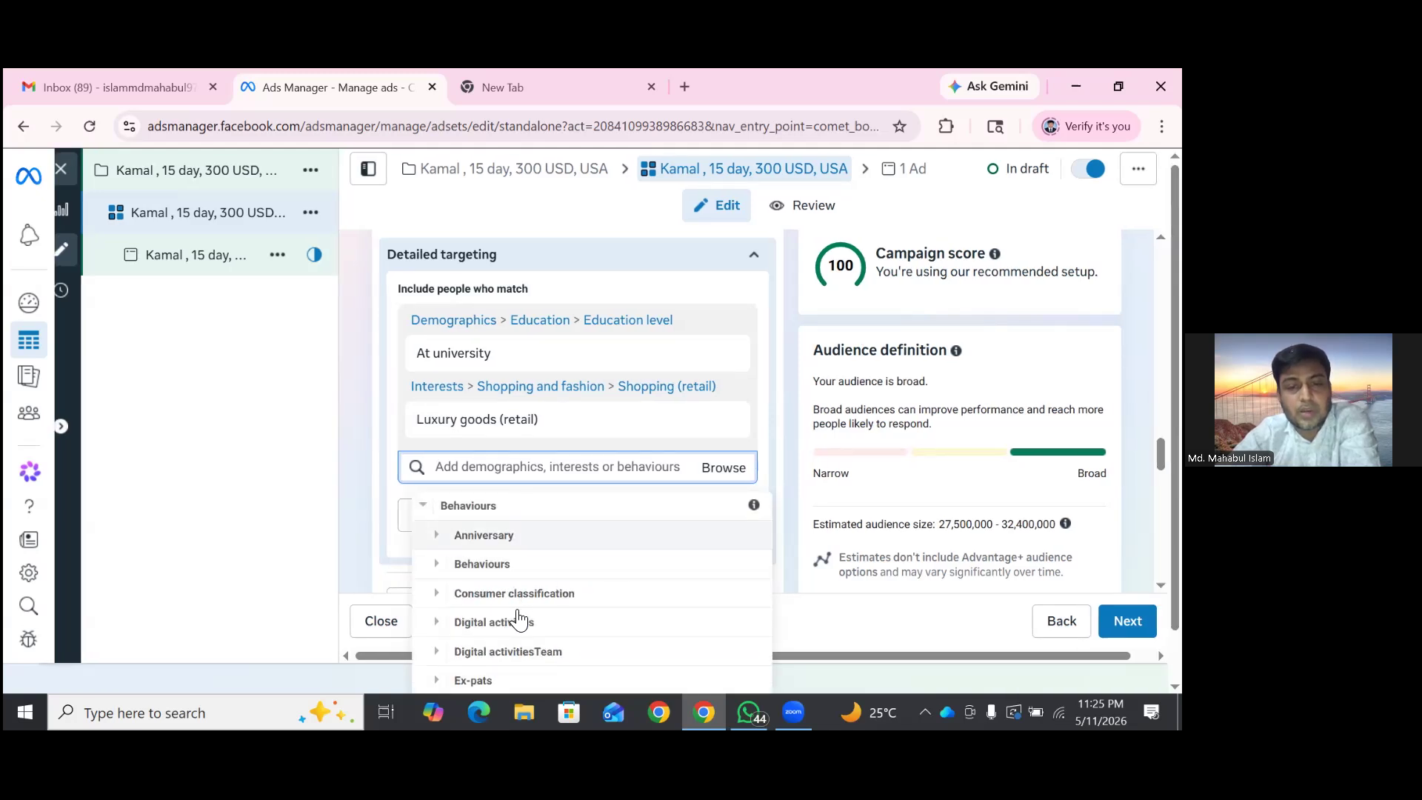
click(613, 621)
scroll(748, 575, down, 1)
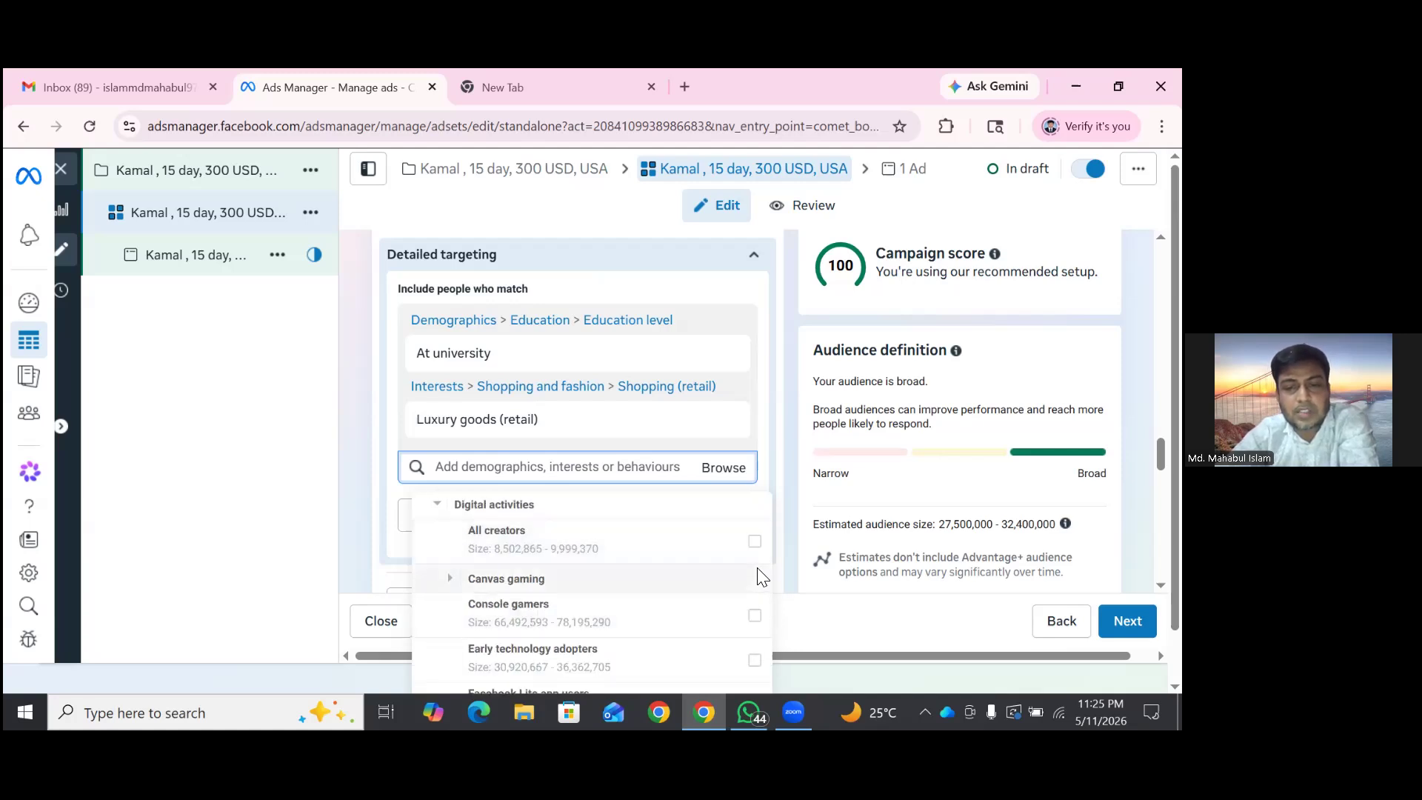
scroll(618, 464, down, 1)
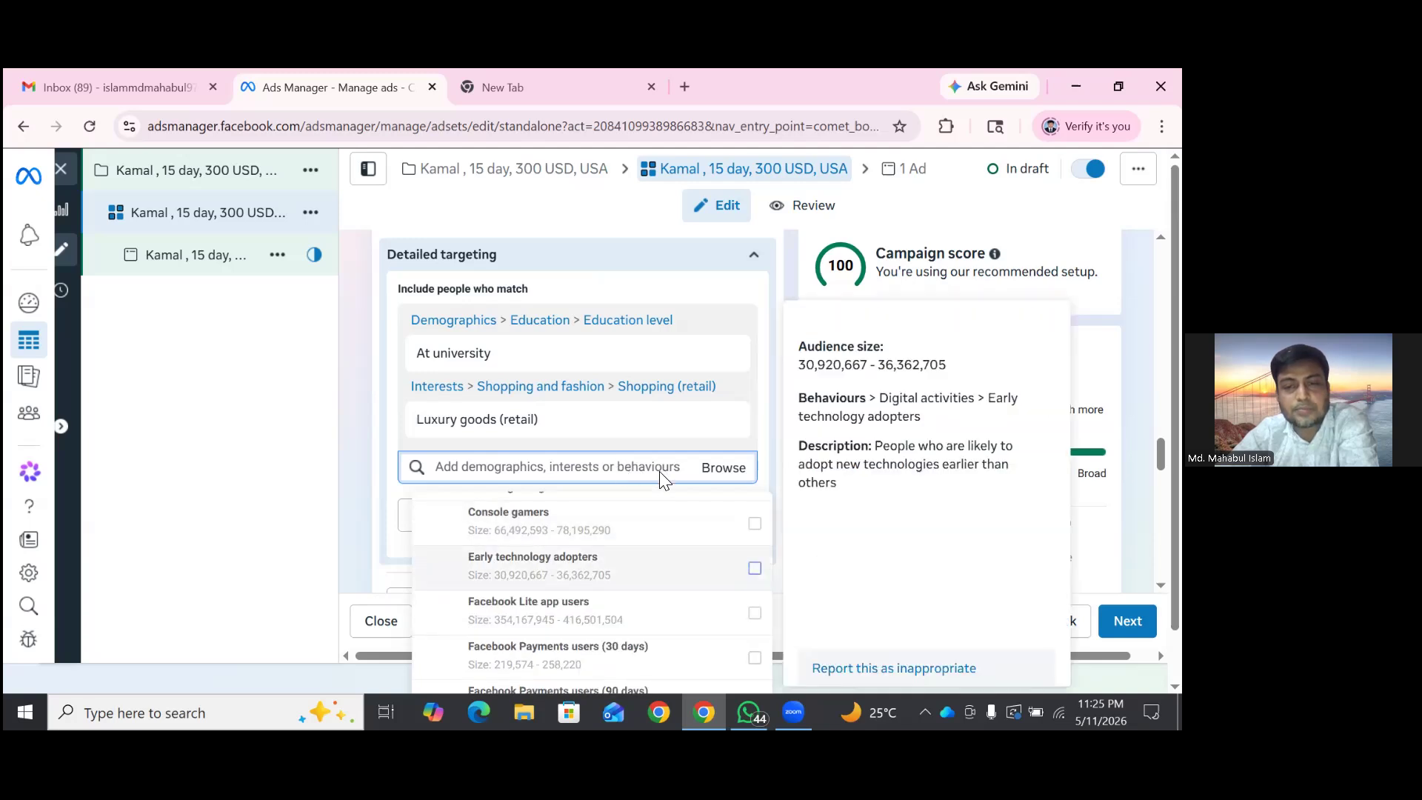
key(Return)
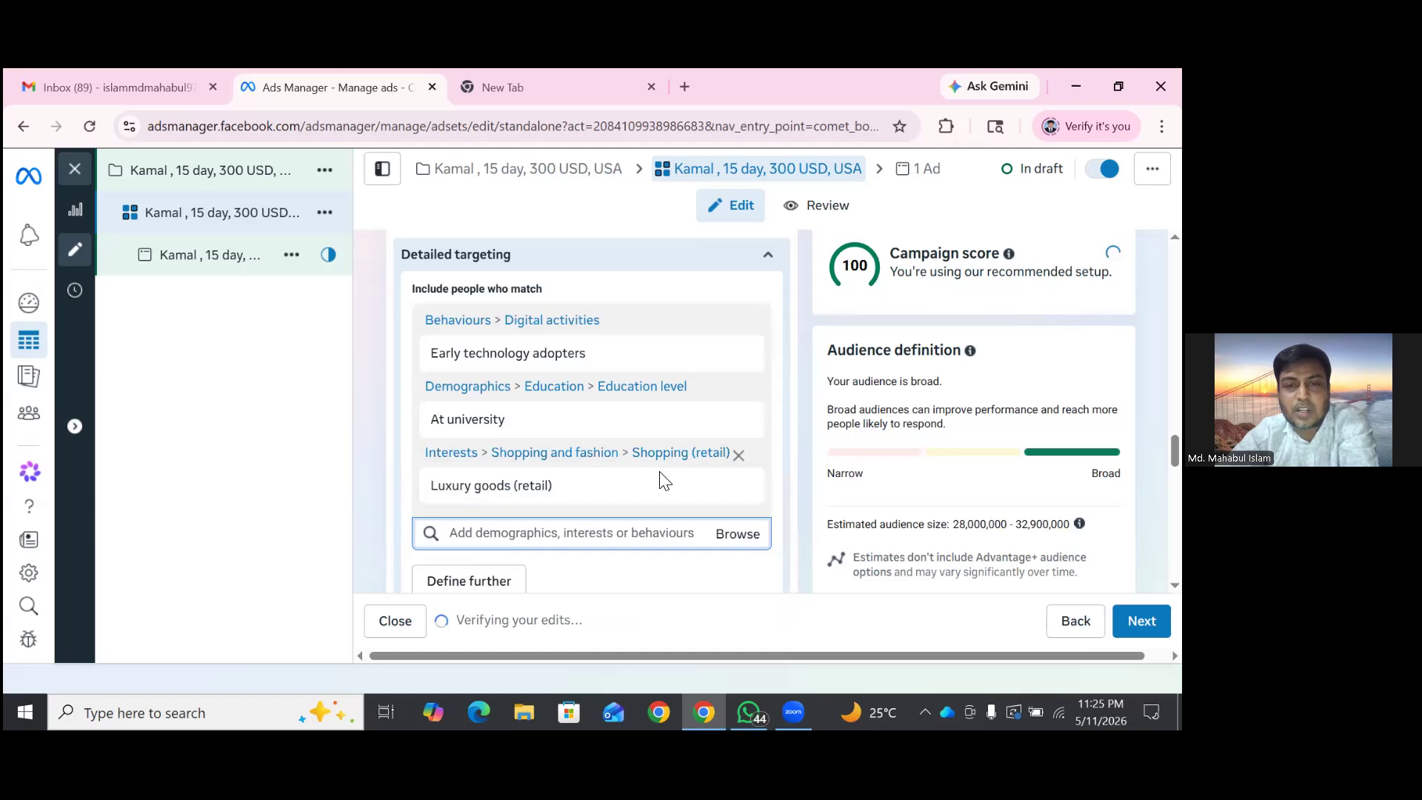
- Review the rest of the ad set, from detailed targeting through ad transparency and placements to brand safety and suitability
mouse_move(665, 480)
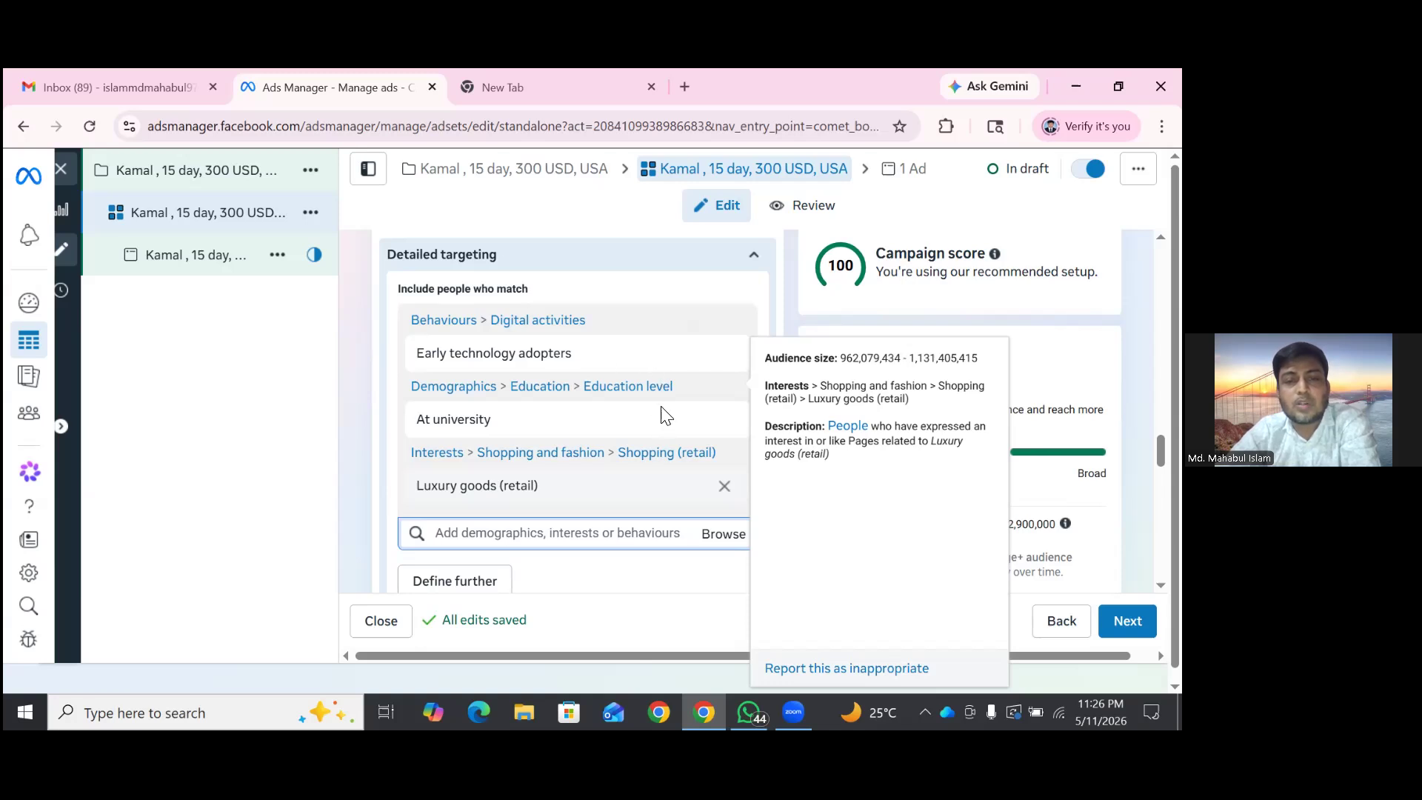
scroll(661, 416, down, 3)
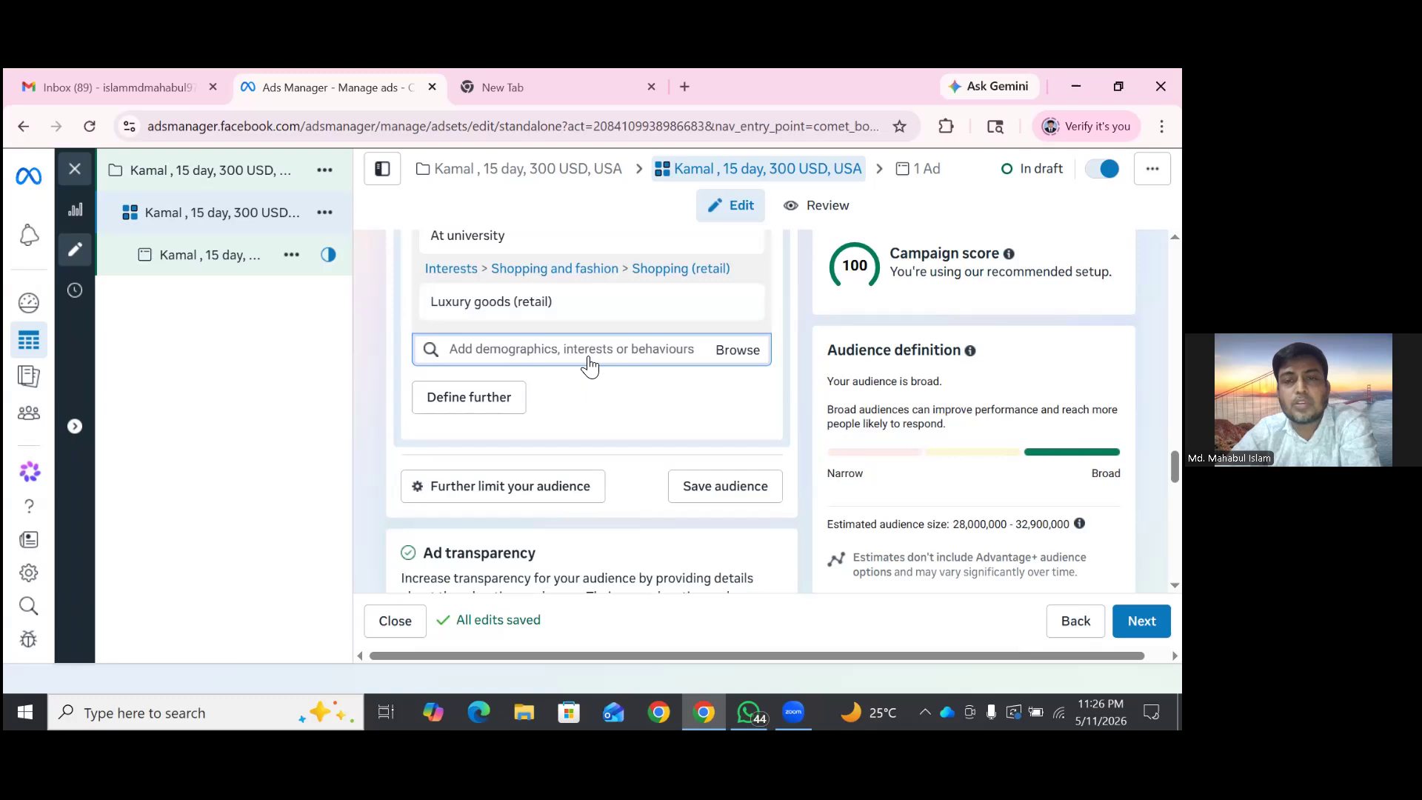
scroll(589, 364, down, 4)
scroll(590, 365, down, 2)
scroll(740, 502, down, 3)
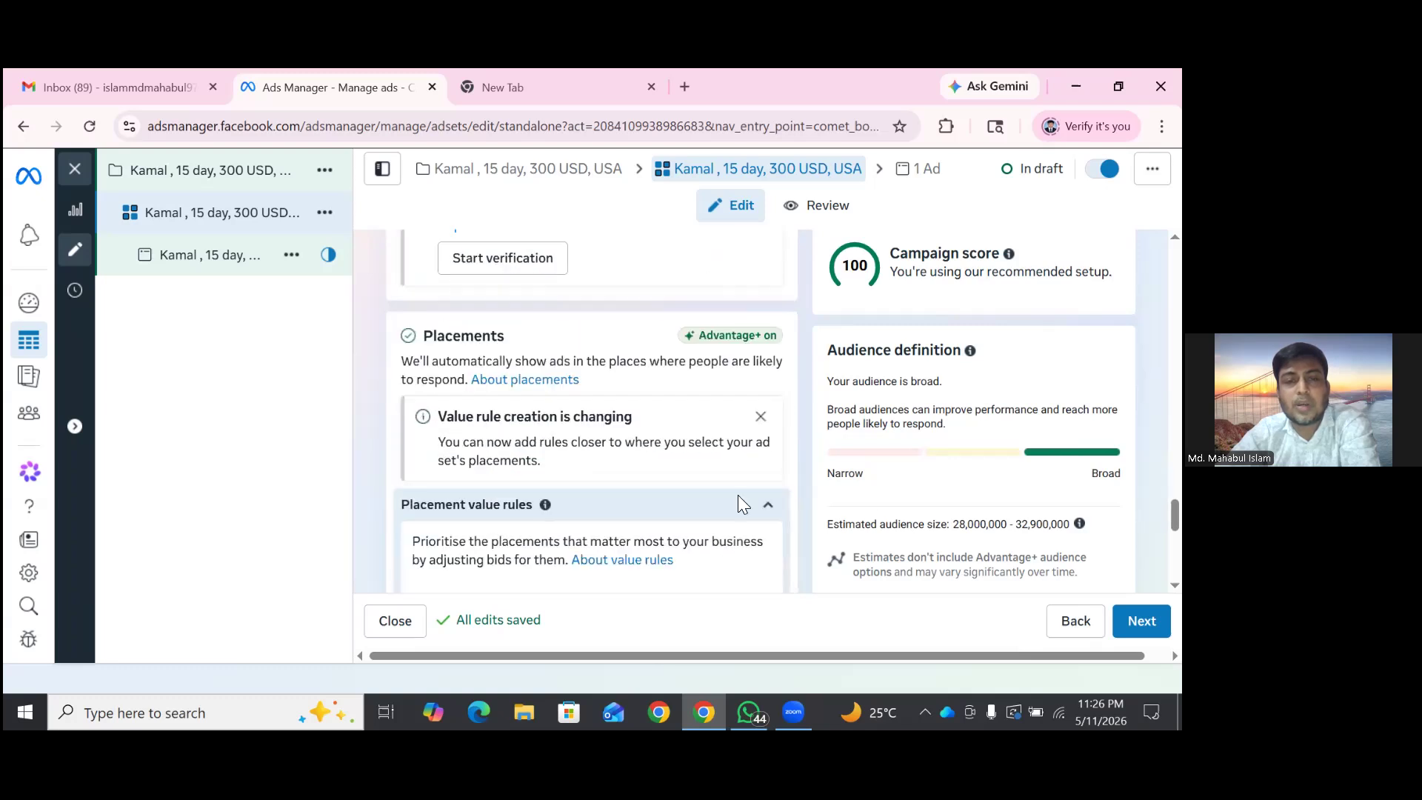
scroll(950, 397, down, 2)
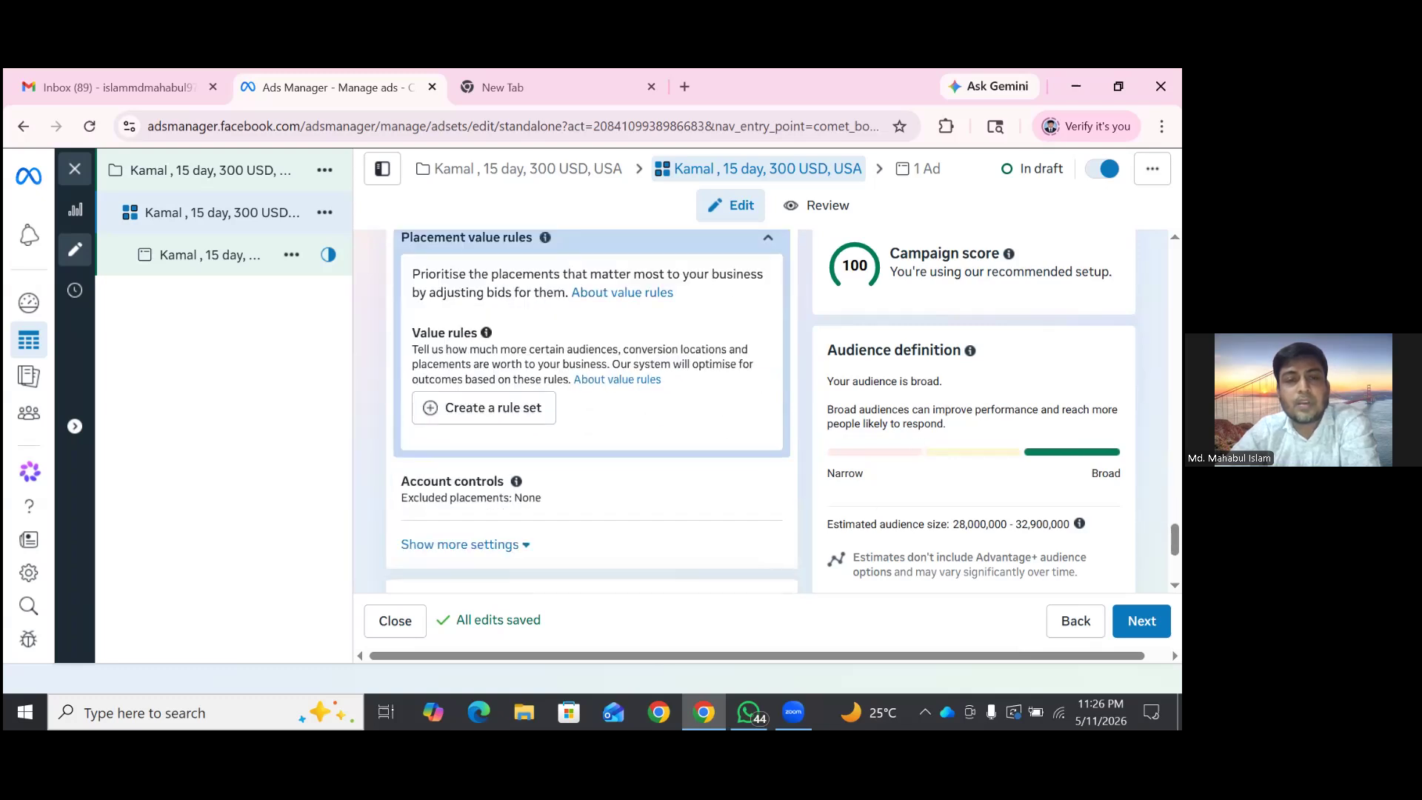
scroll(949, 398, down, 3)
scroll(600, 540, down, 1)
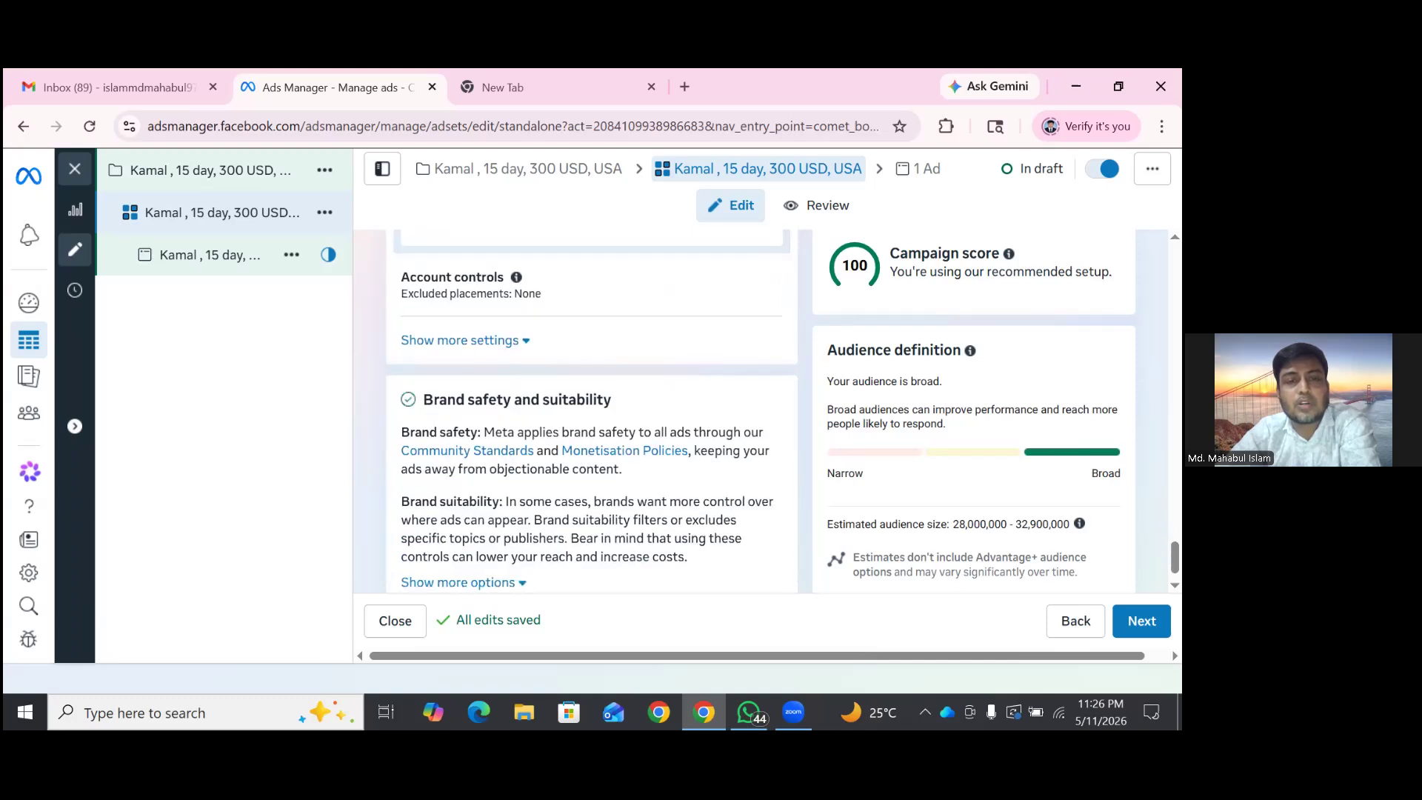
scroll(511, 522, down, 1)
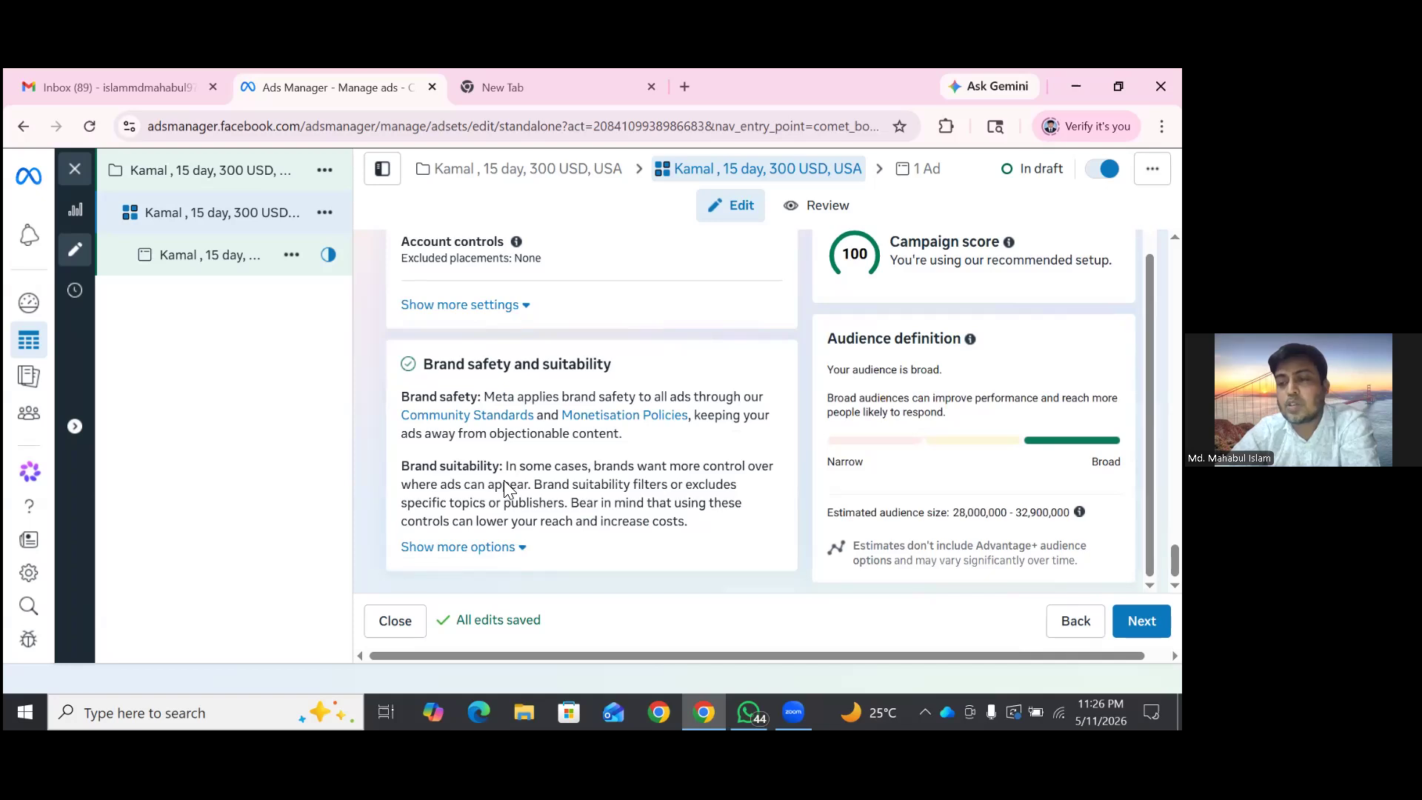
- Open the ad under the ad set, set its Facebook Page to "Online Marketing" and check the Instagram profile options
click(280, 272)
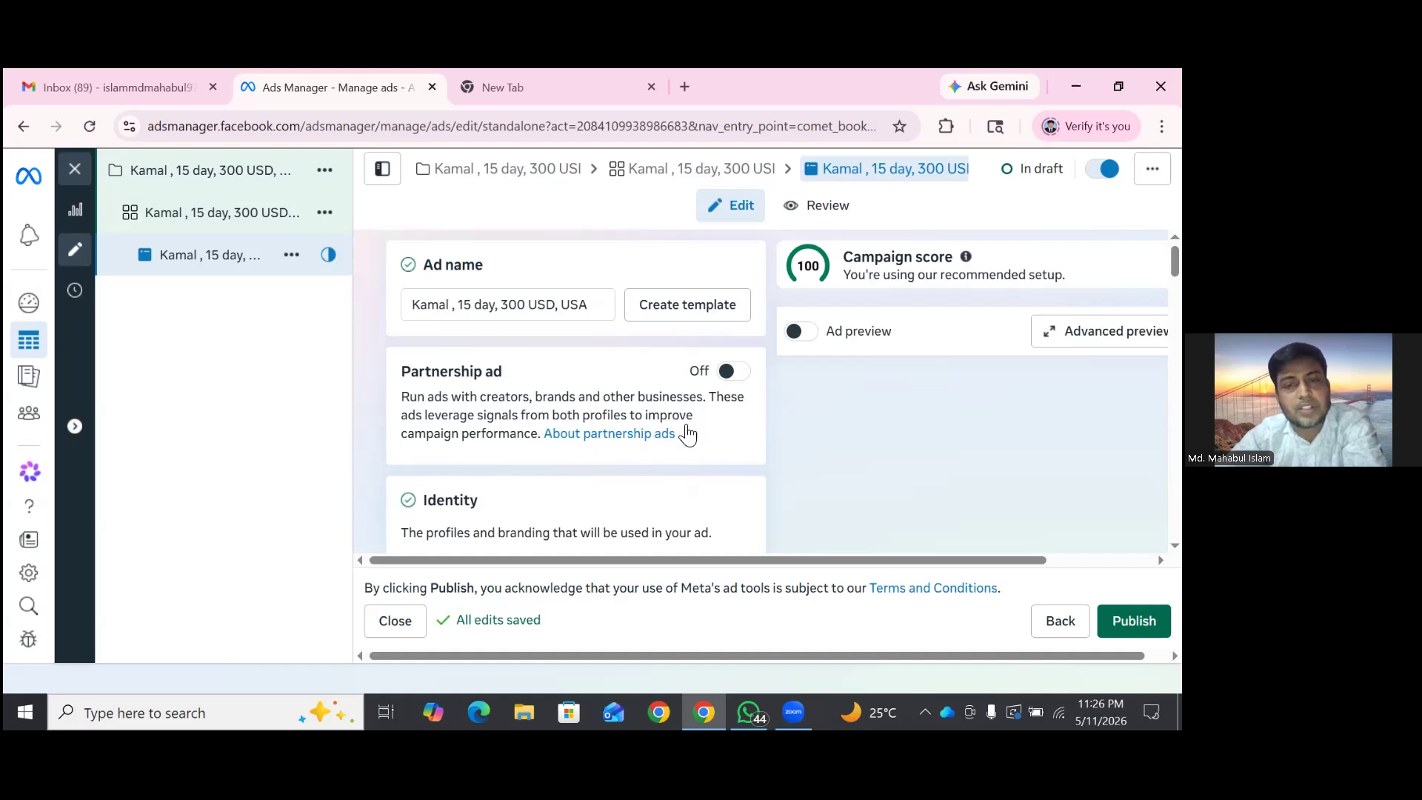
scroll(688, 434, down, 2)
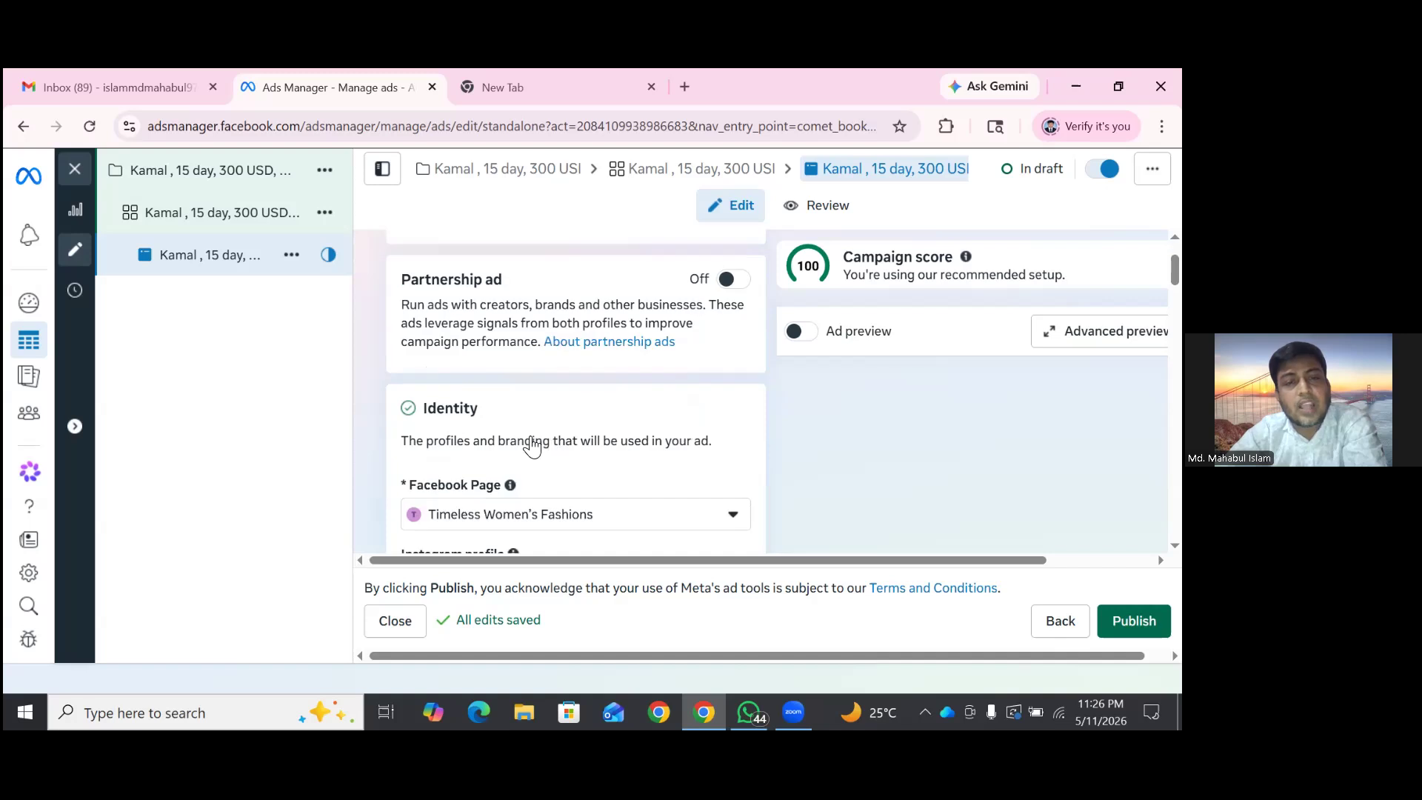
scroll(689, 445, down, 2)
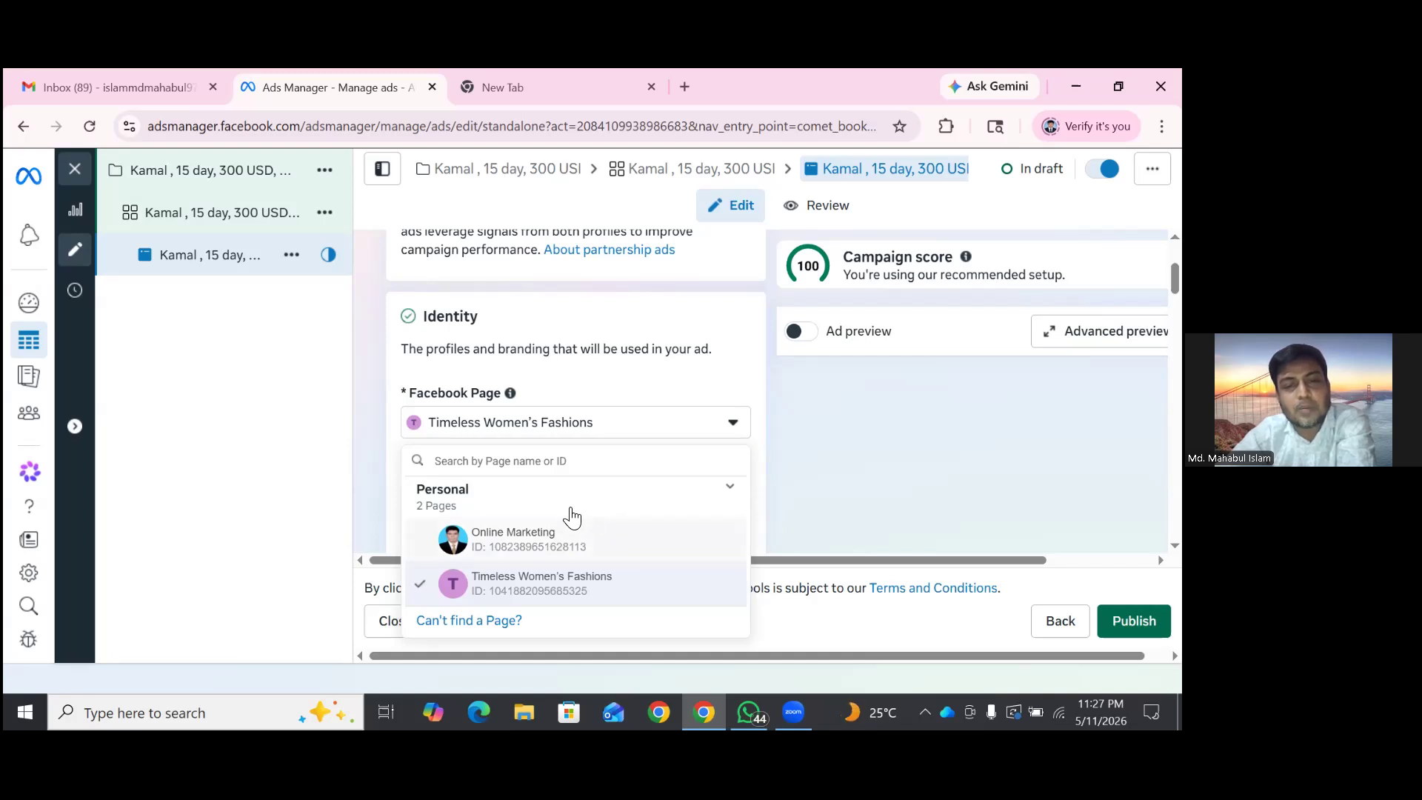
click(551, 536)
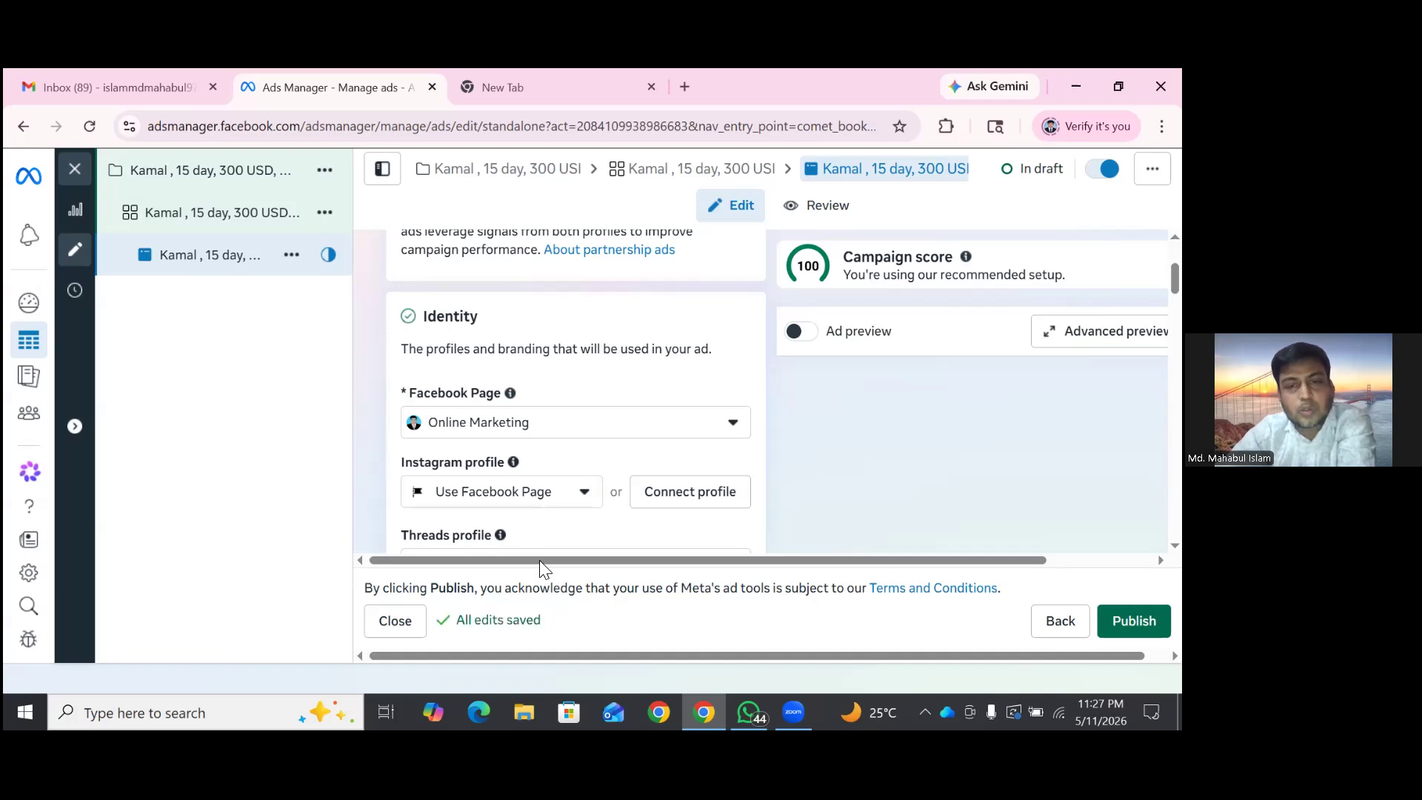
click(517, 492)
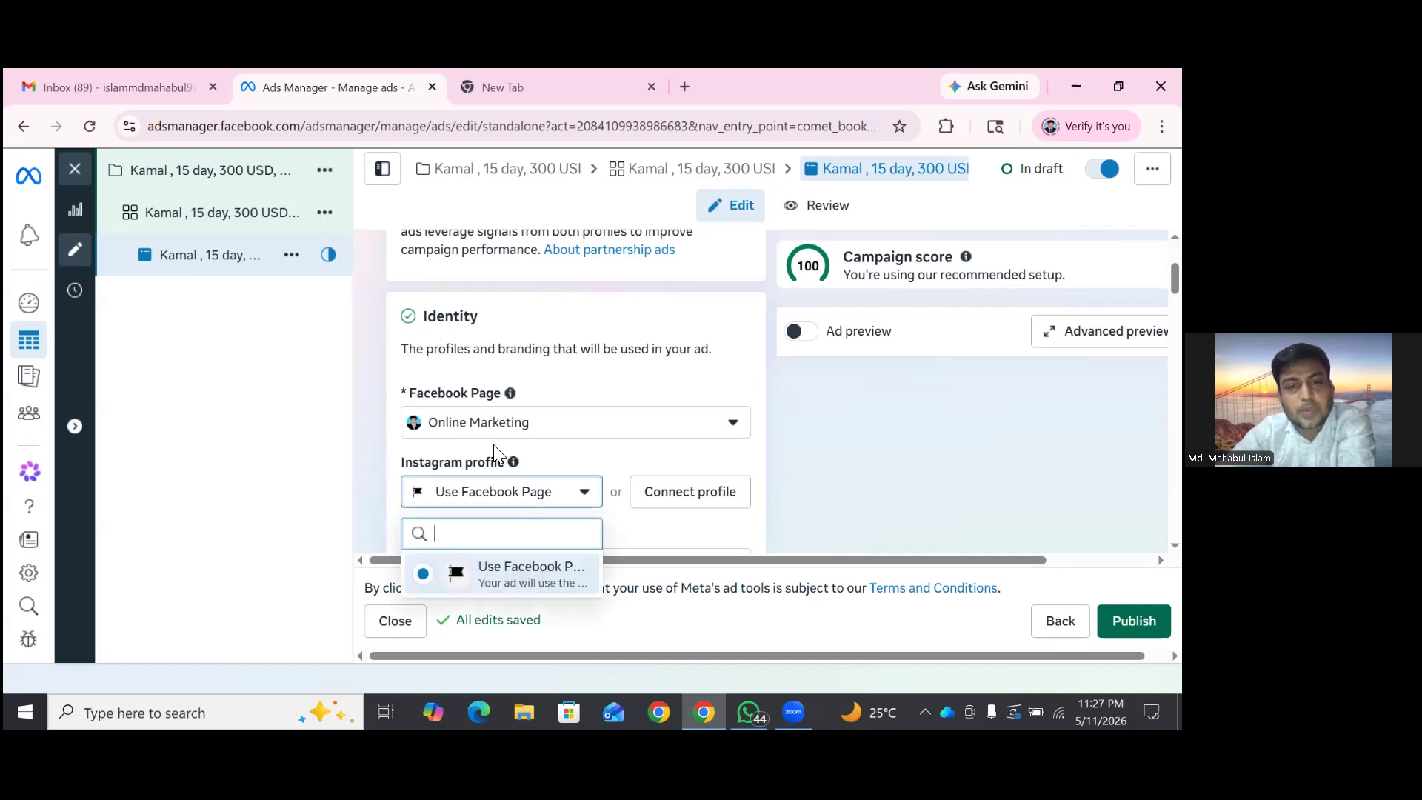
click(581, 473)
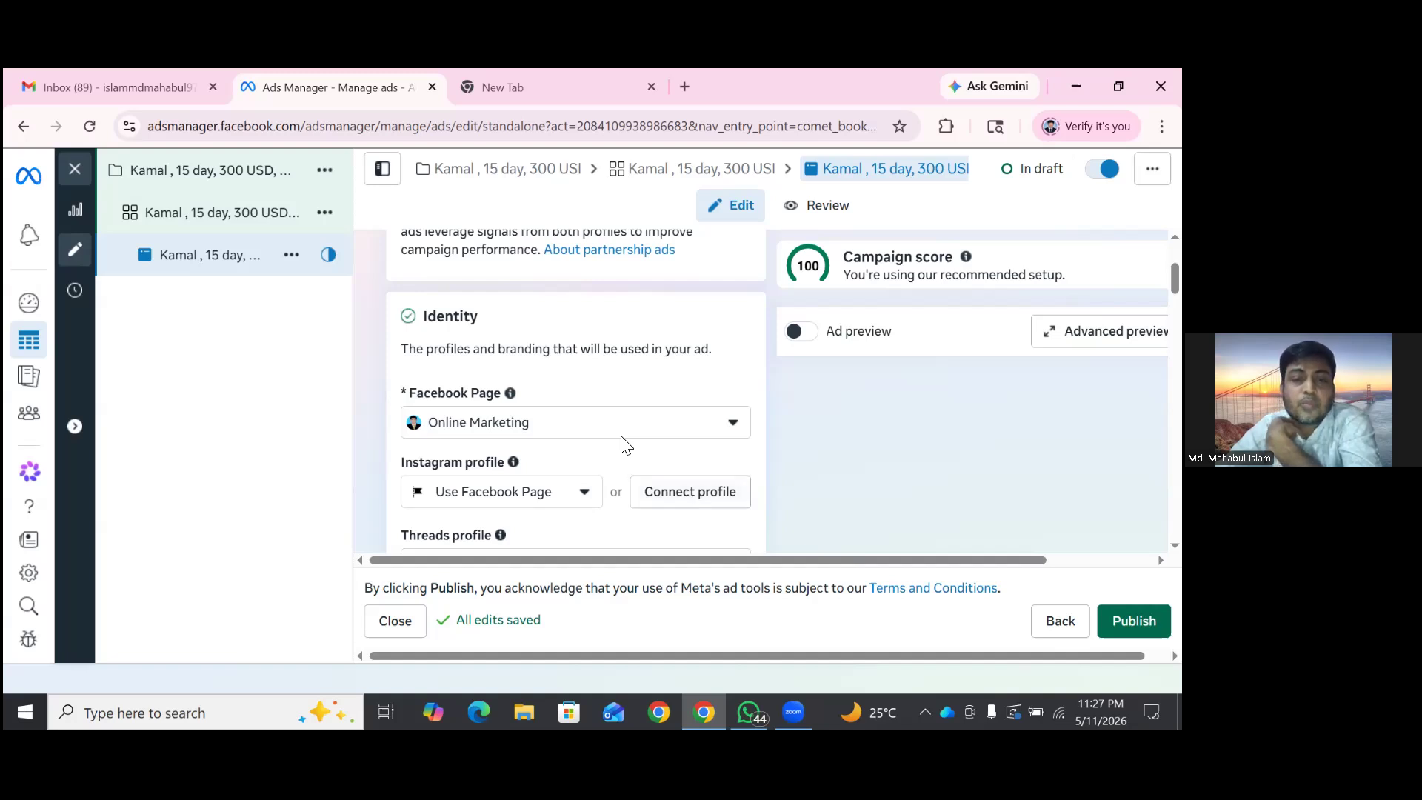
- Set the ad setup to "Use existing post" and turn off multi-advertiser ads
scroll(622, 444, down, 2)
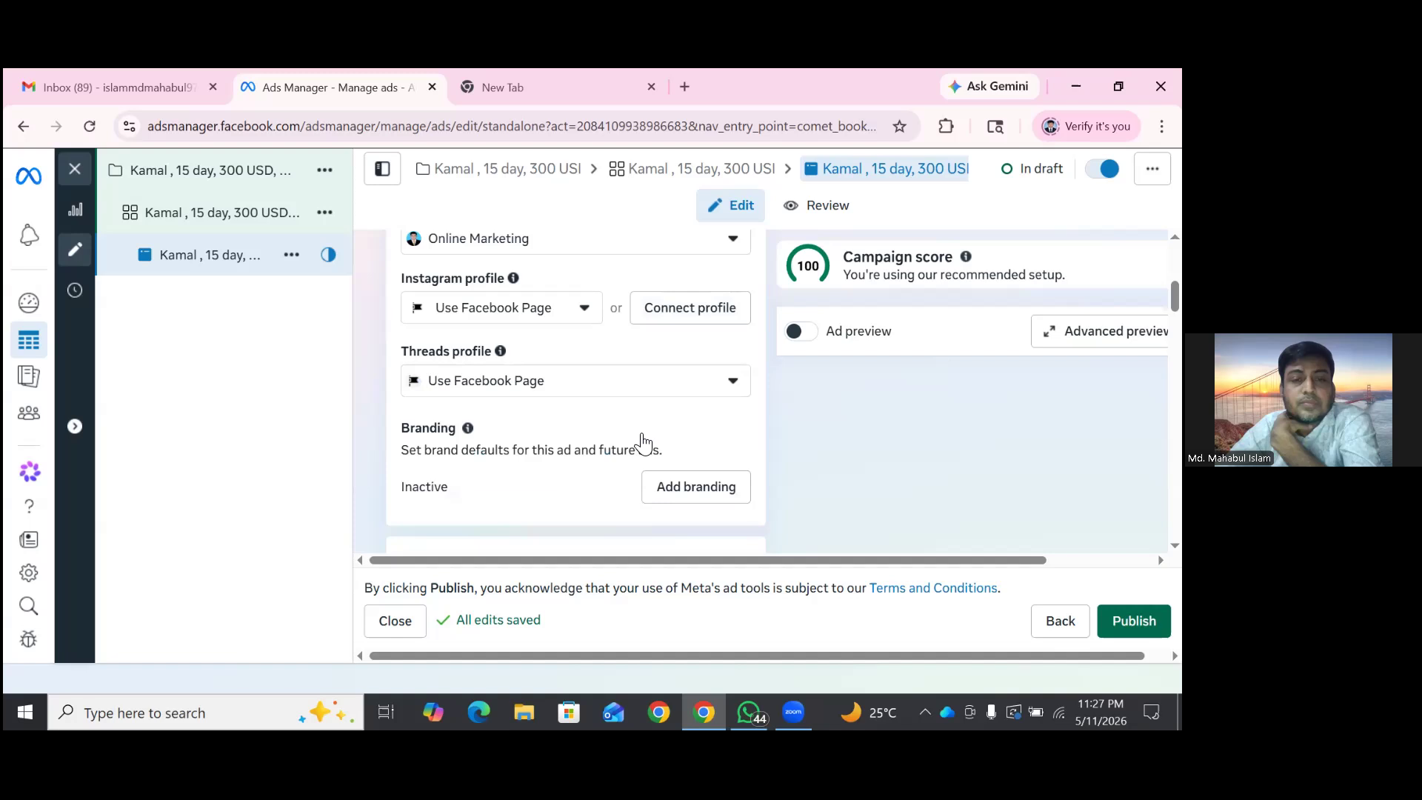
scroll(644, 445, down, 2)
scroll(737, 433, down, 1)
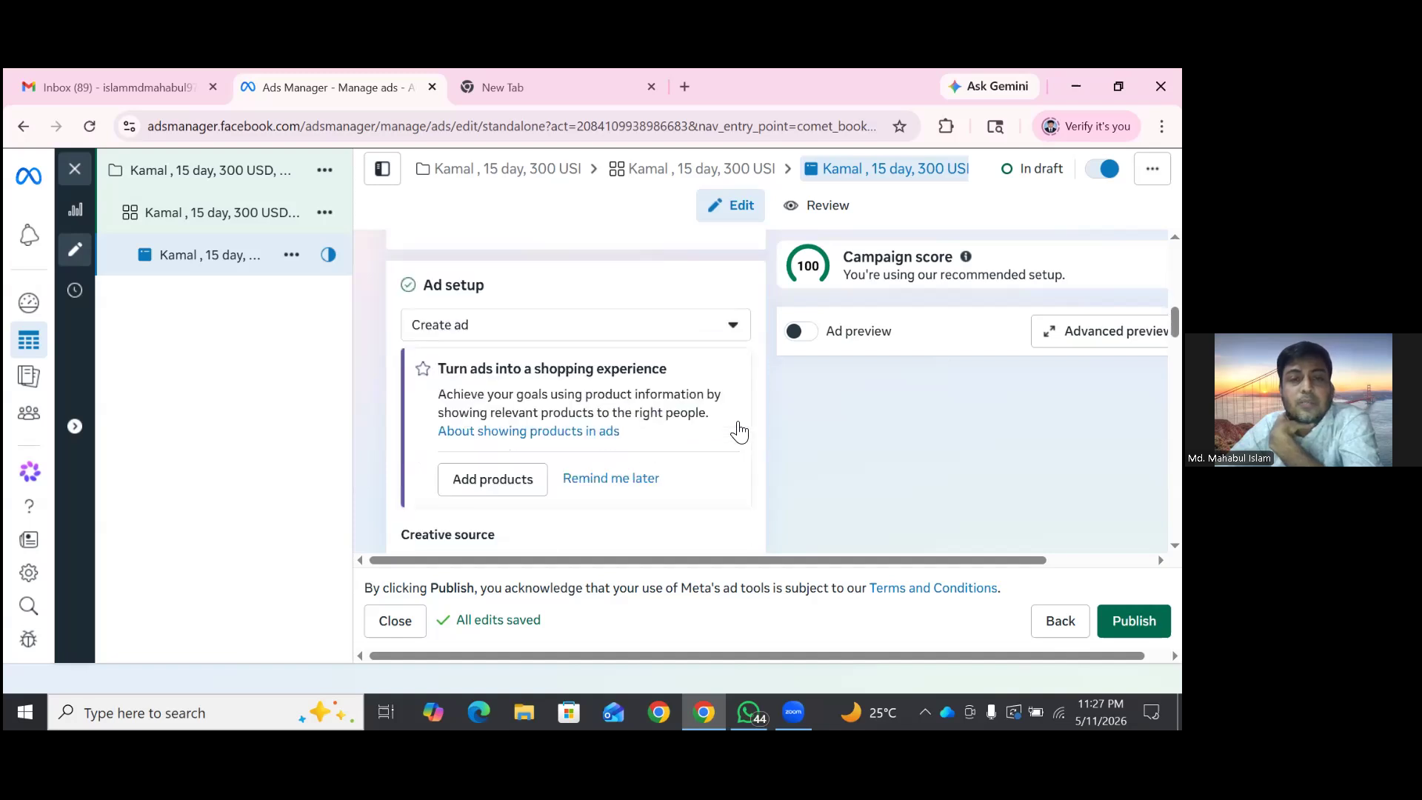
scroll(727, 435, up, 1)
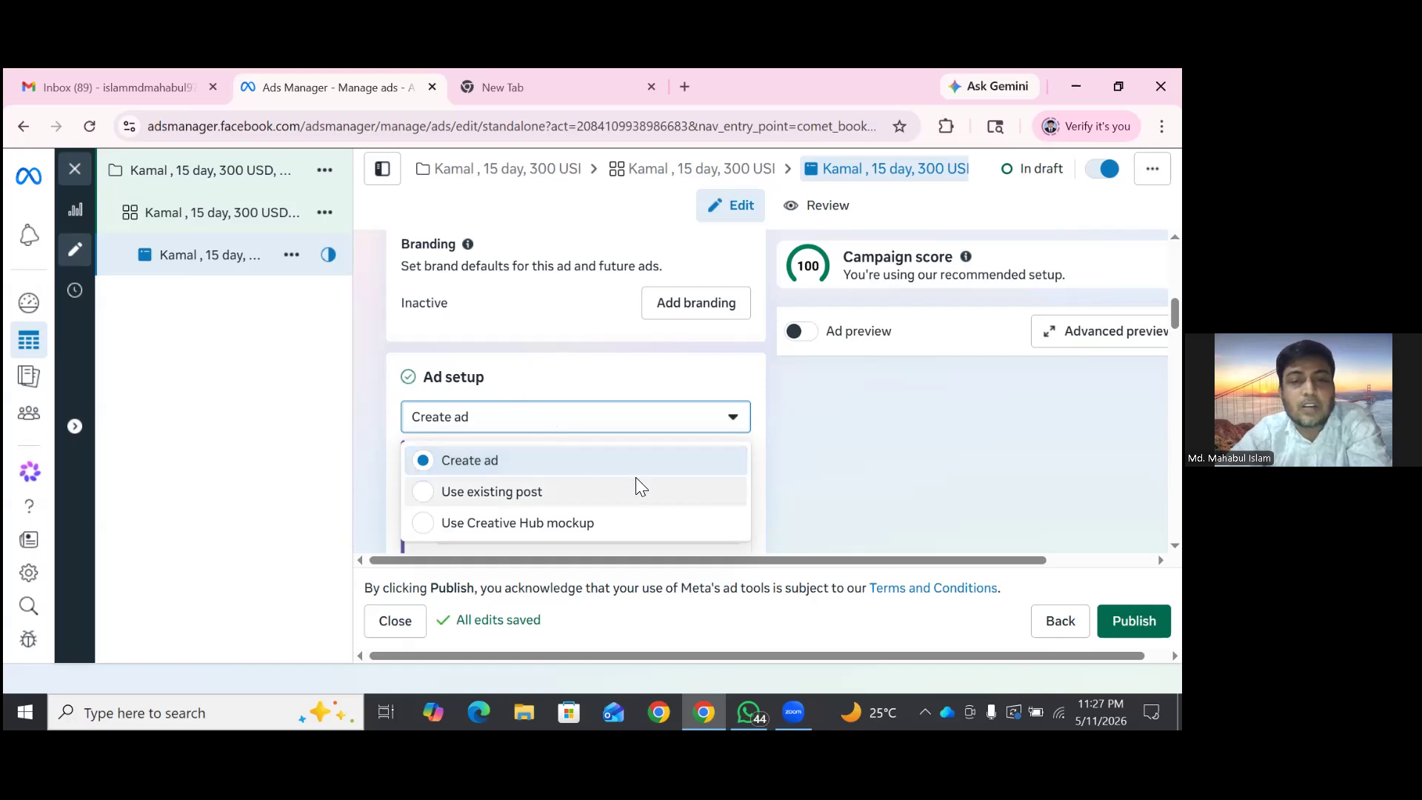
click(556, 493)
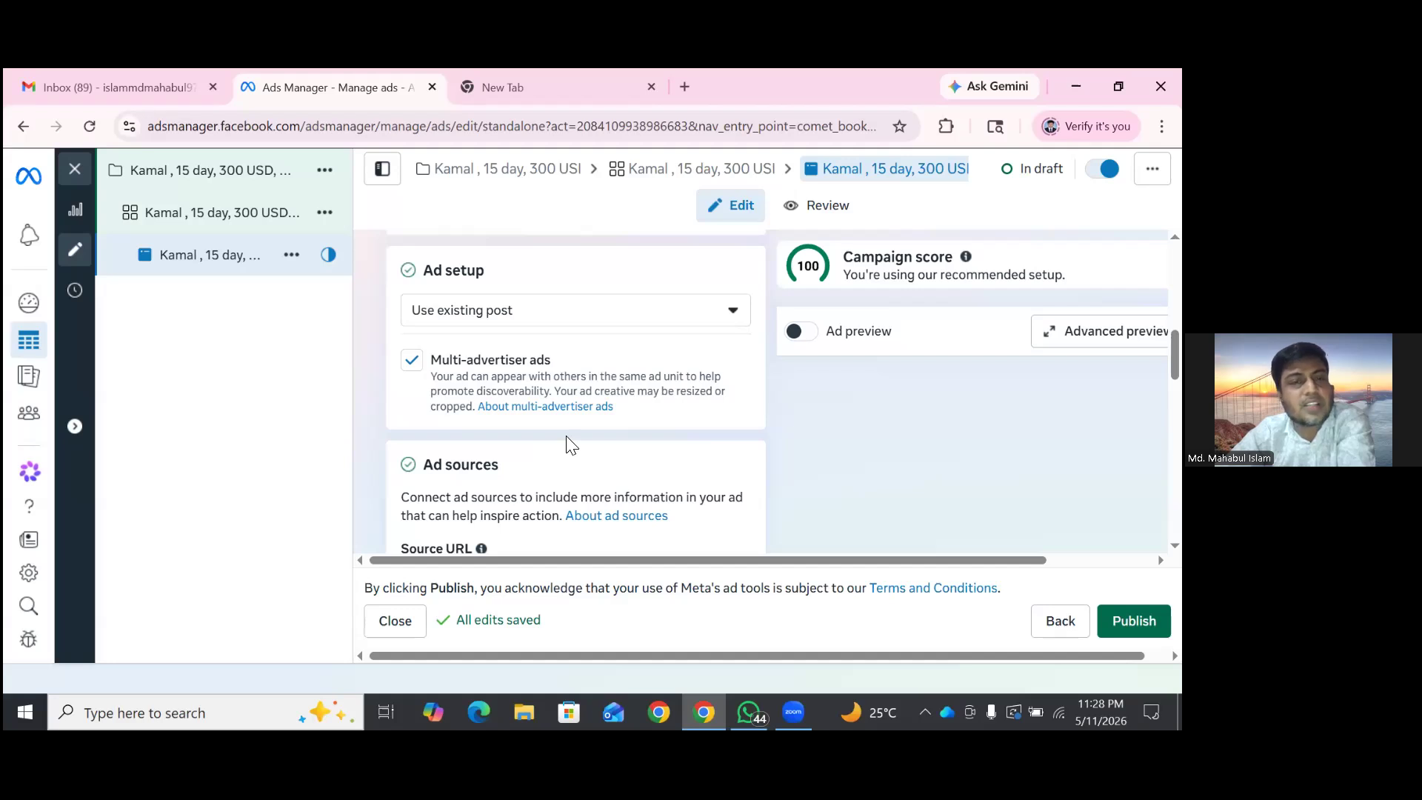
click(537, 427)
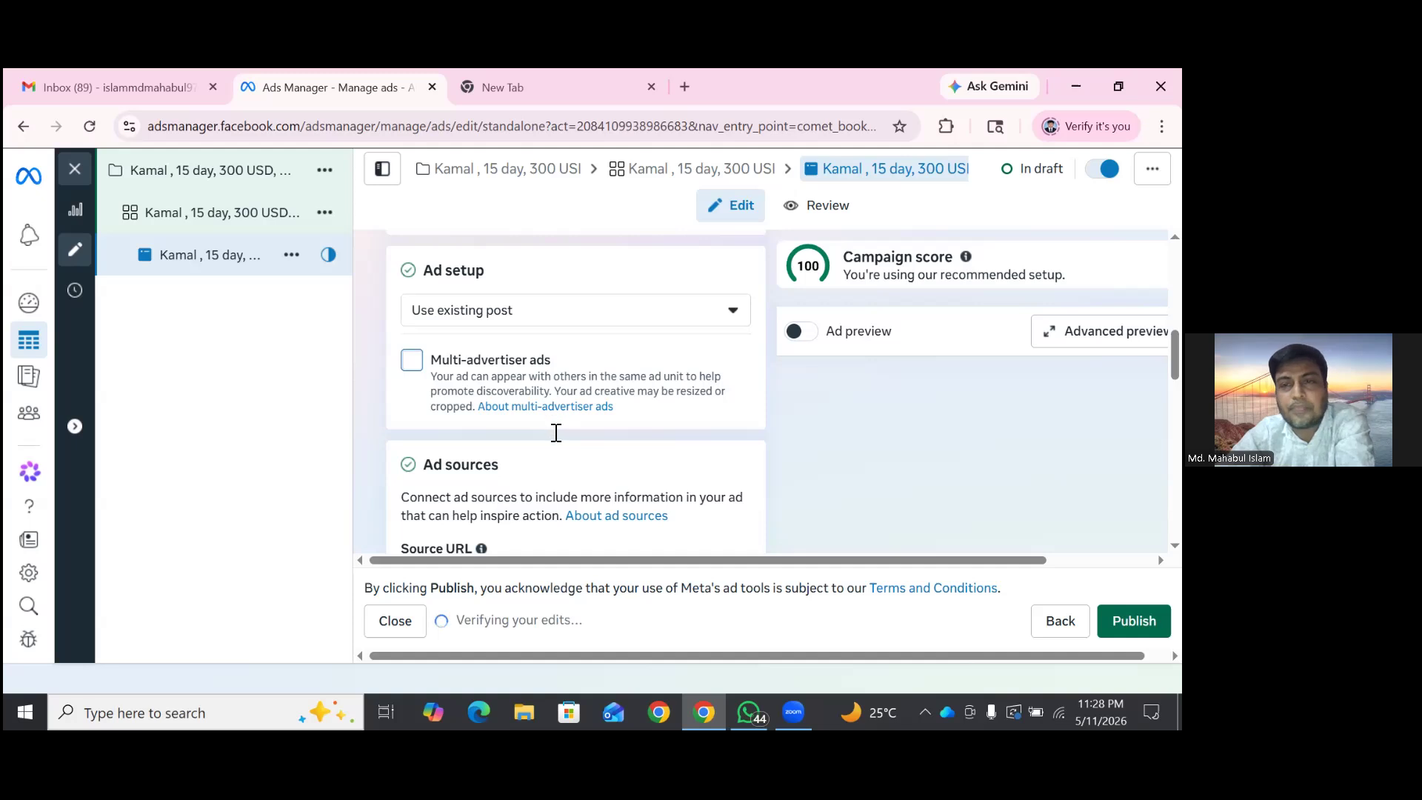
- Go to the ad sources section and make the empty Source URL field ready for entry
scroll(557, 432, down, 1)
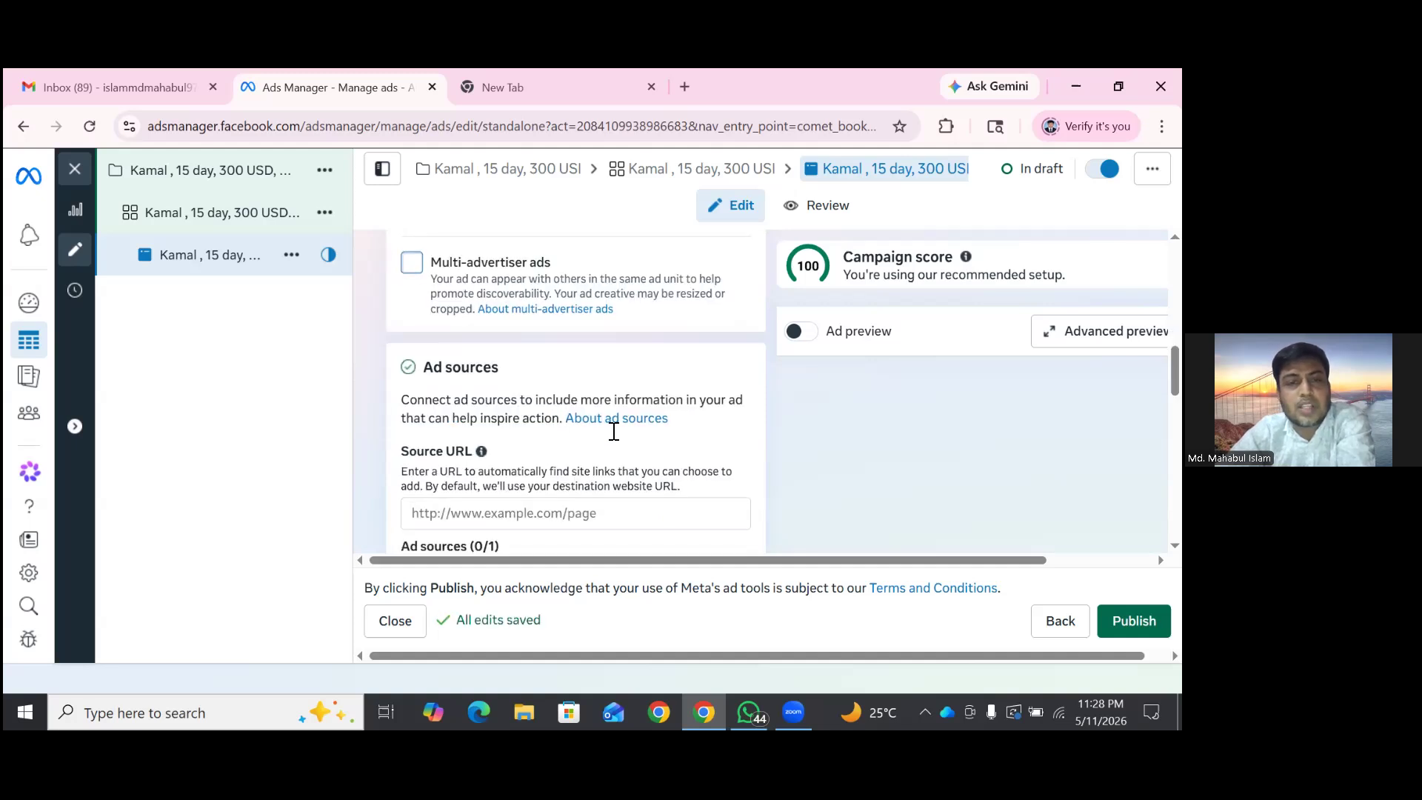
scroll(614, 432, down, 1)
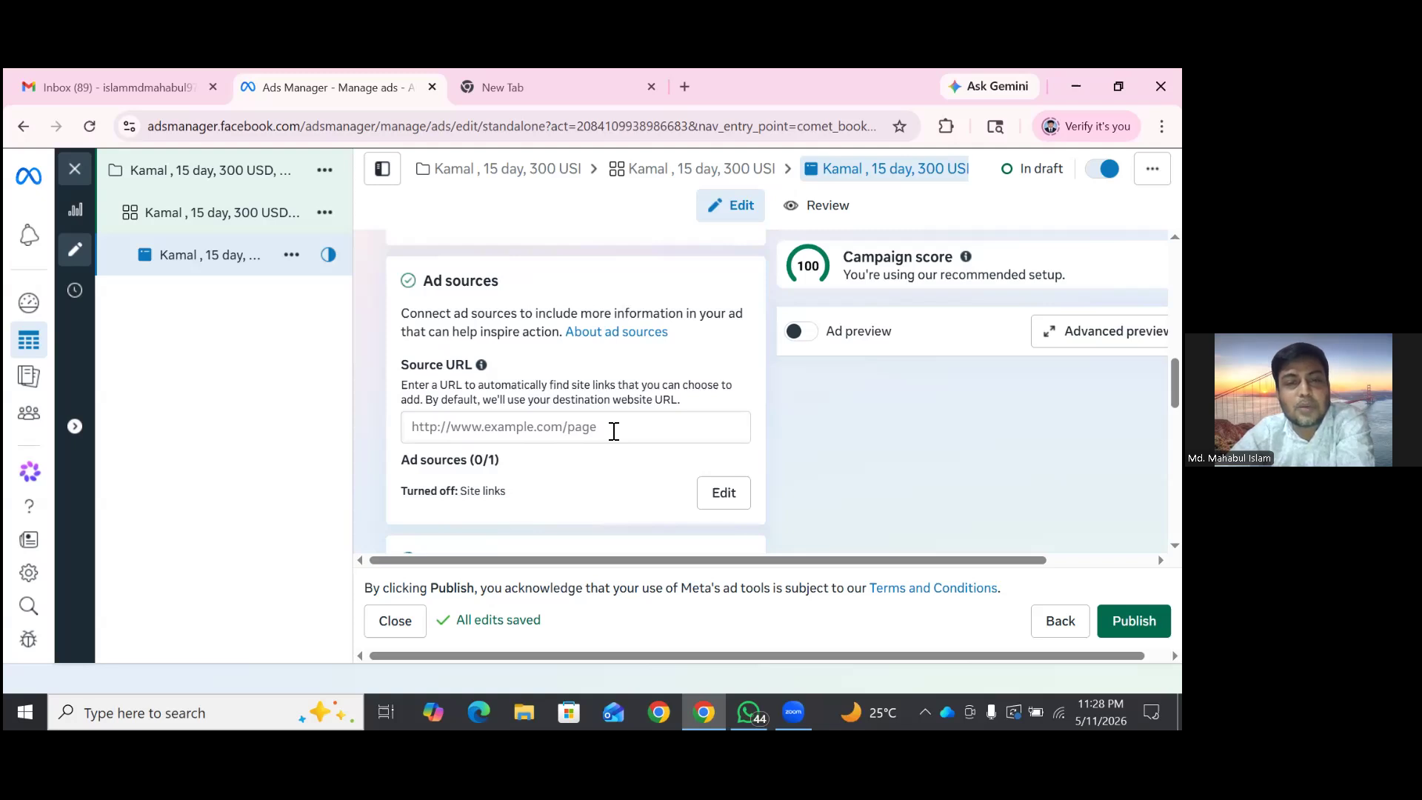
click(615, 431)
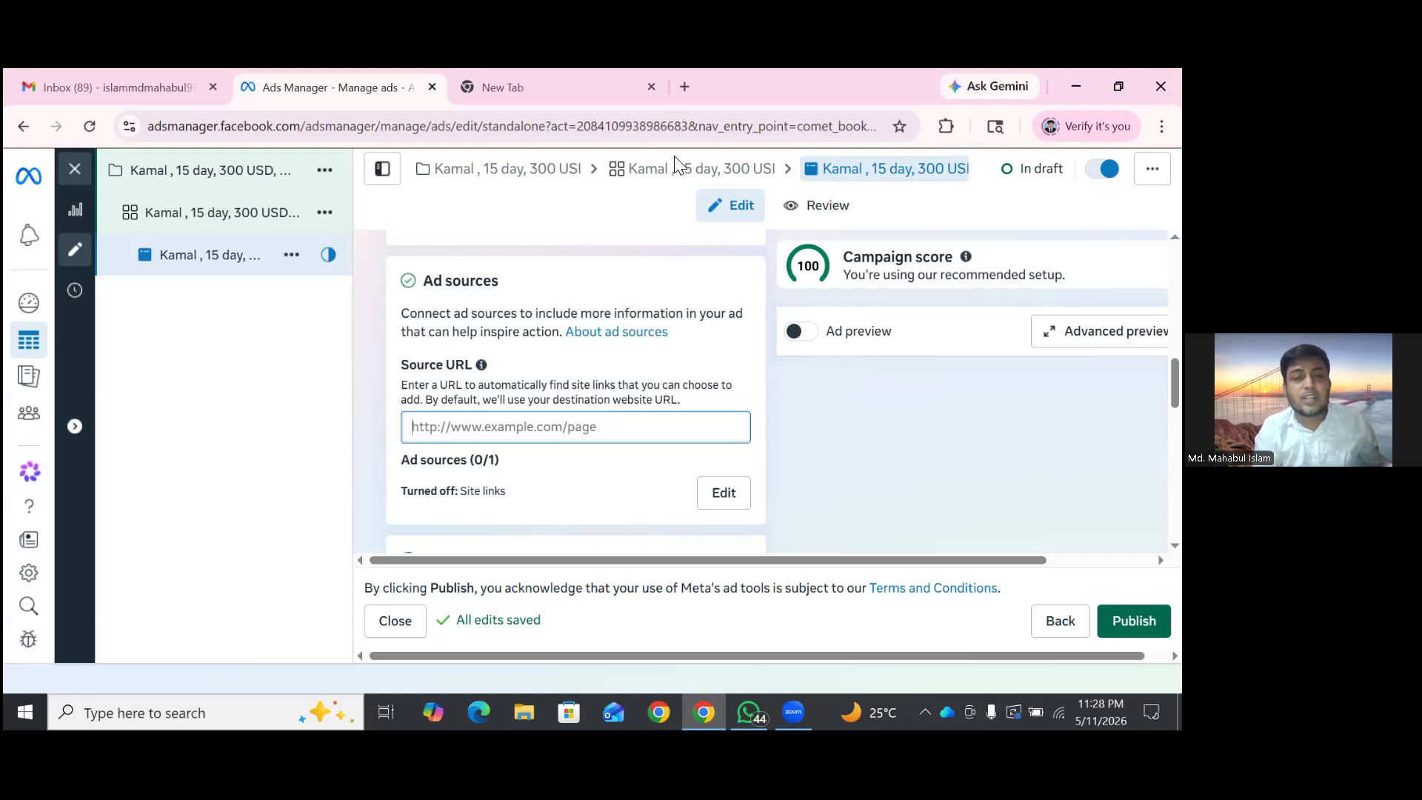
- Open the website rayanbd.com in a new browser tab
click(640, 103)
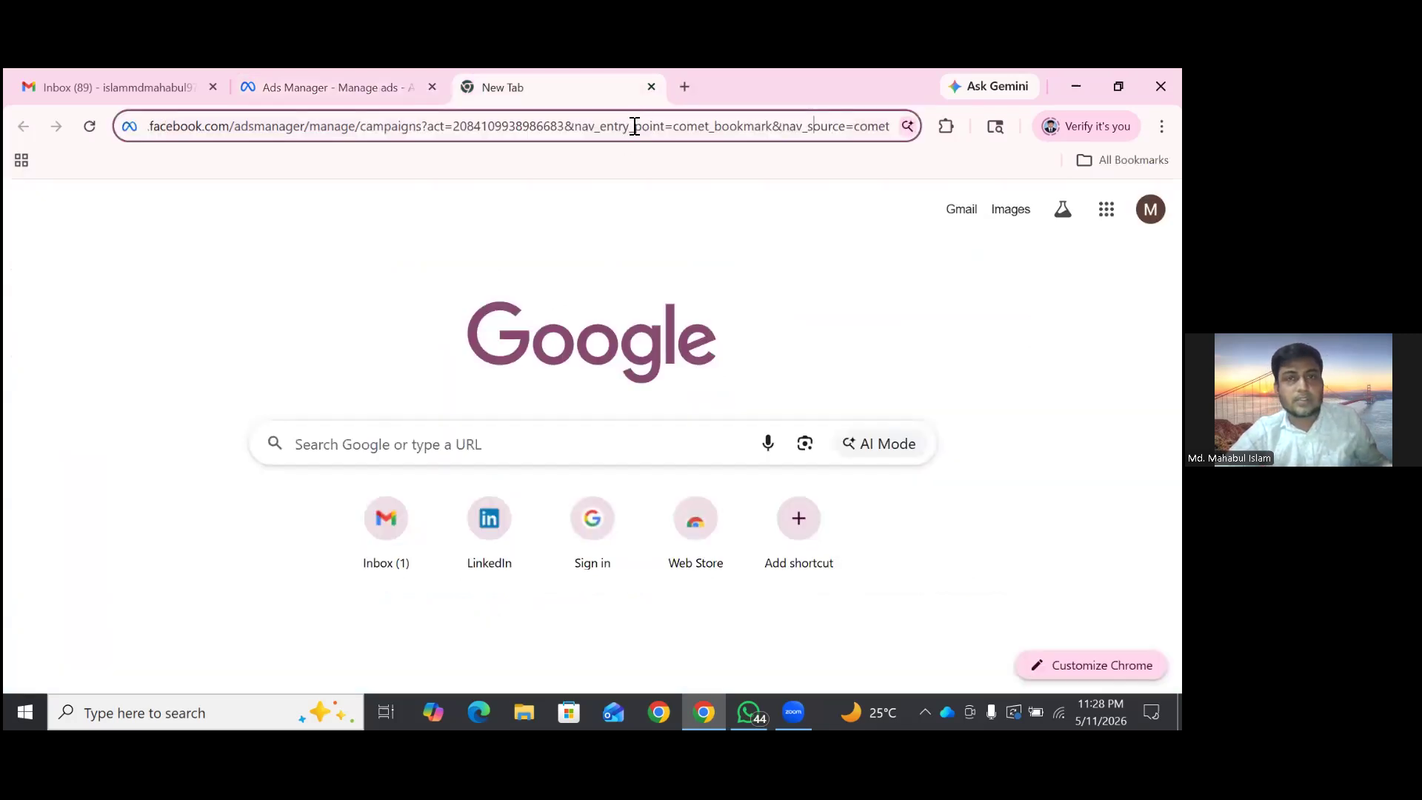
text(r)
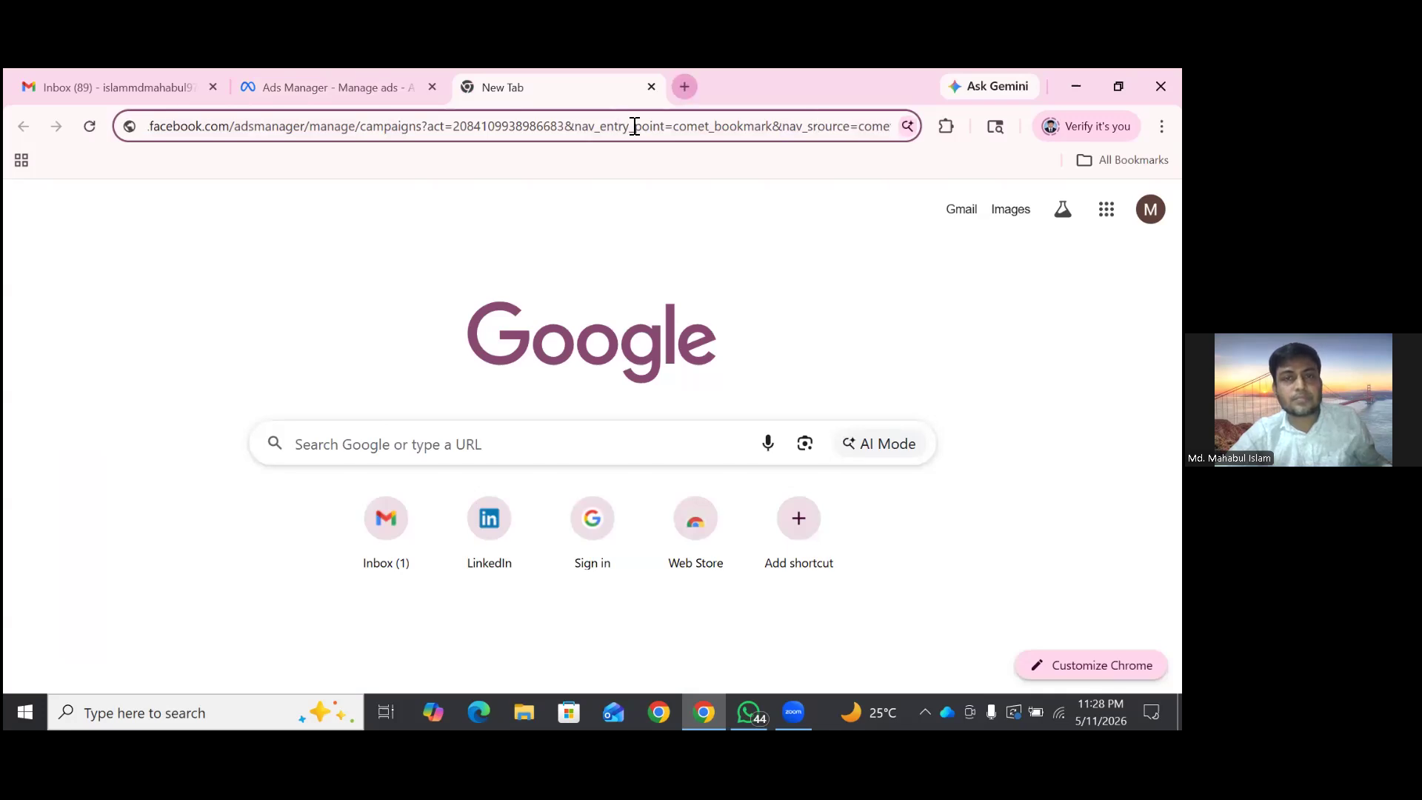
key(ctrl+t)
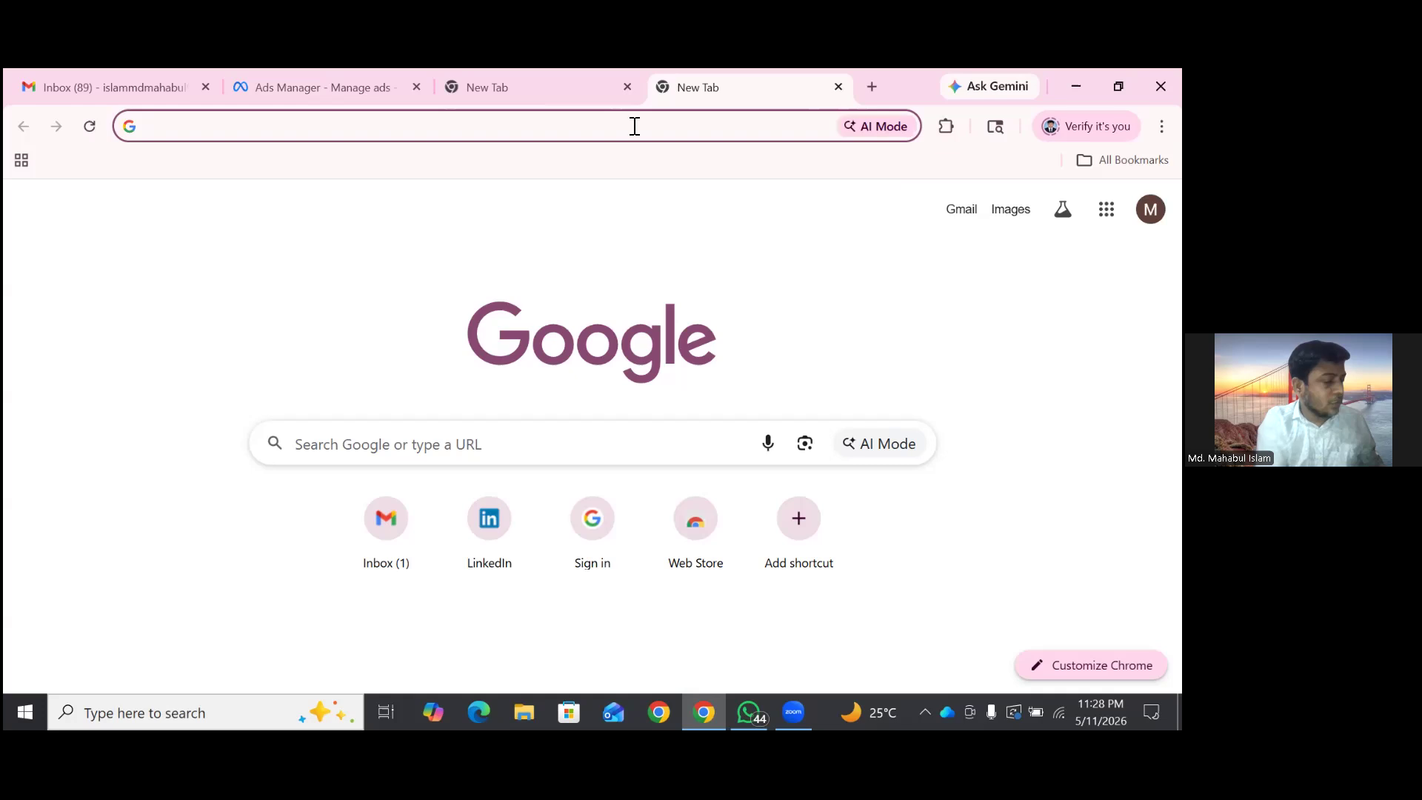
click(558, 122)
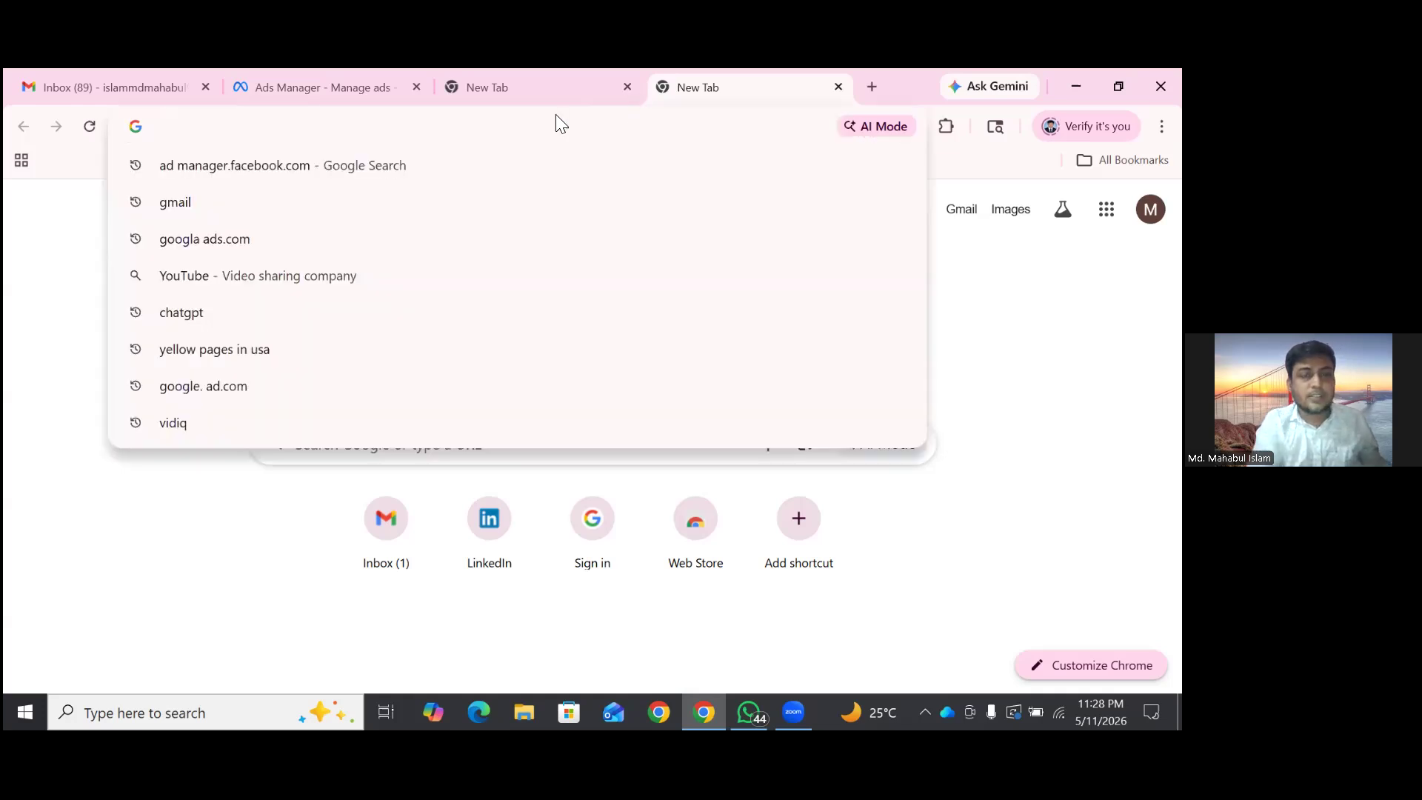
text(ray)
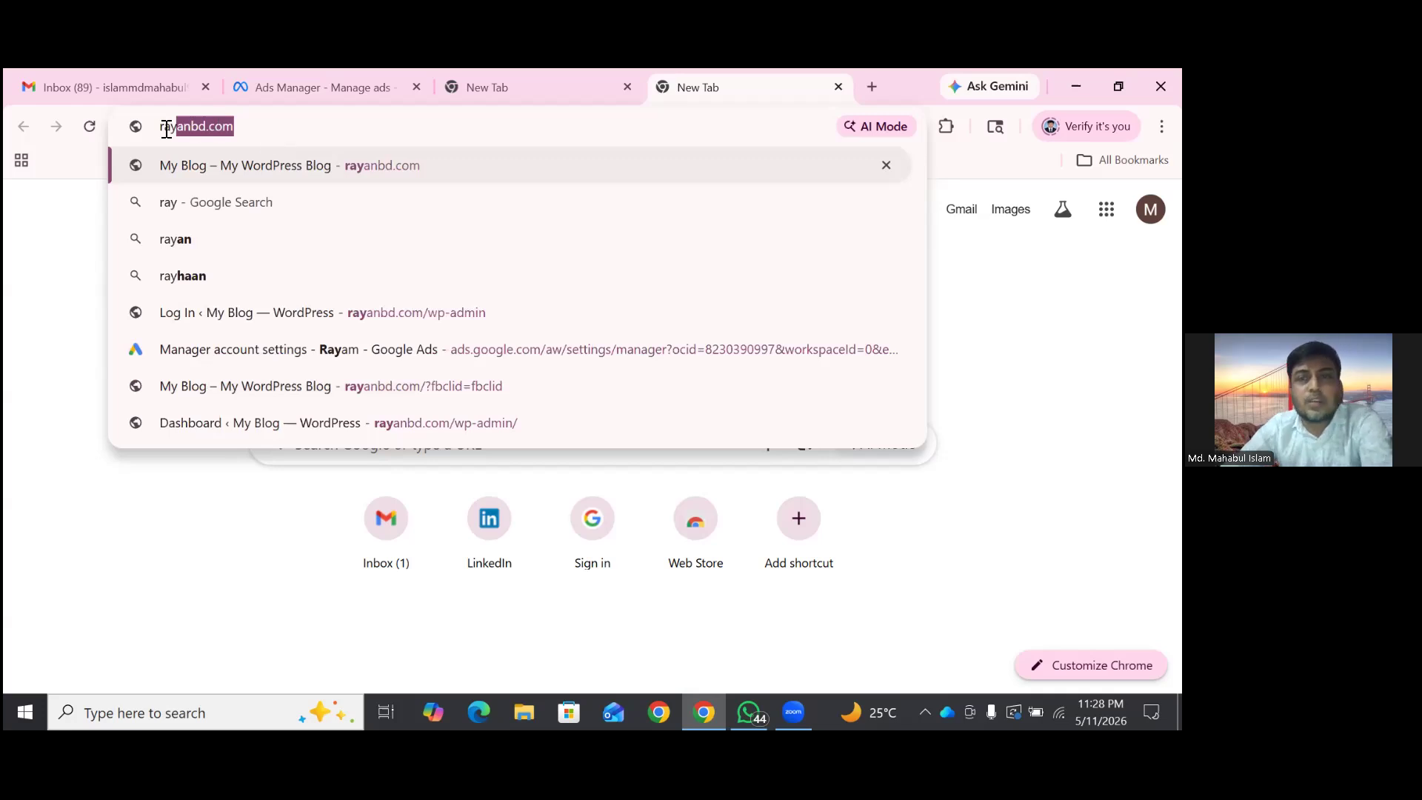
key(Return)
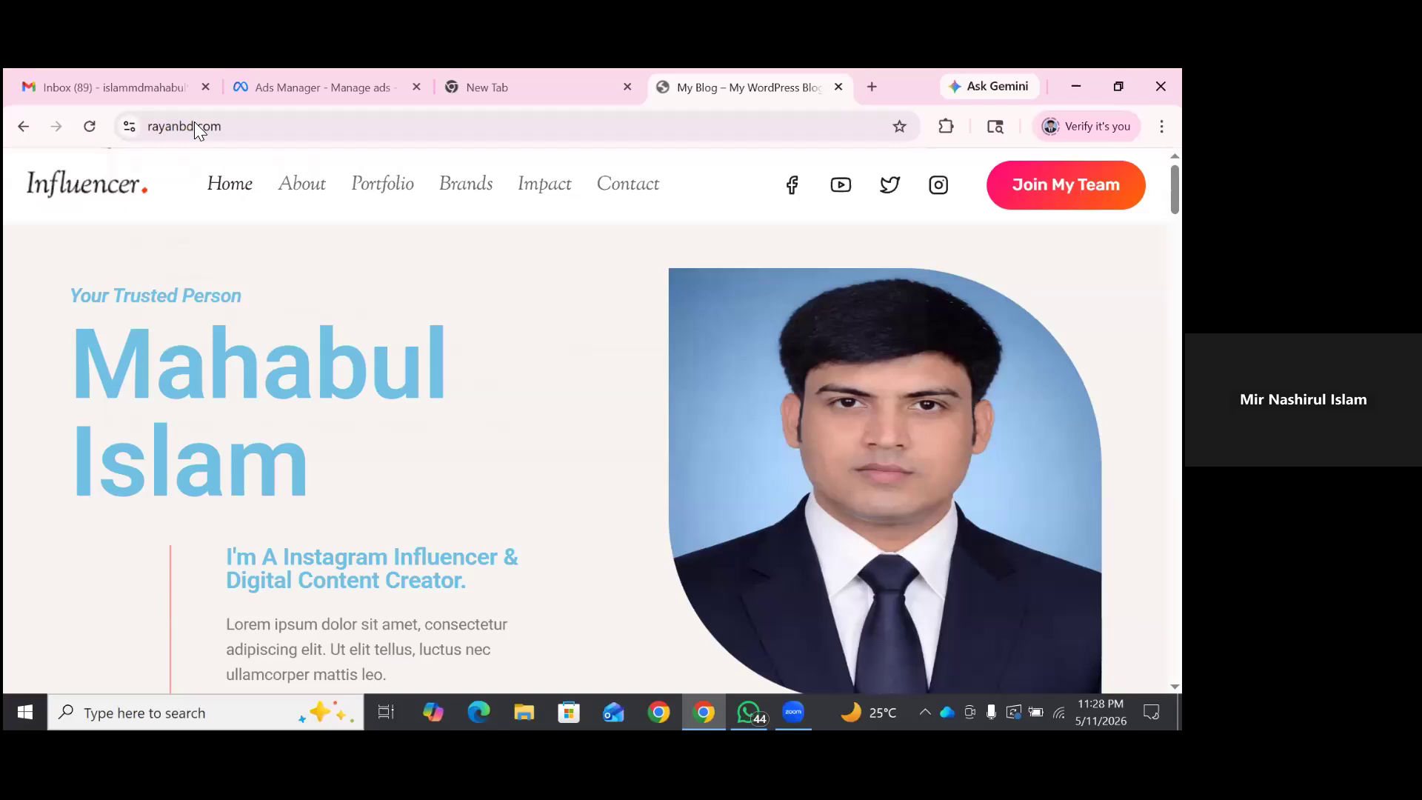
click(542, 584)
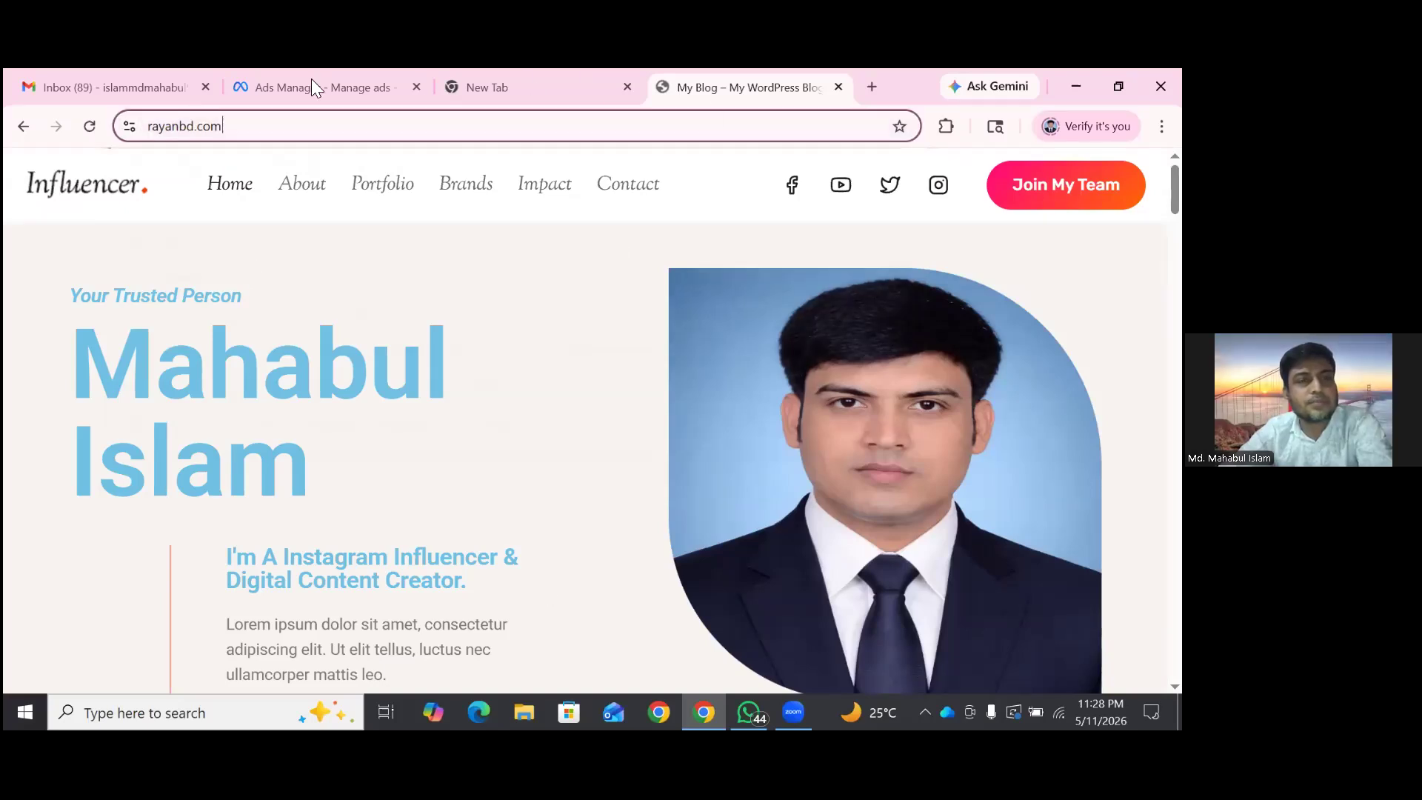
key(ctrl+a)
key(ctrl+c)
key(Menu)
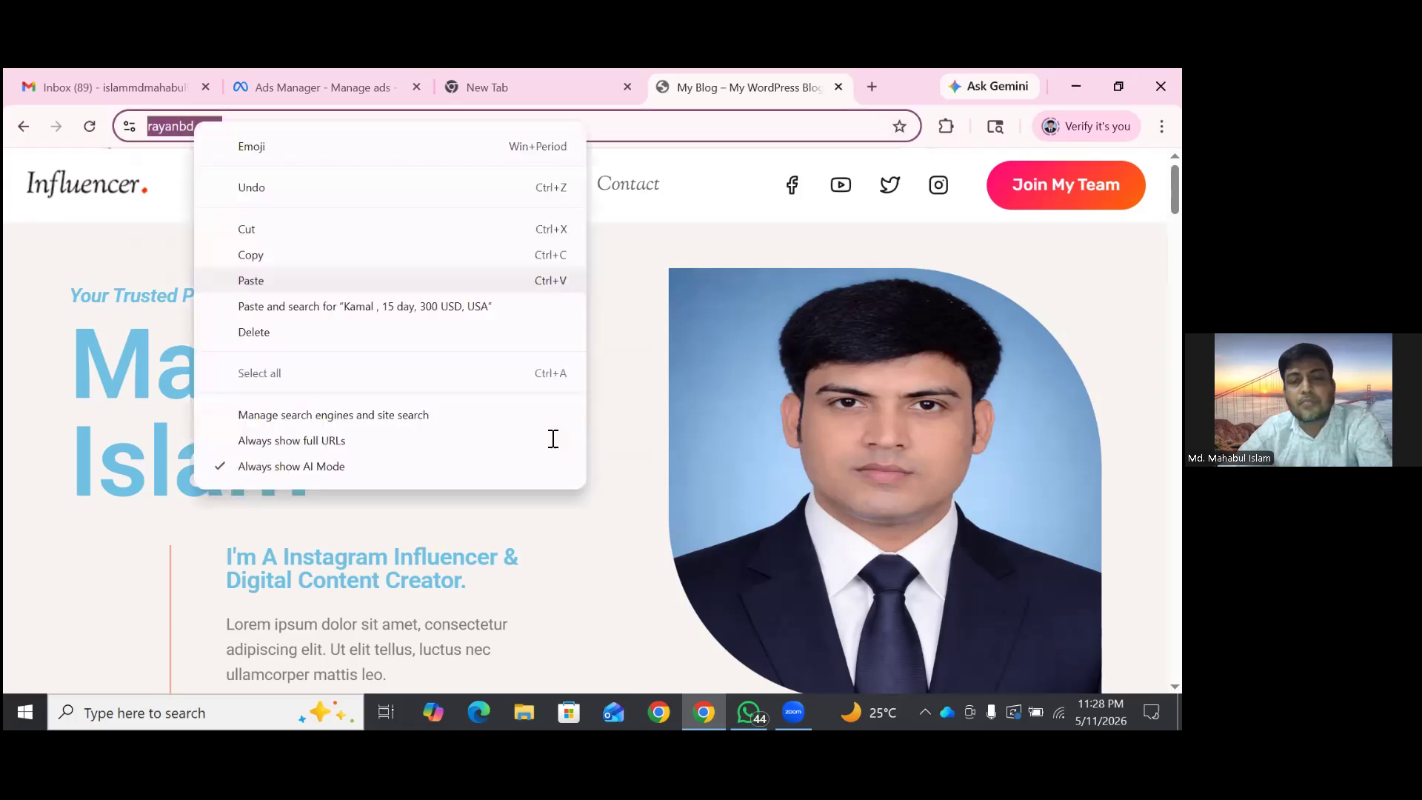
key(Escape)
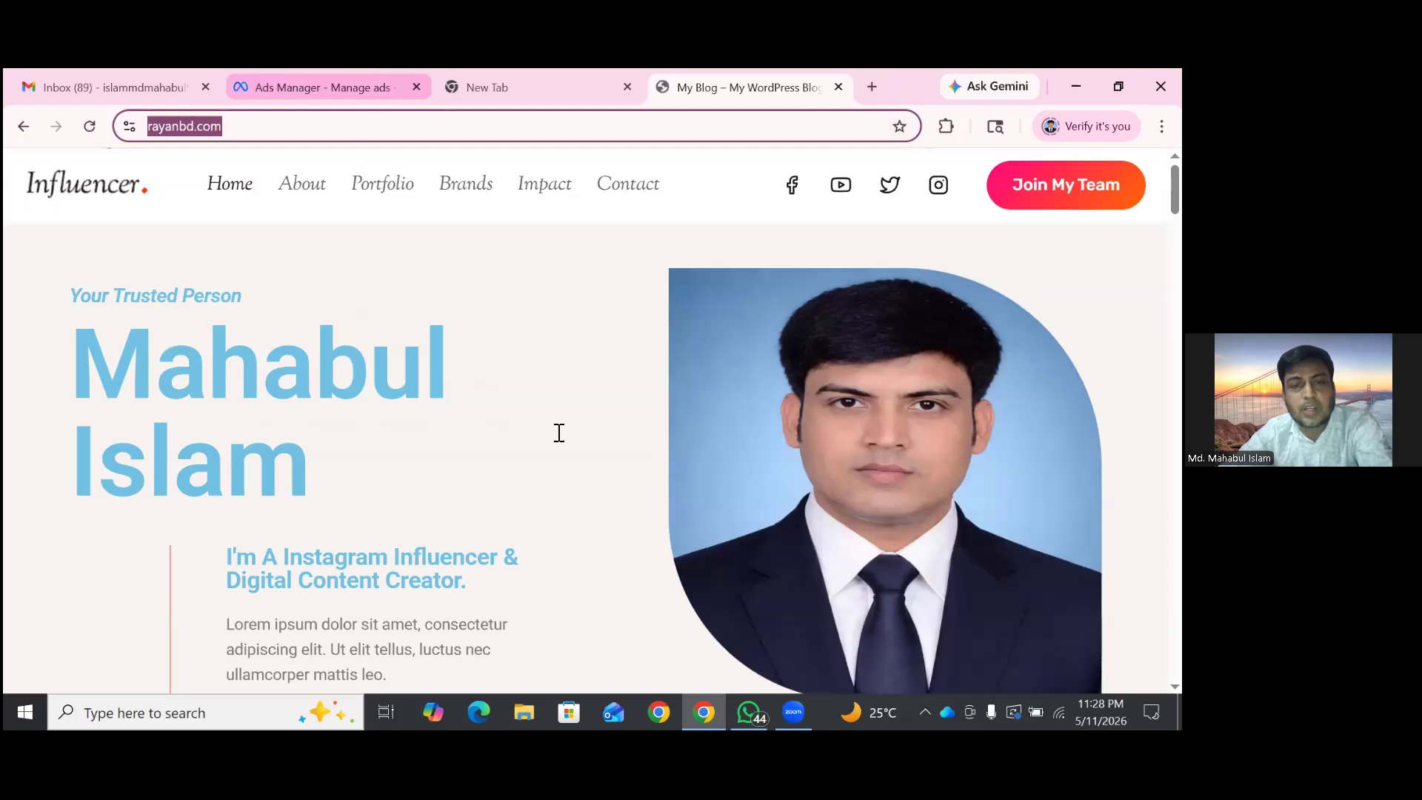
click(326, 87)
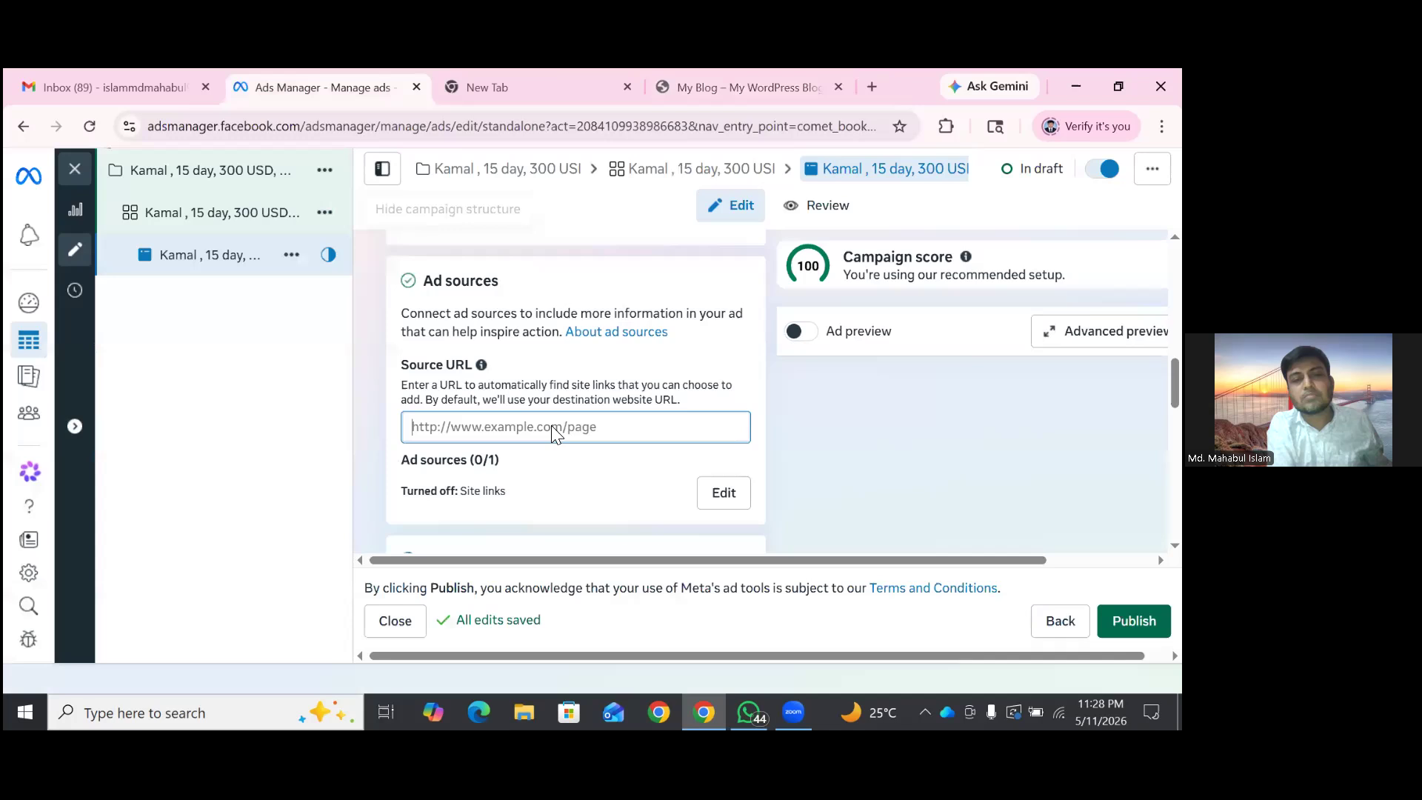
key(ctrl+v)
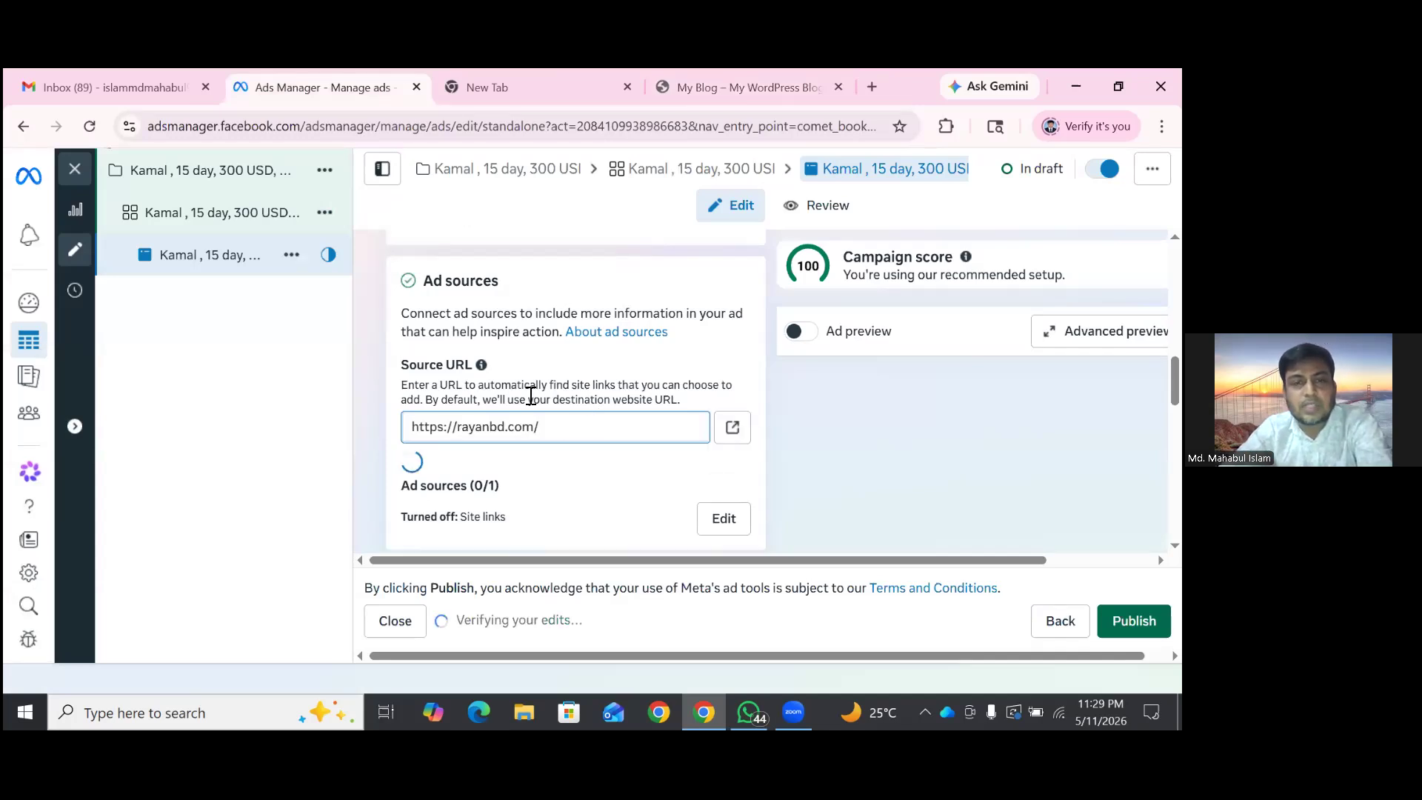
- Select the Facebook photo post without text dated 8 May 2026 as the ad creative
scroll(693, 378, down, 4)
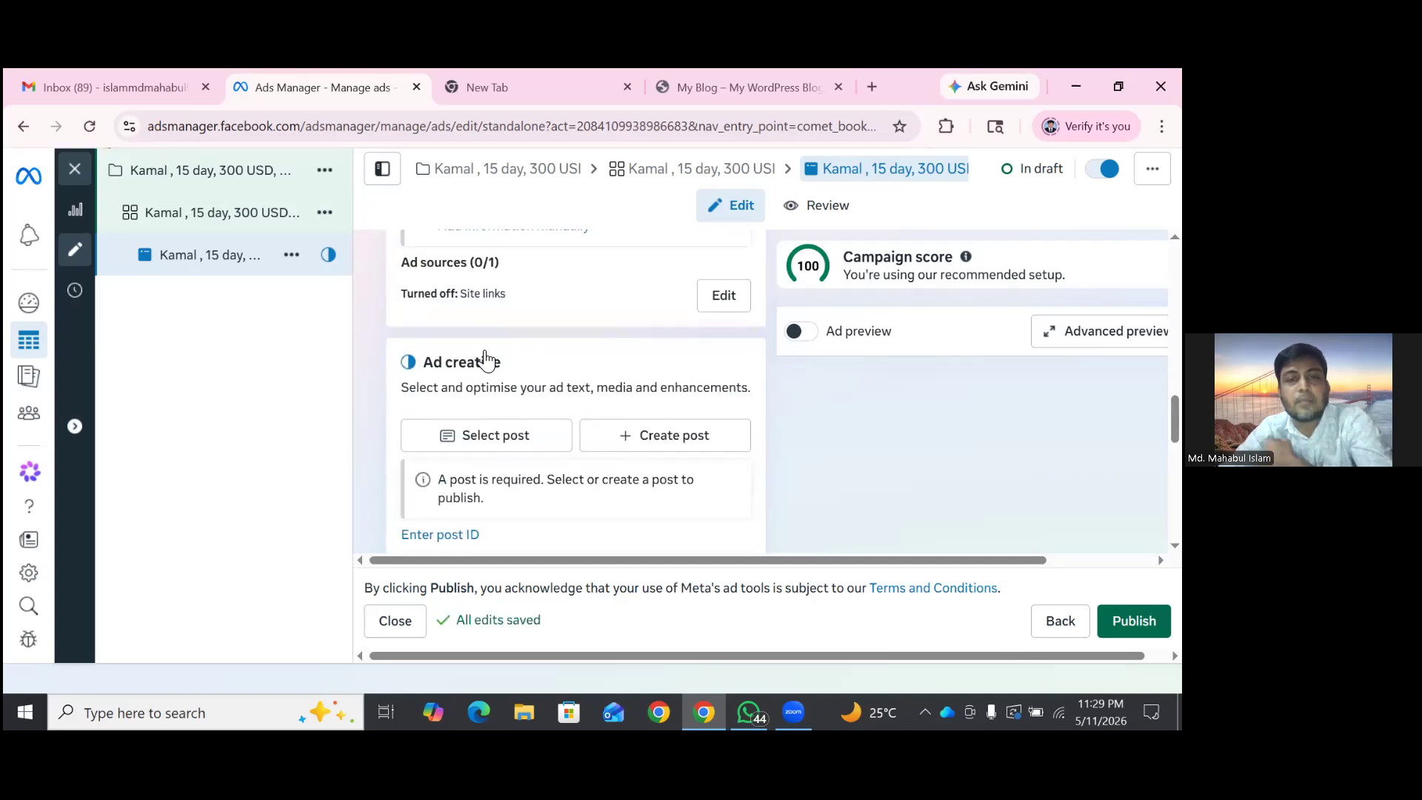
scroll(485, 360, down, 1)
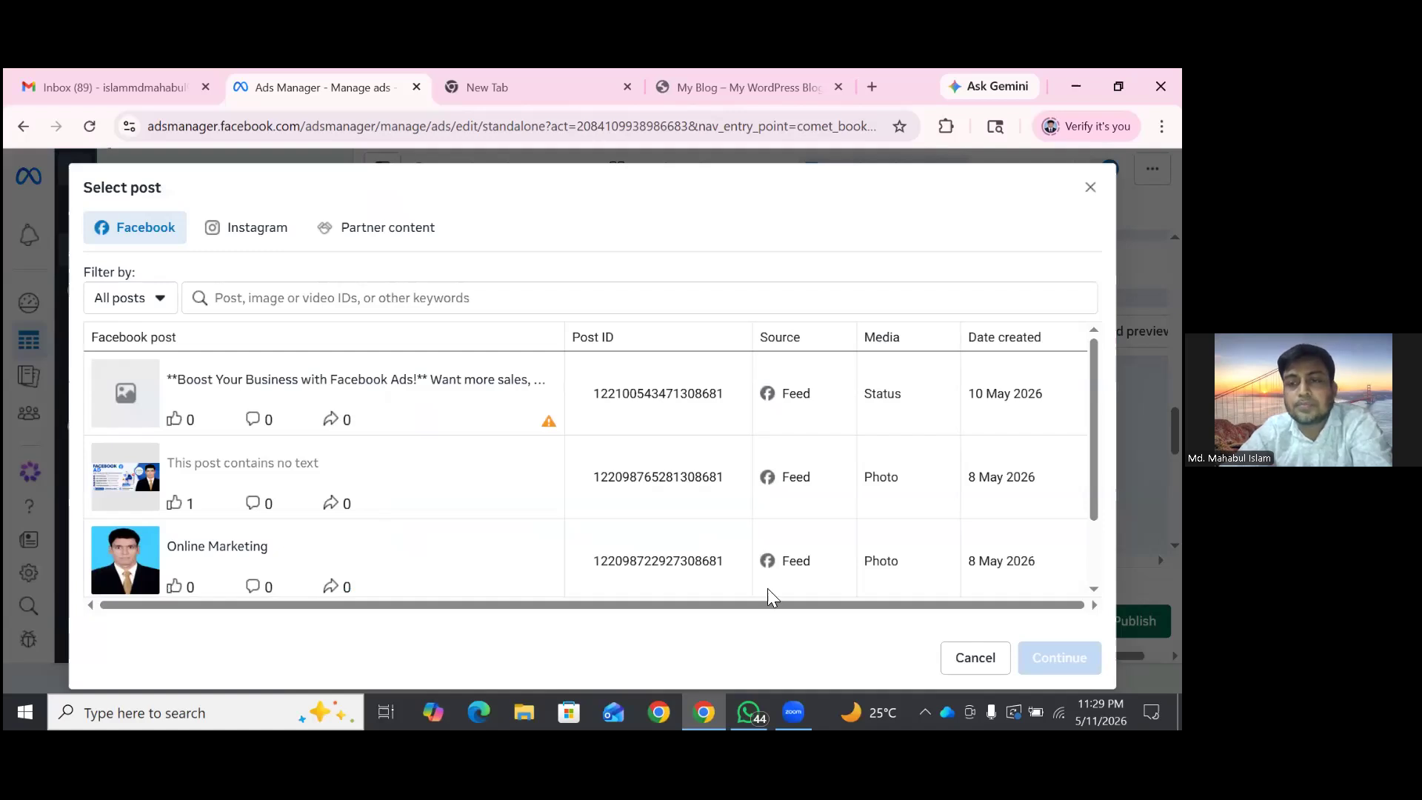
click(319, 476)
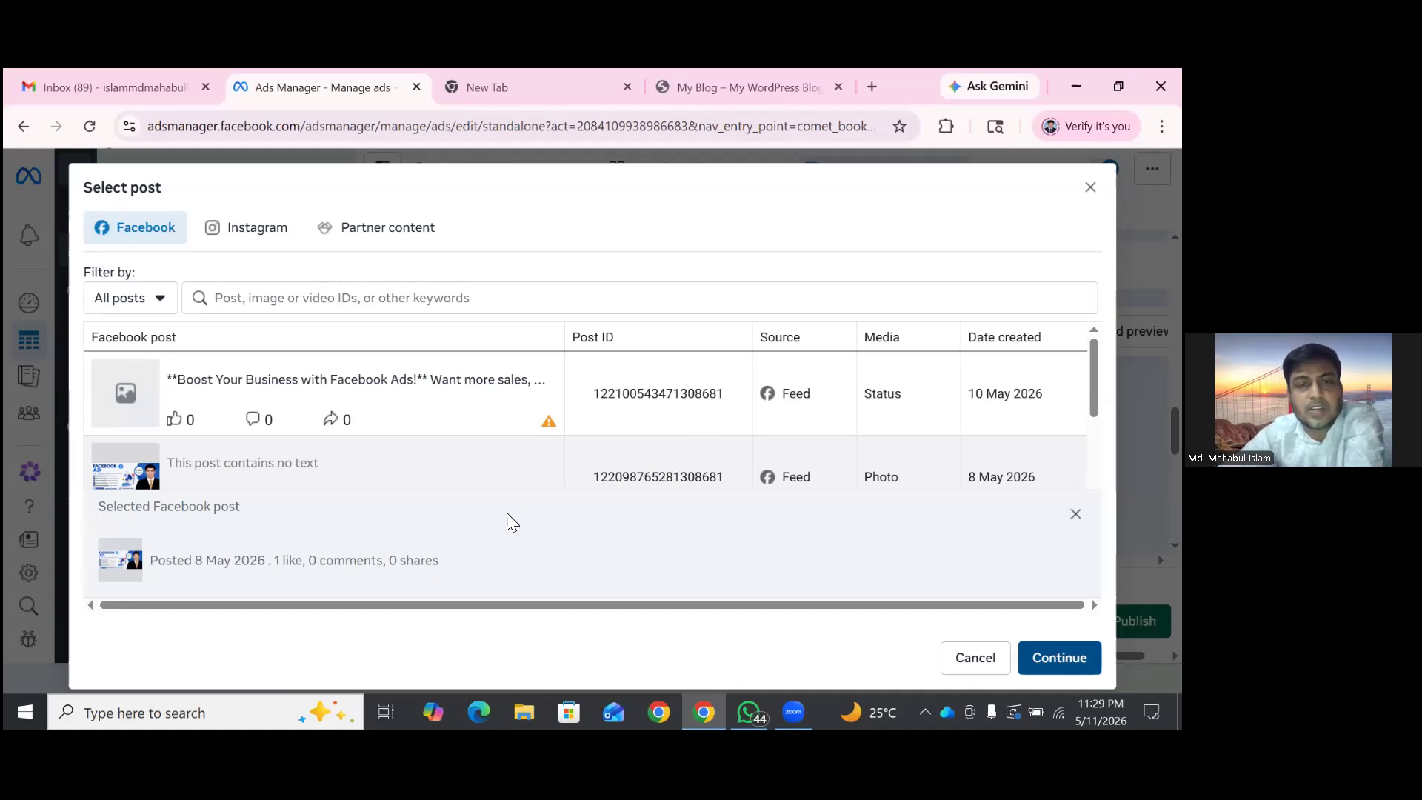
key(Escape)
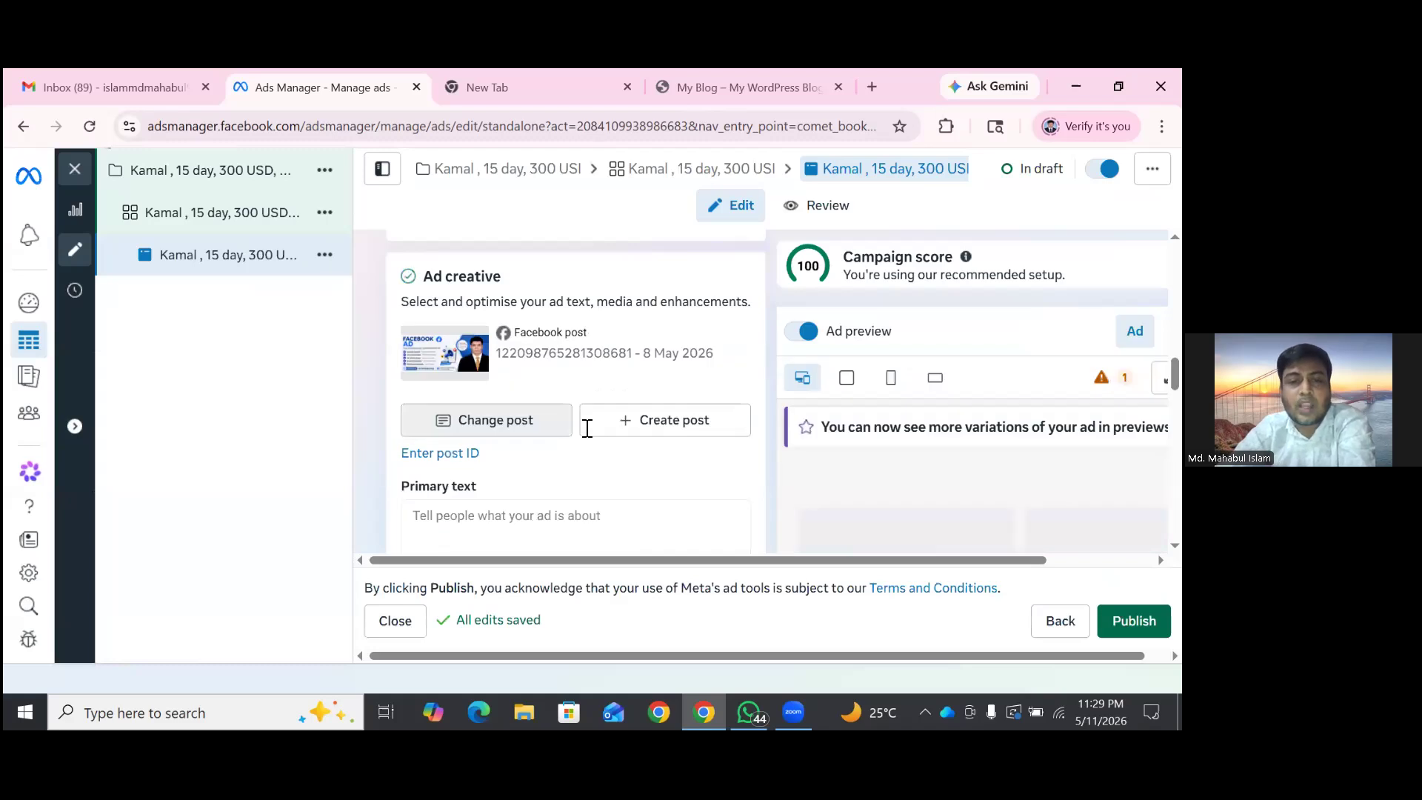
- Enter "discount 10" as the primary text in the ad creative section
click(587, 428)
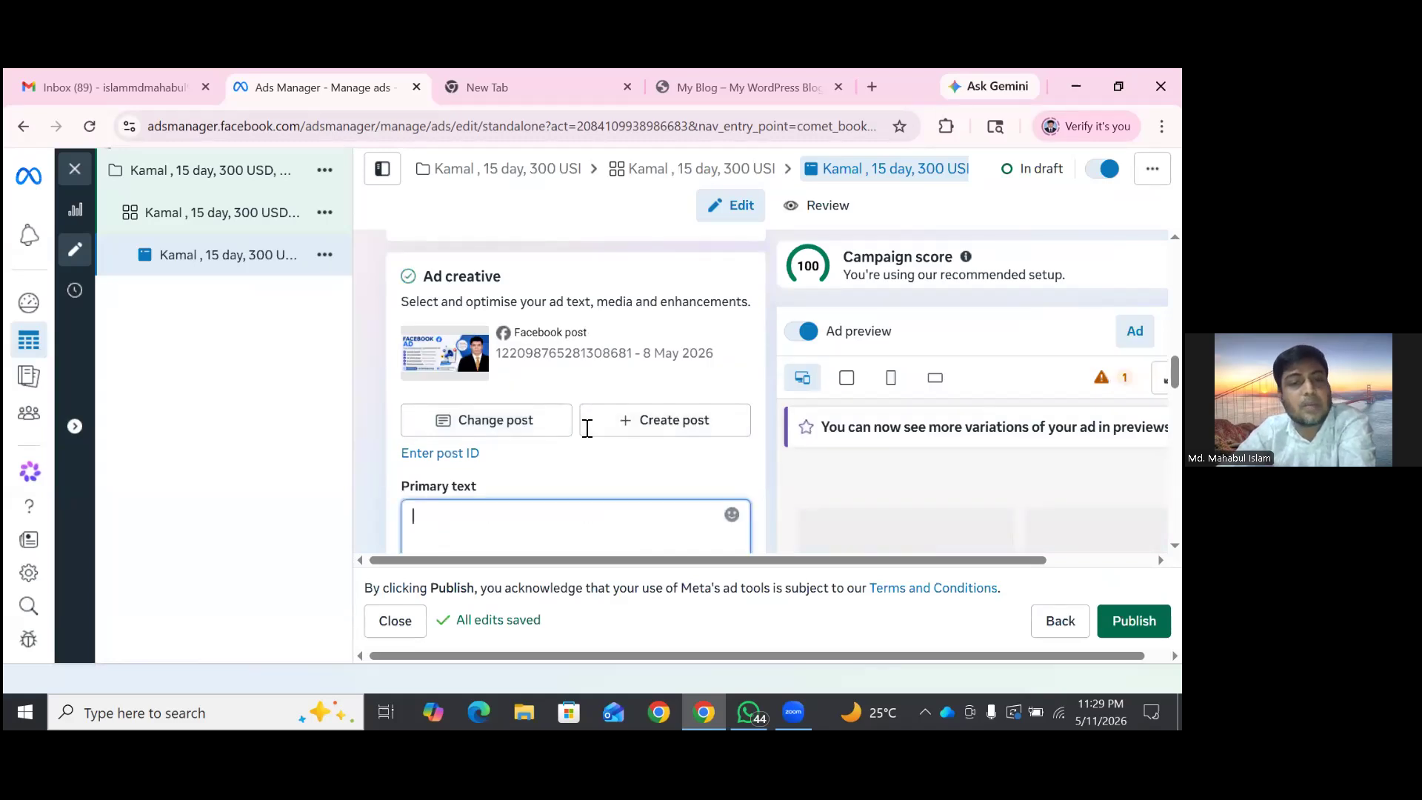
scroll(587, 428, down, 1)
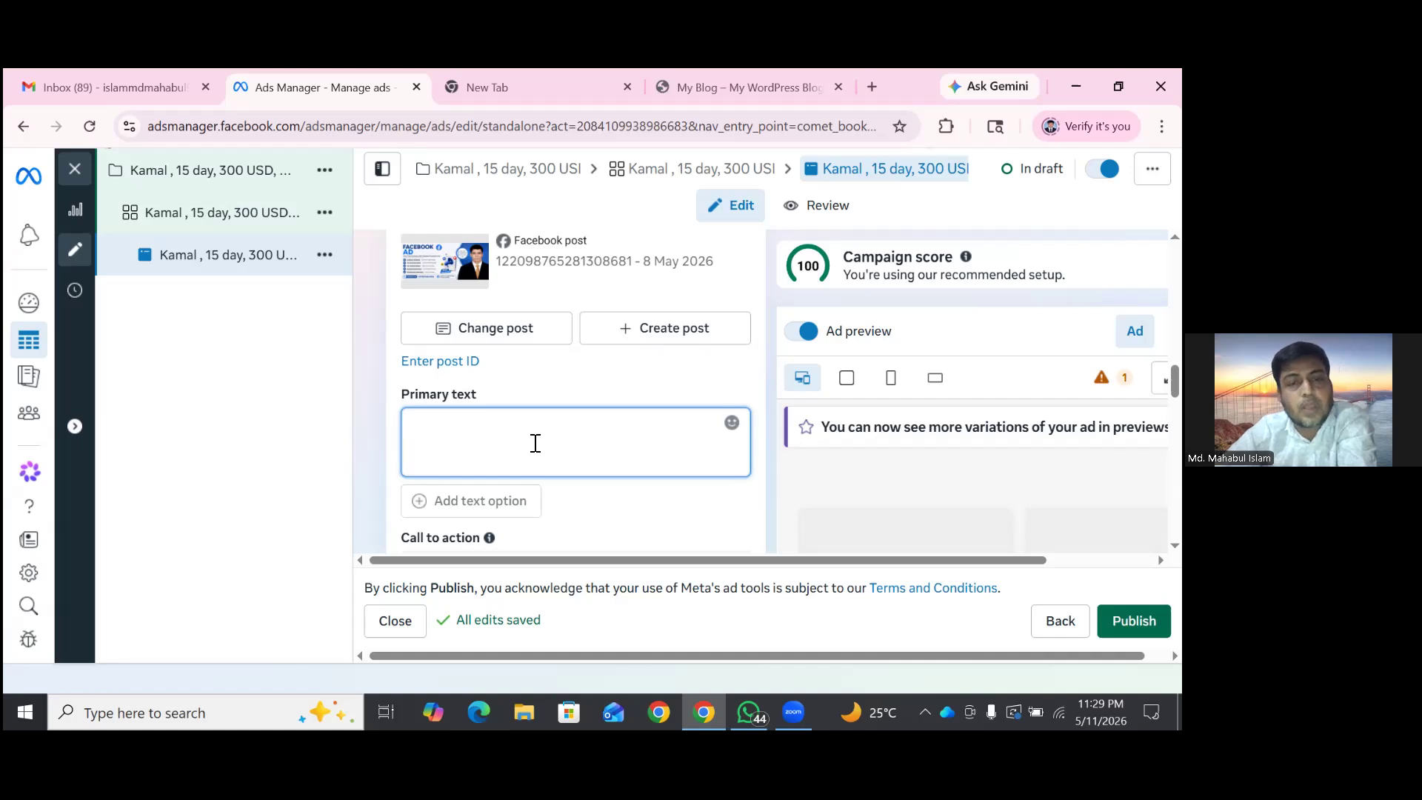
scroll(533, 448, down, 2)
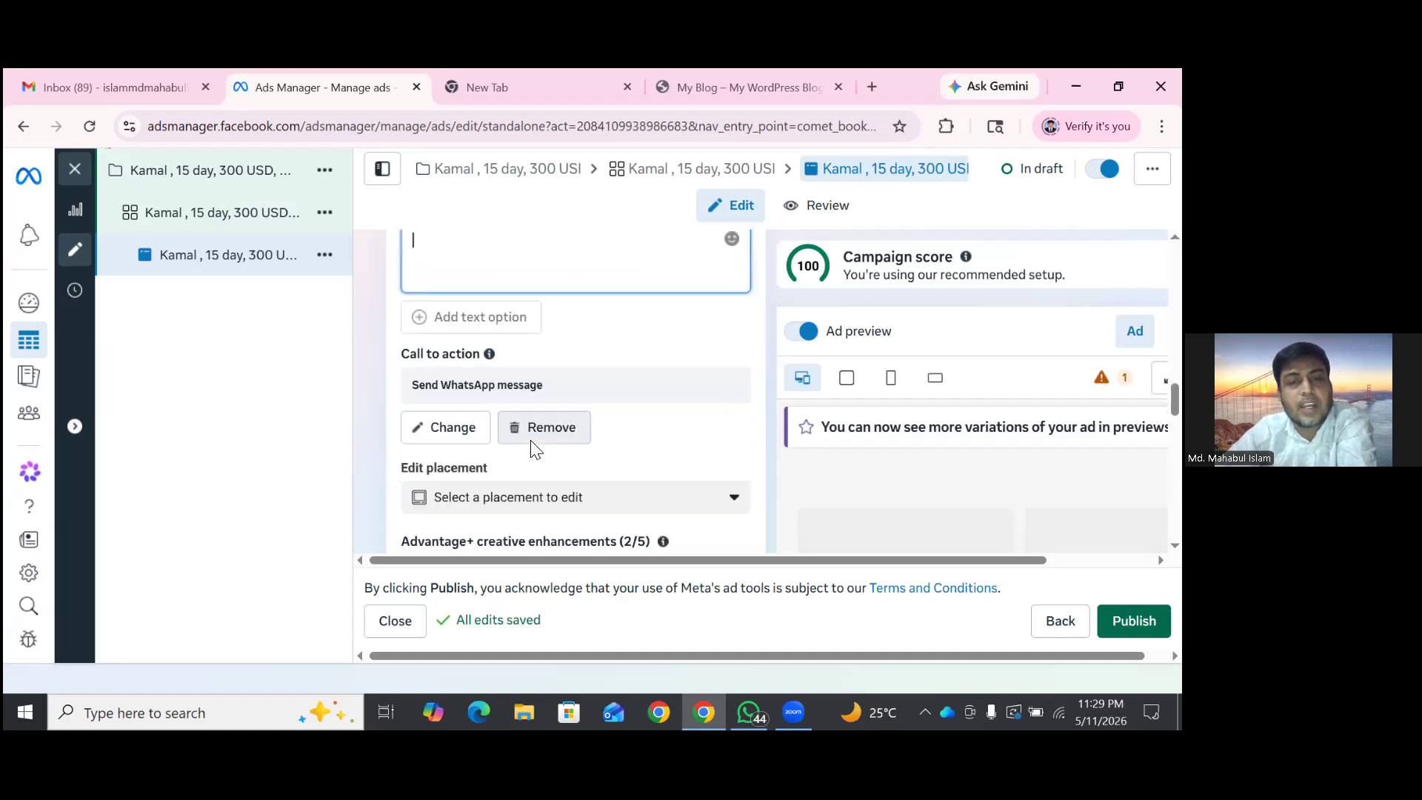
scroll(535, 448, down, 4)
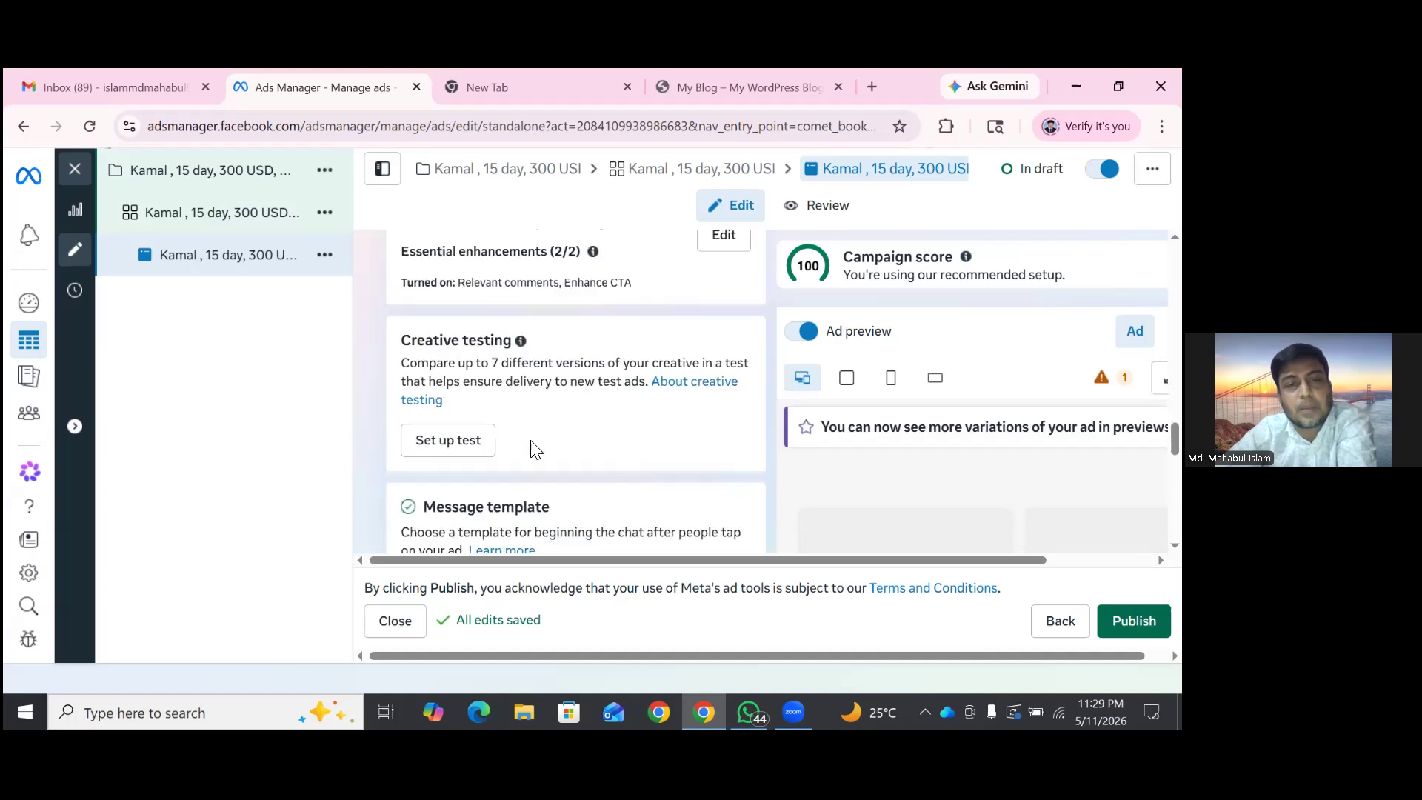
scroll(534, 448, up, 3)
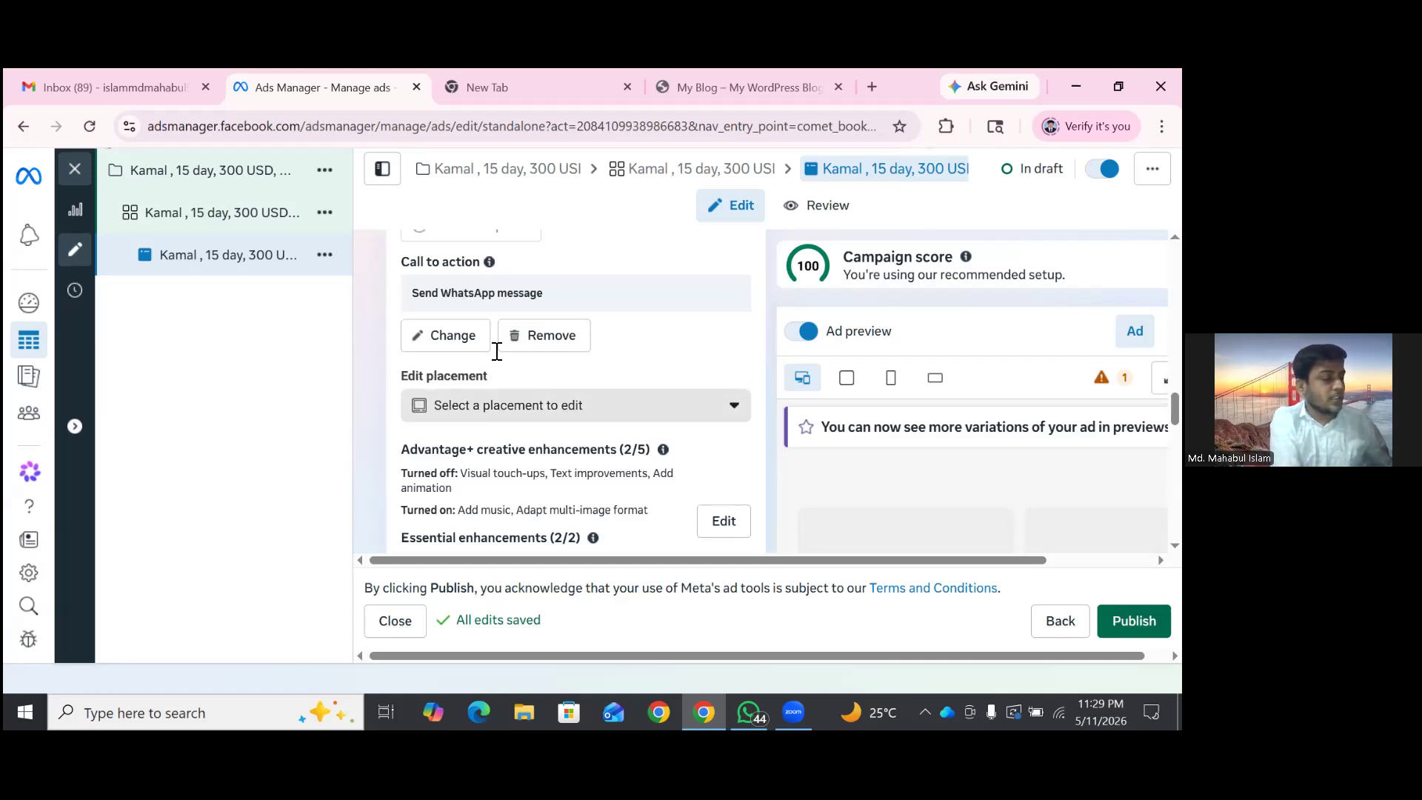
scroll(497, 352, up, 2)
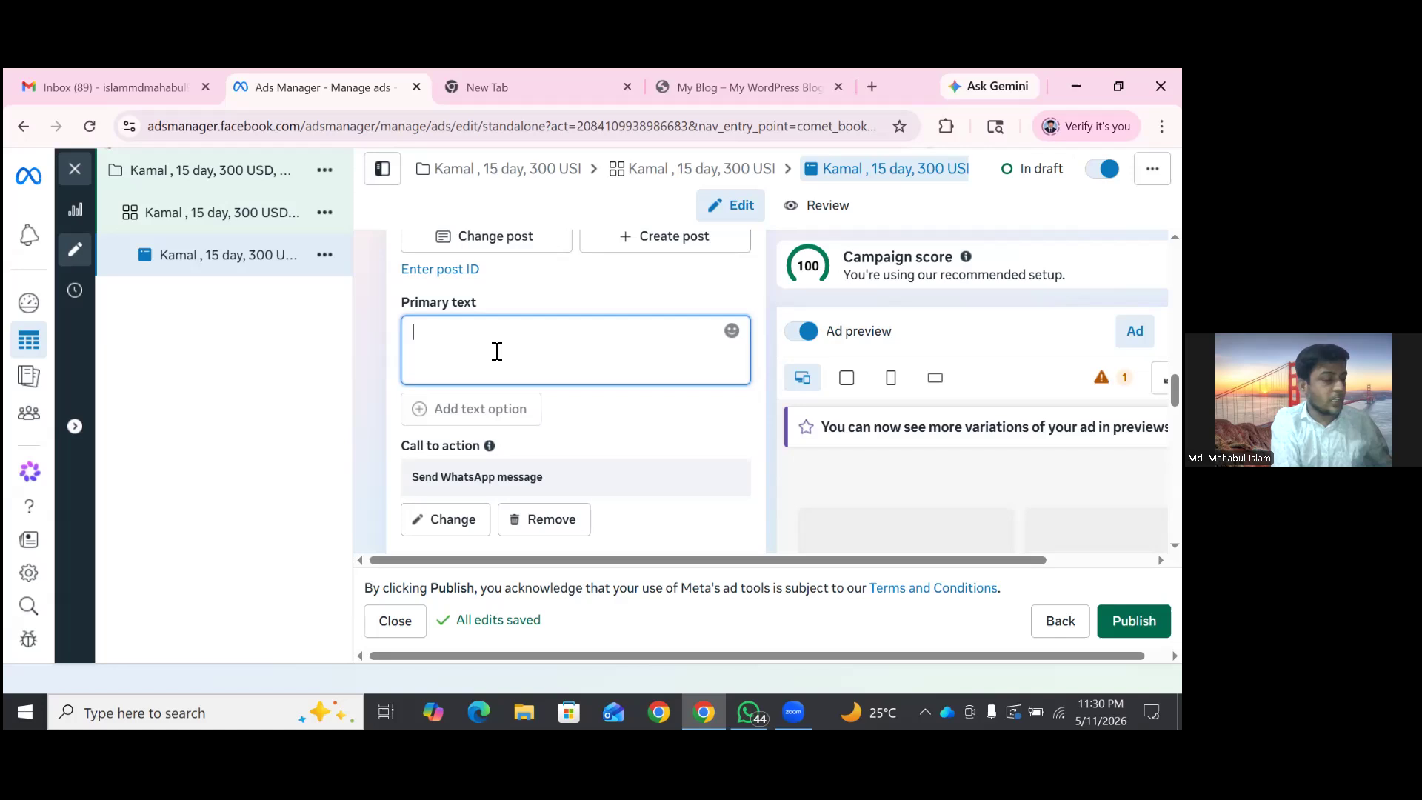
text(discount 1)
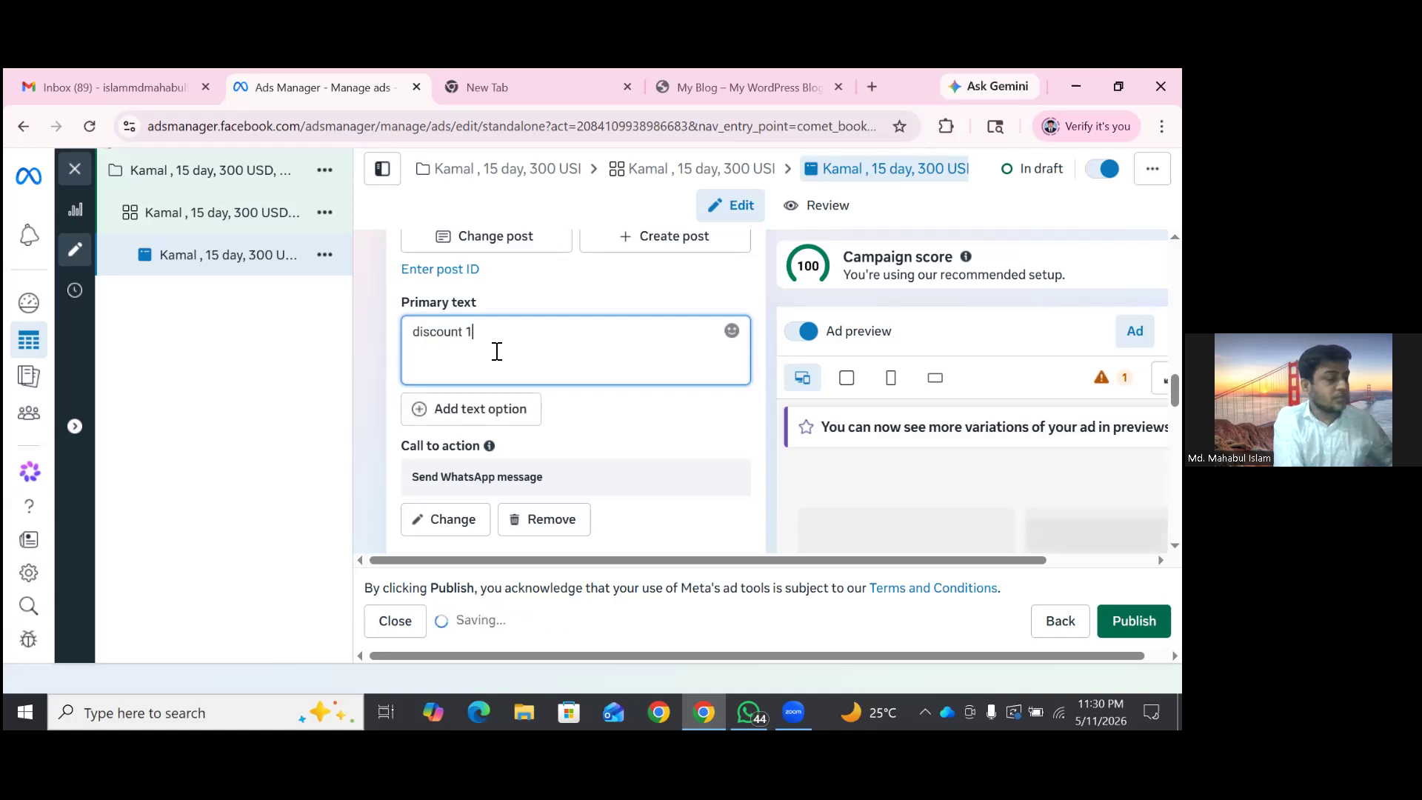
text(o)
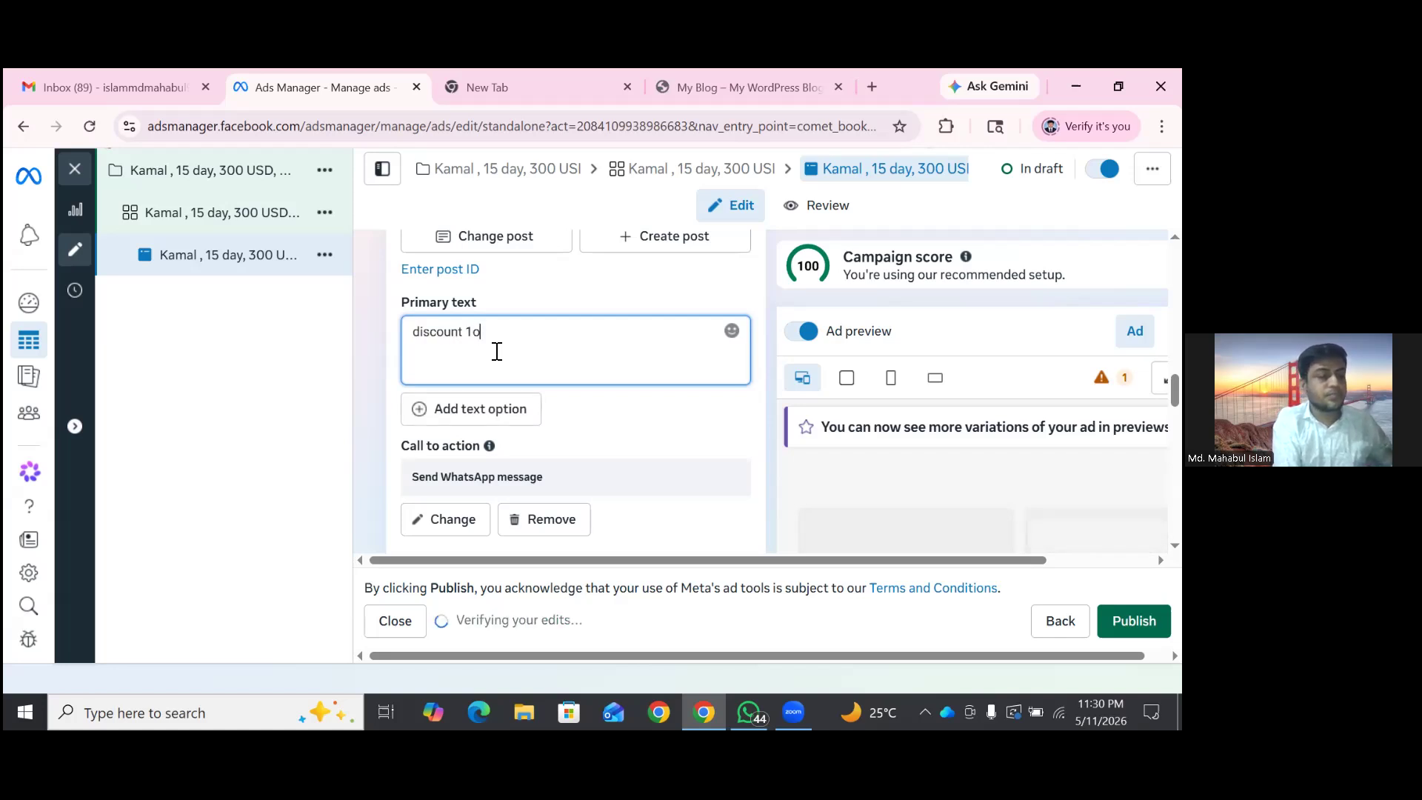
key(BackSpace)
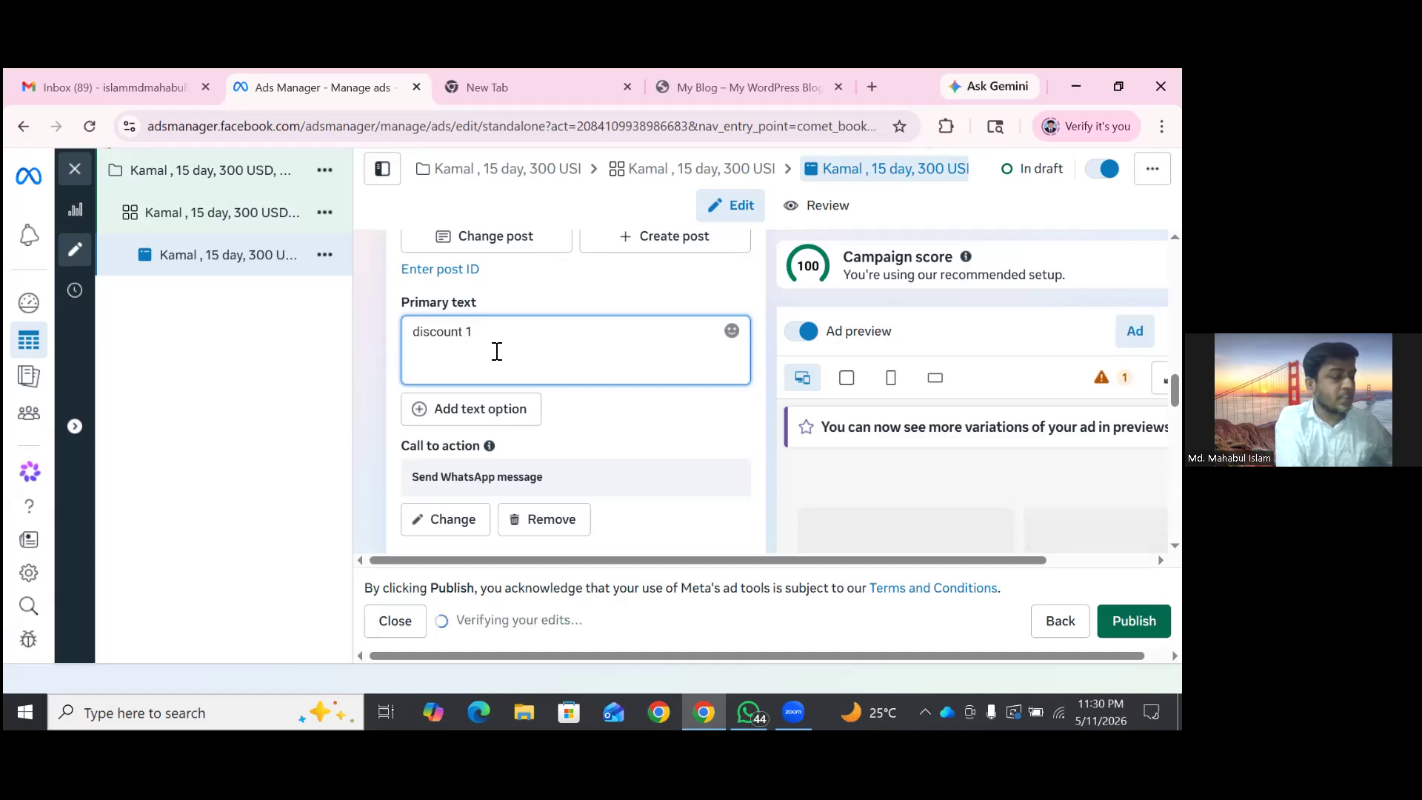
text(0)
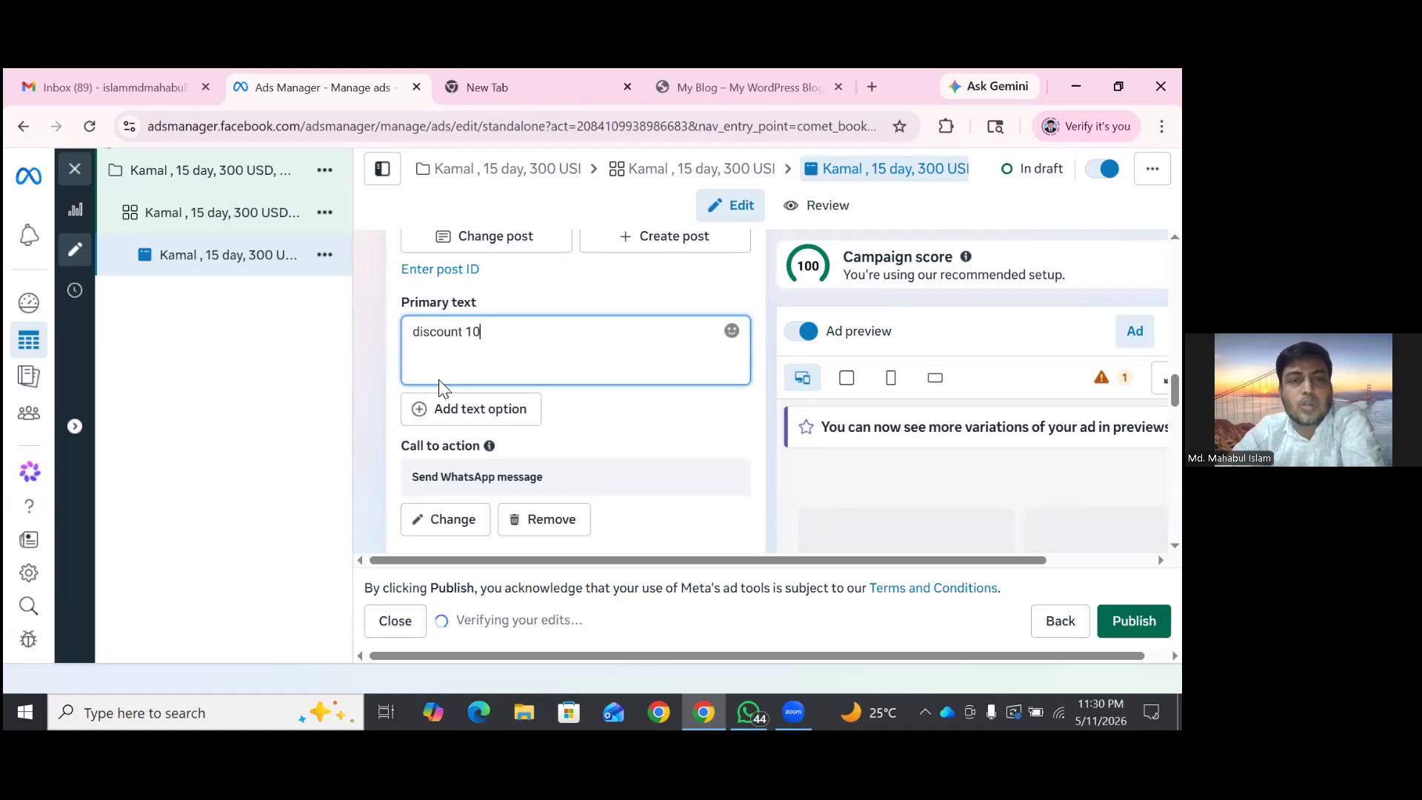
- Add another text option beneath the ad's primary text
scroll(439, 386, down, 3)
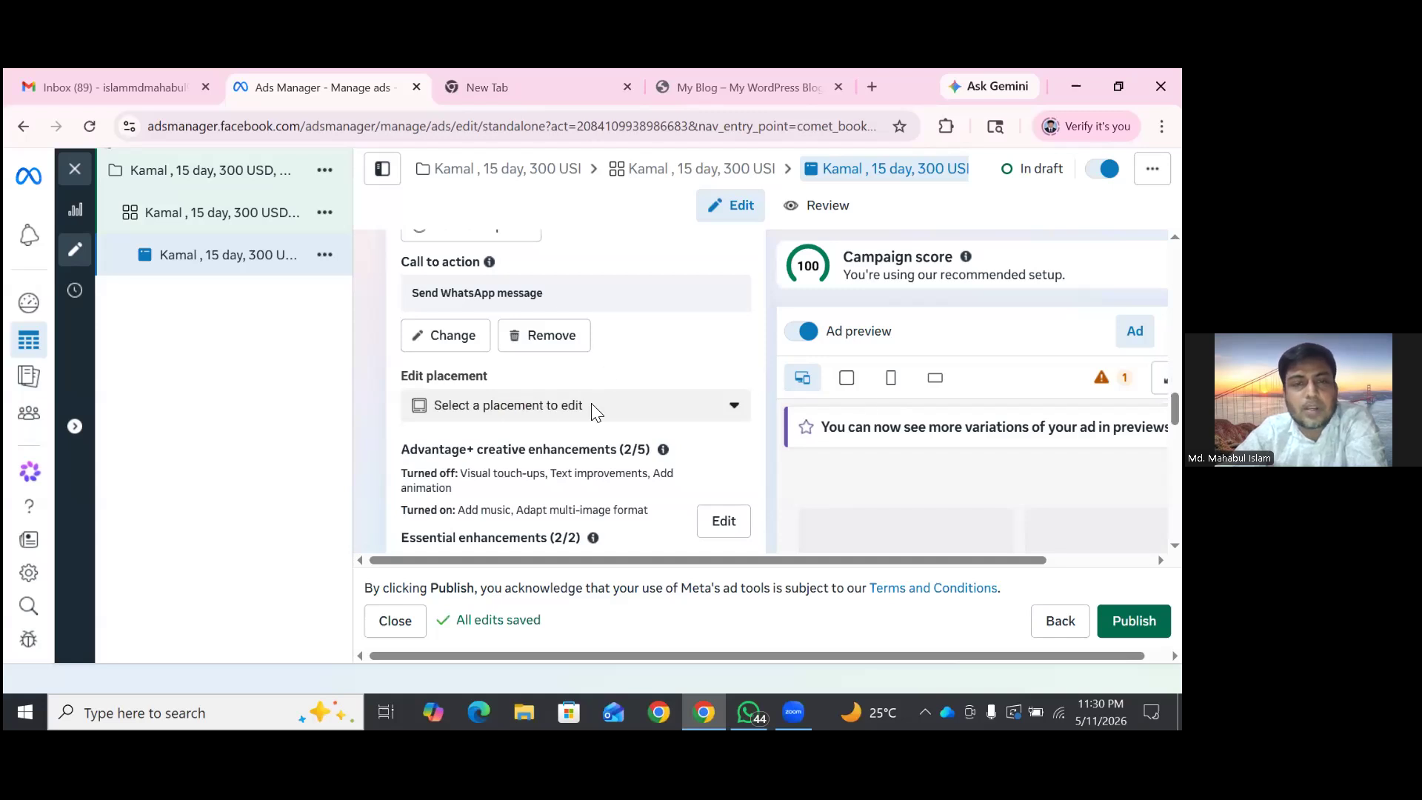
scroll(481, 337, up, 1)
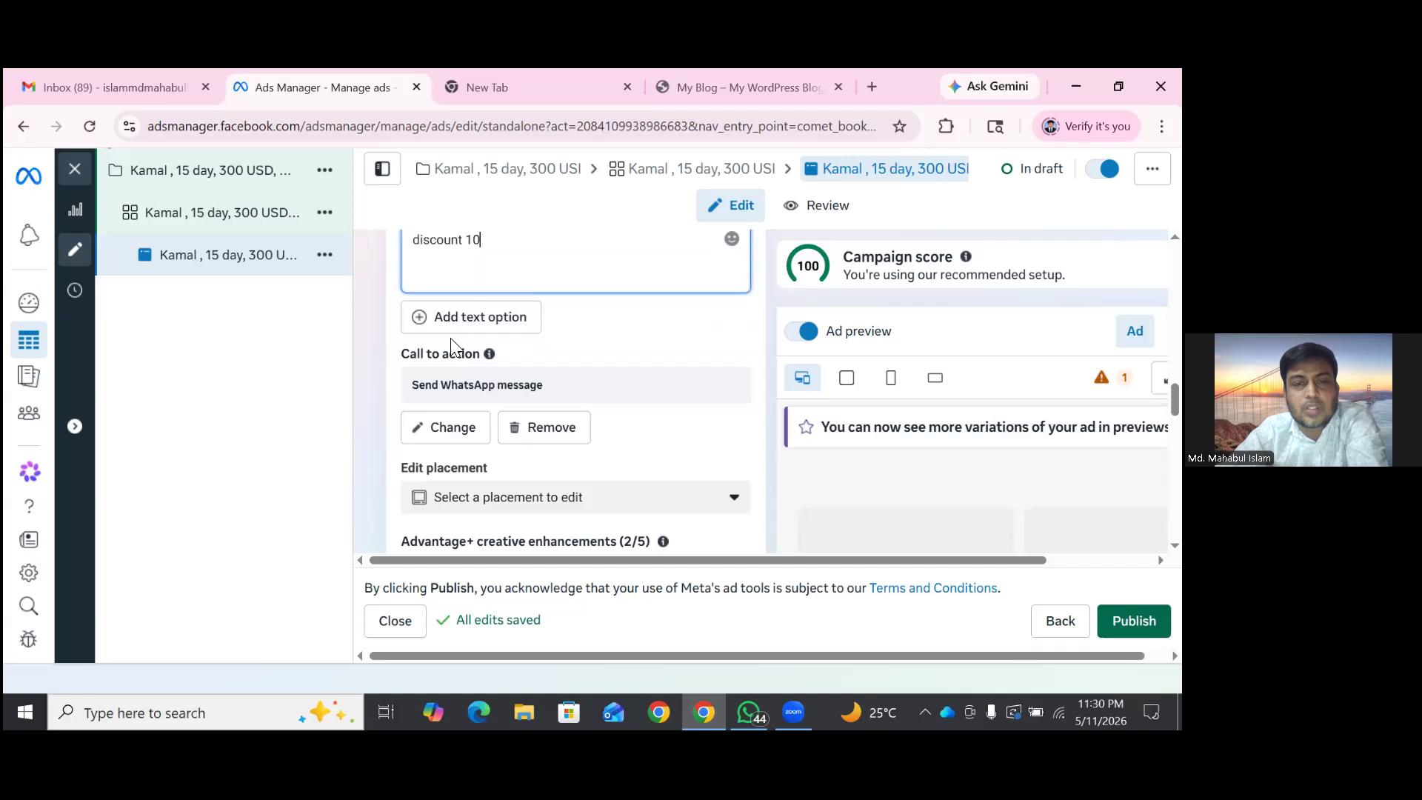
scroll(451, 339, up, 1)
click(501, 406)
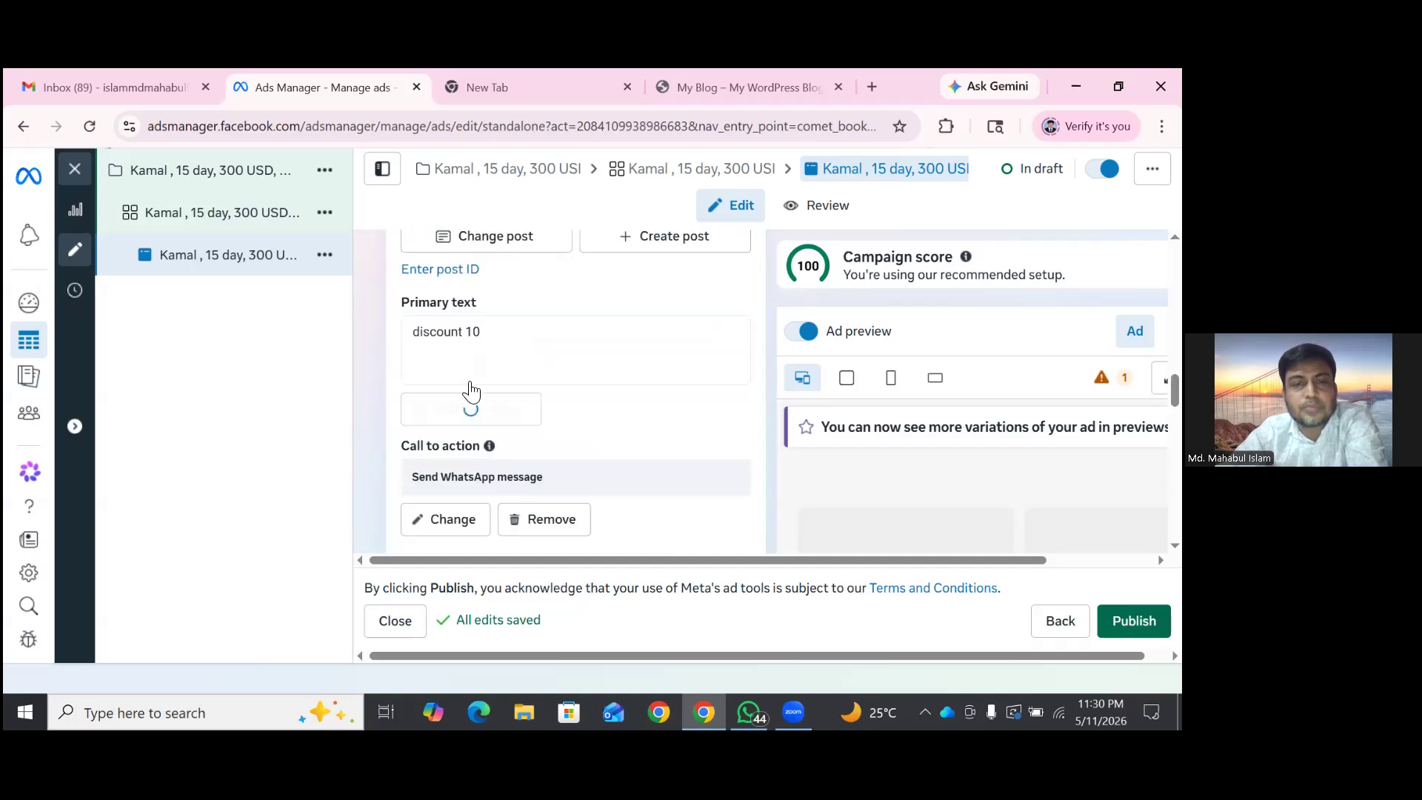
- Change the ad's call to action to Learn more and update the post
scroll(471, 385, down, 2)
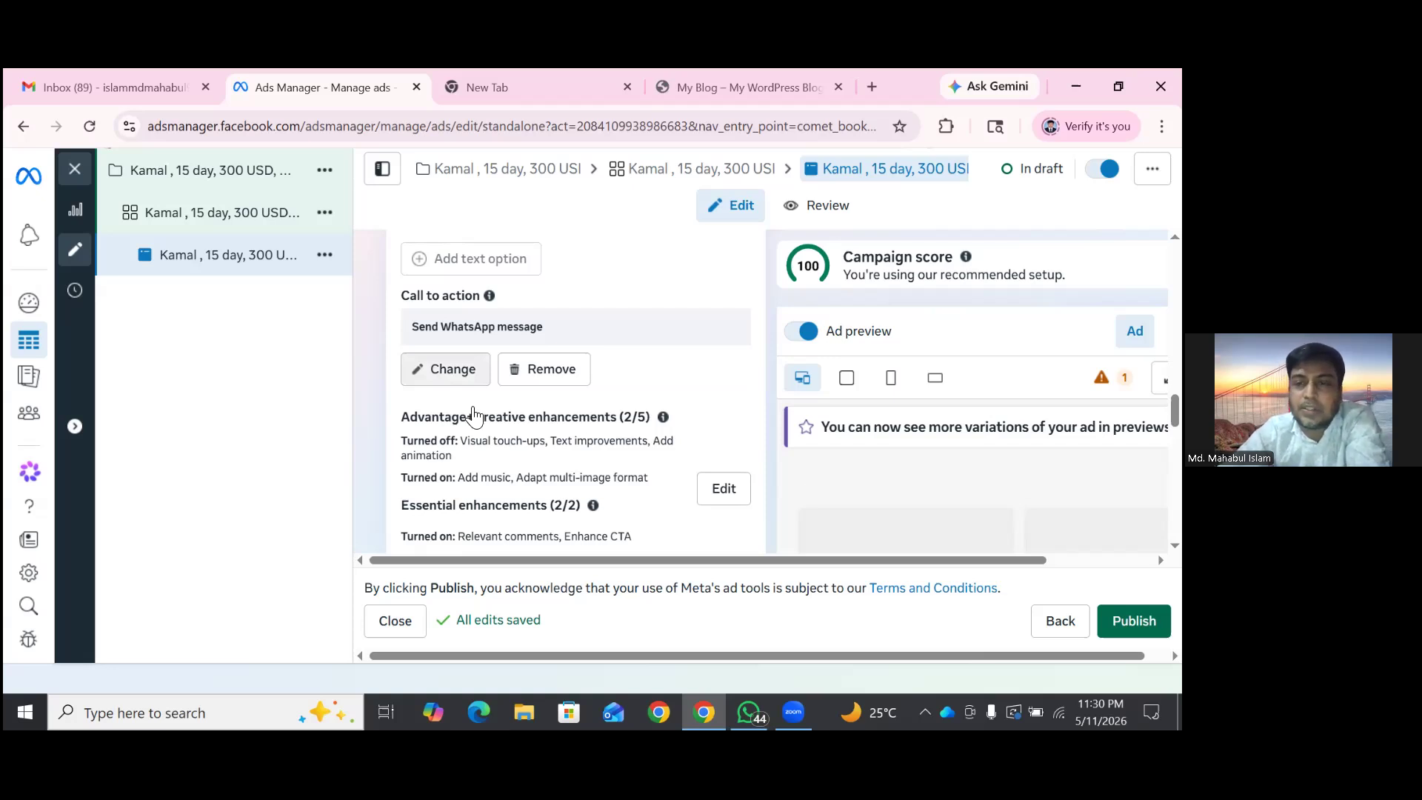
click(452, 368)
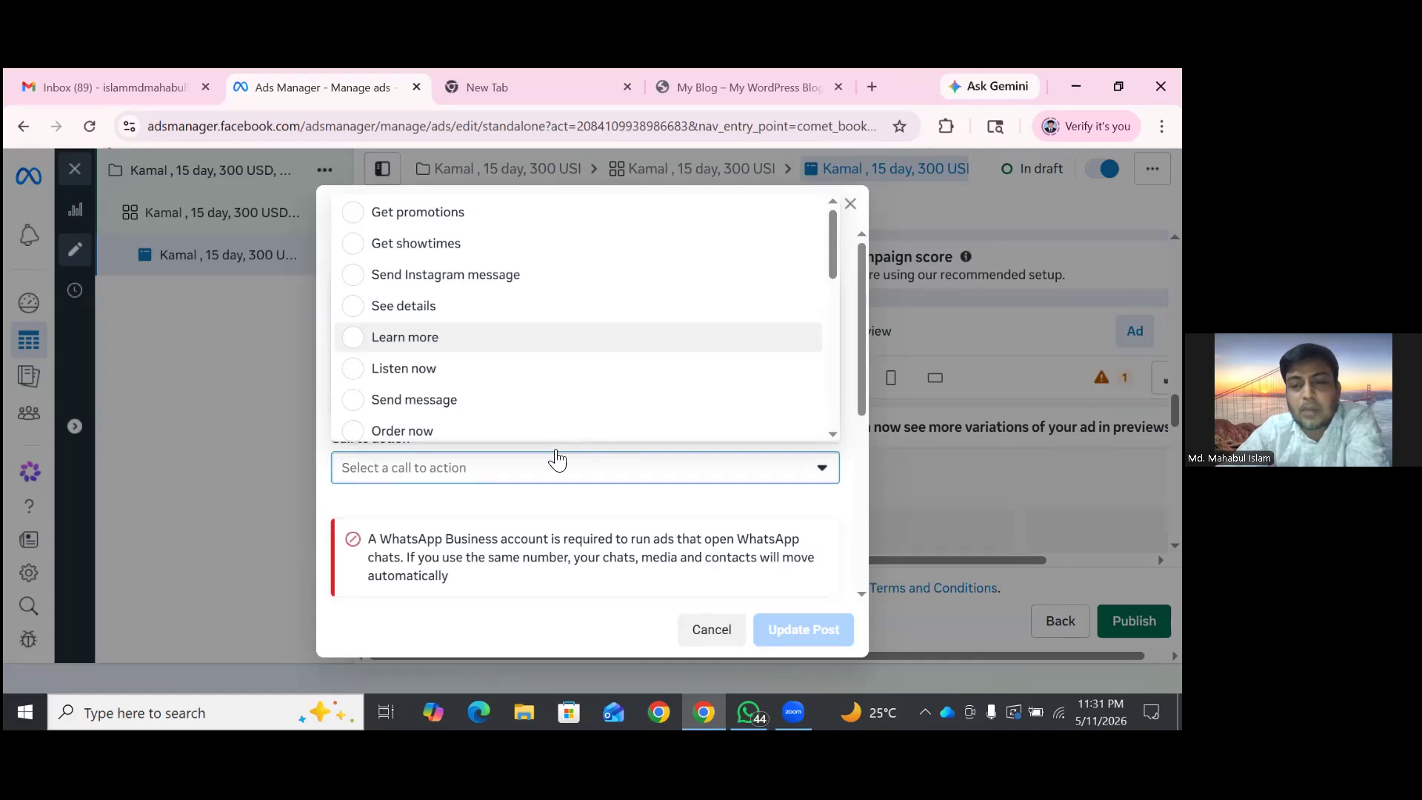
click(459, 337)
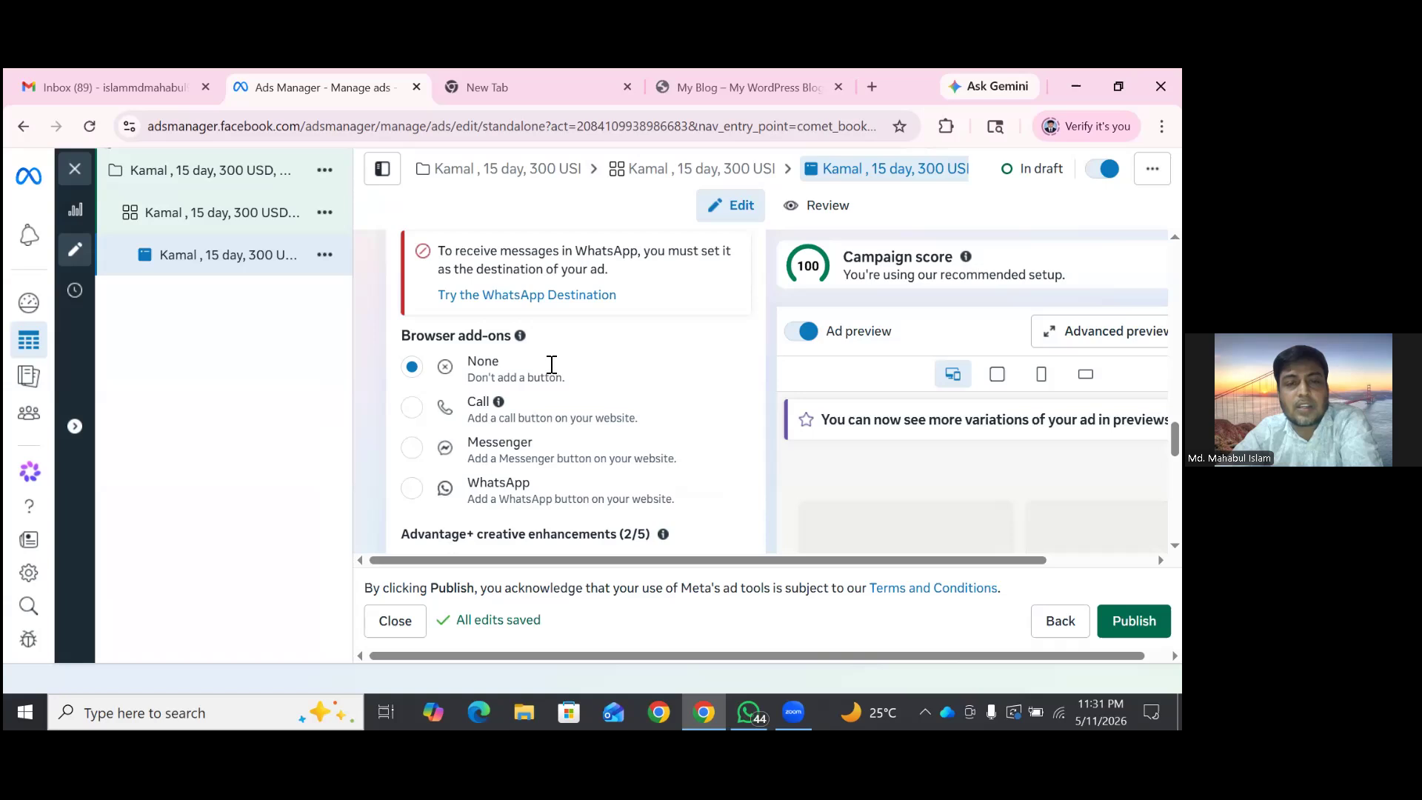
- Review the ad's browser add-ons, creative enhancements, creative testing and tracking settings, and the ad set's conversion location options
scroll(552, 367, down, 5)
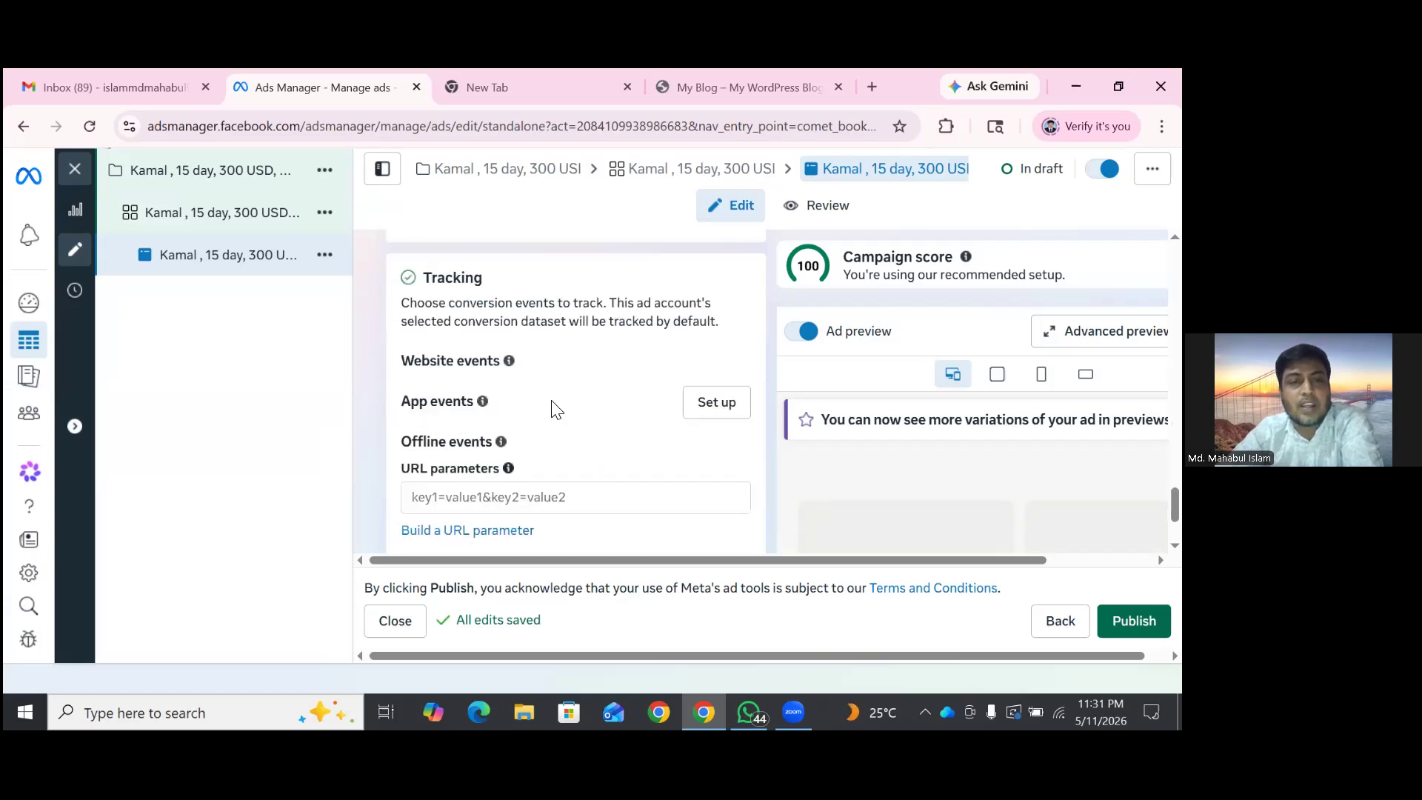
scroll(556, 410, down, 2)
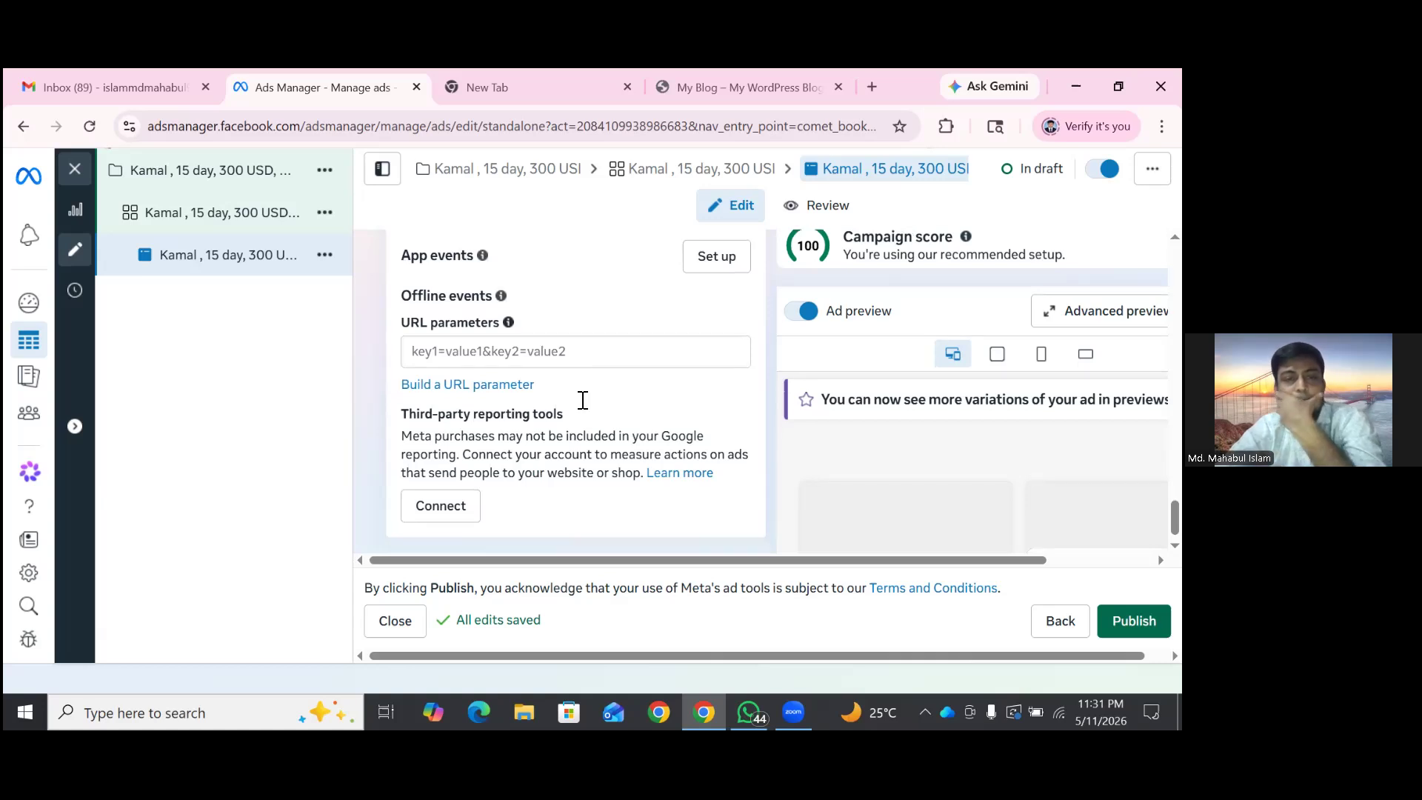
scroll(583, 400, up, 5)
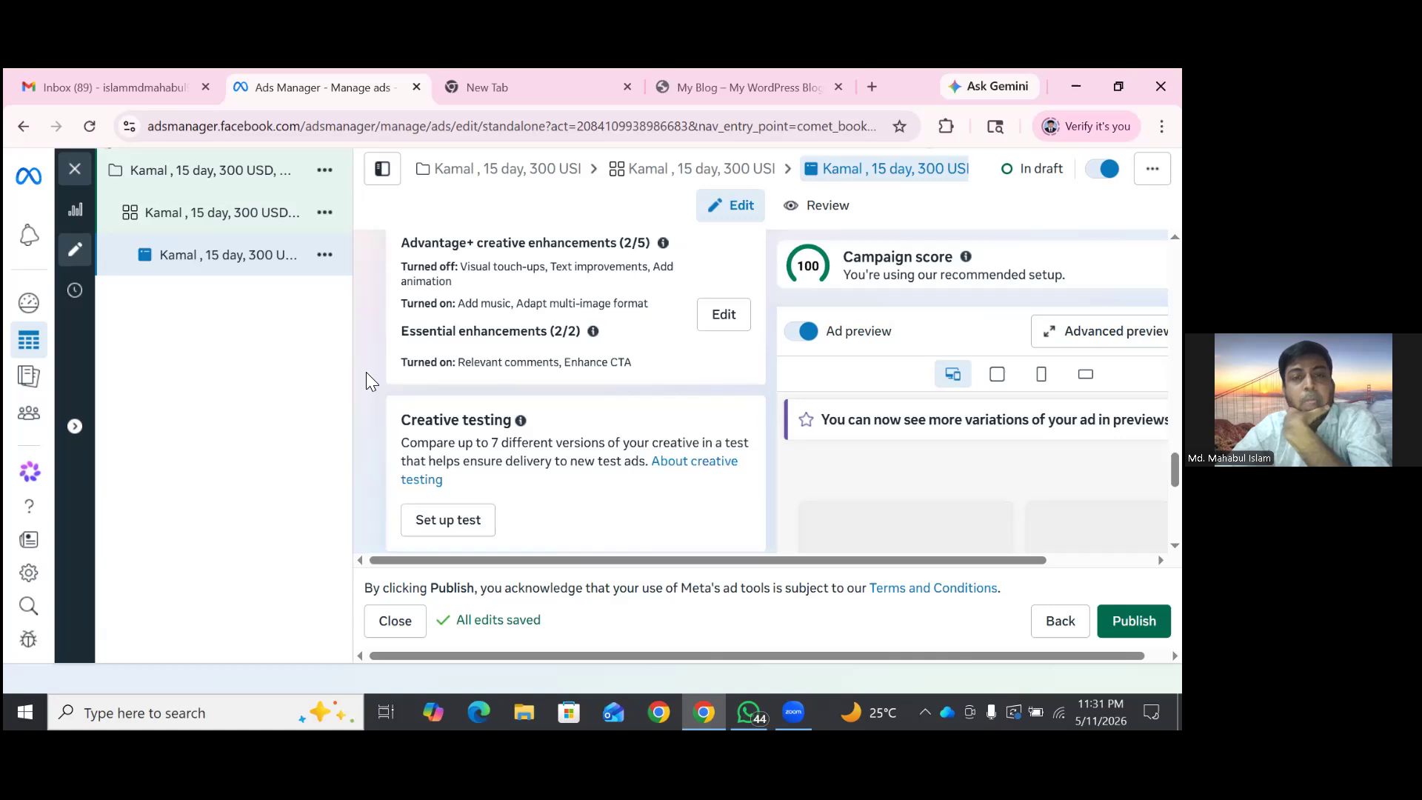
scroll(528, 461, up, 4)
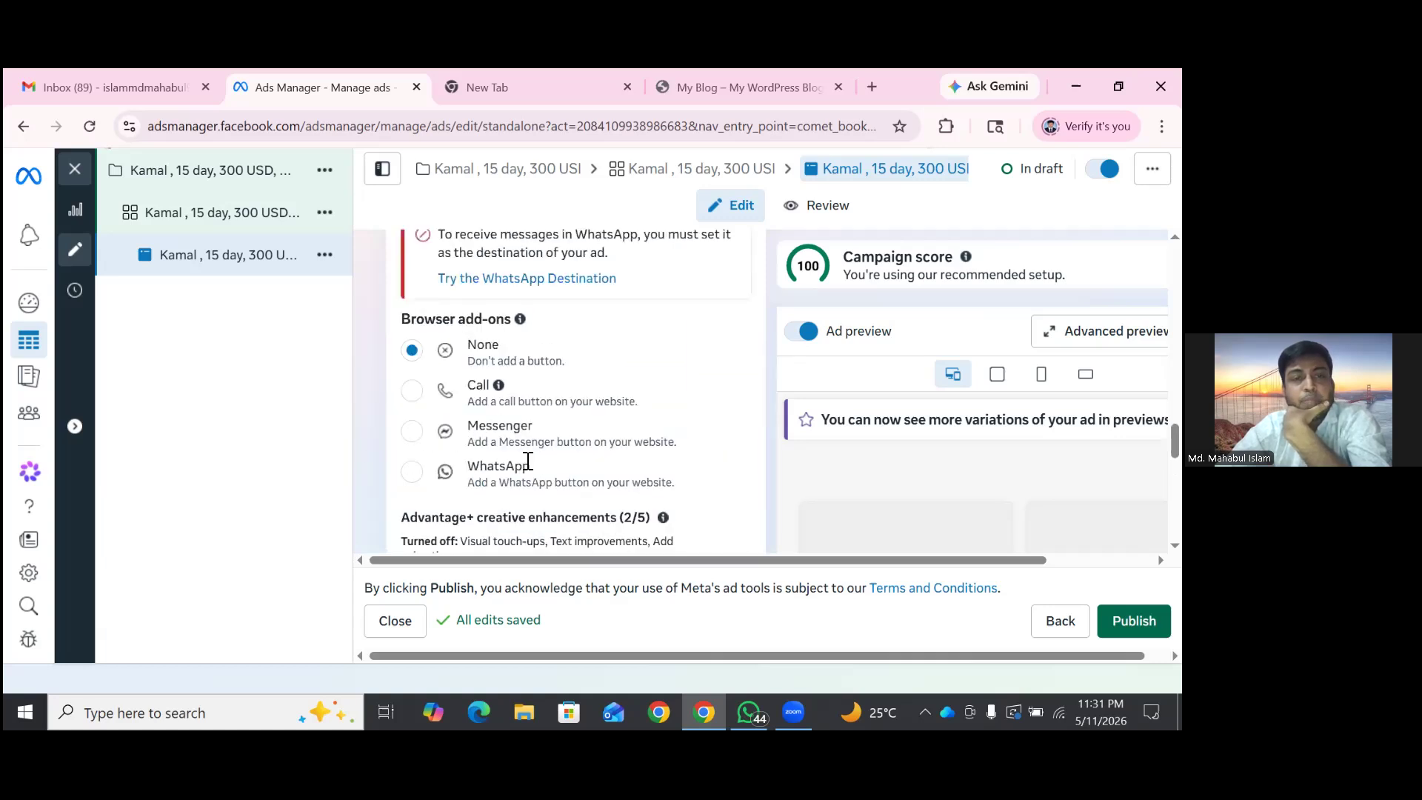
scroll(527, 461, down, 4)
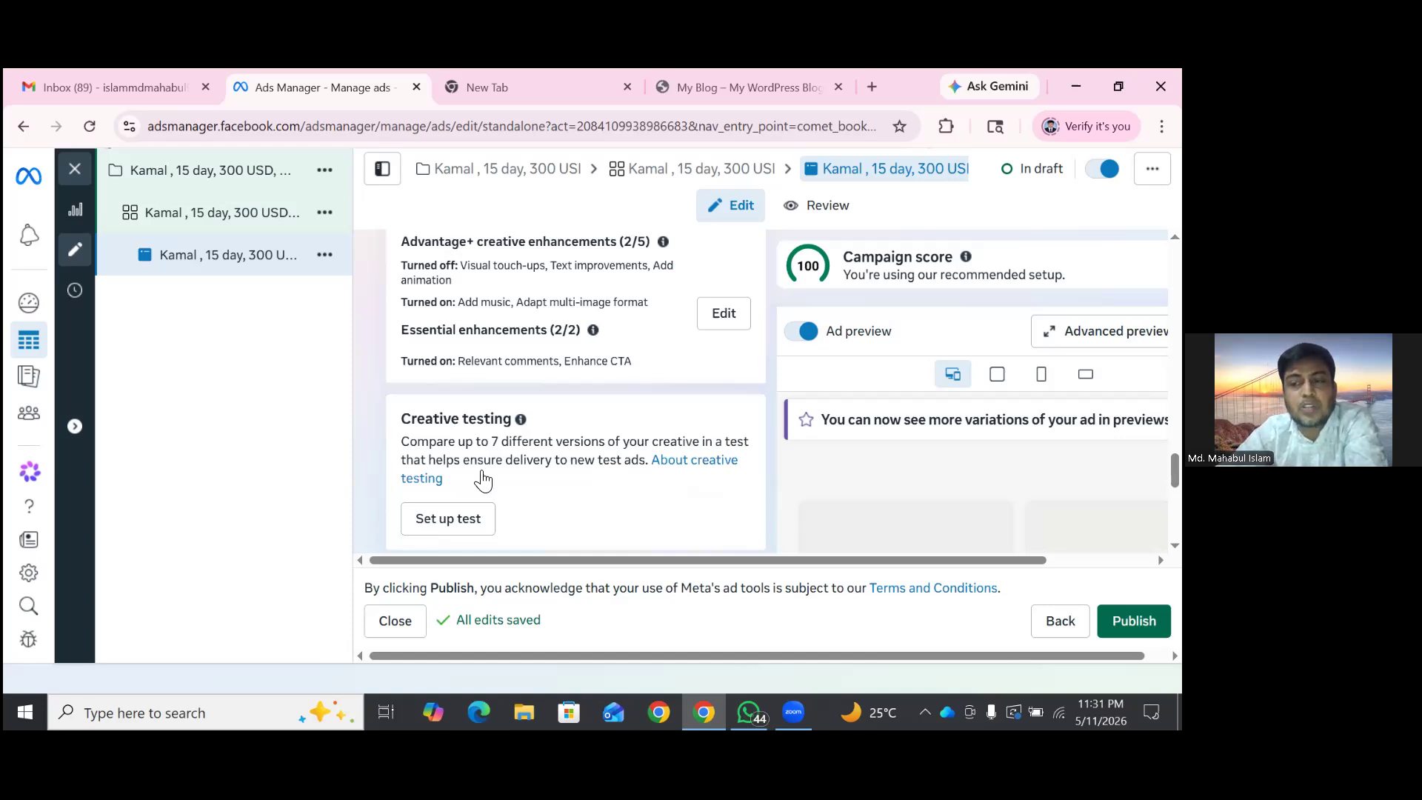
scroll(483, 480, down, 5)
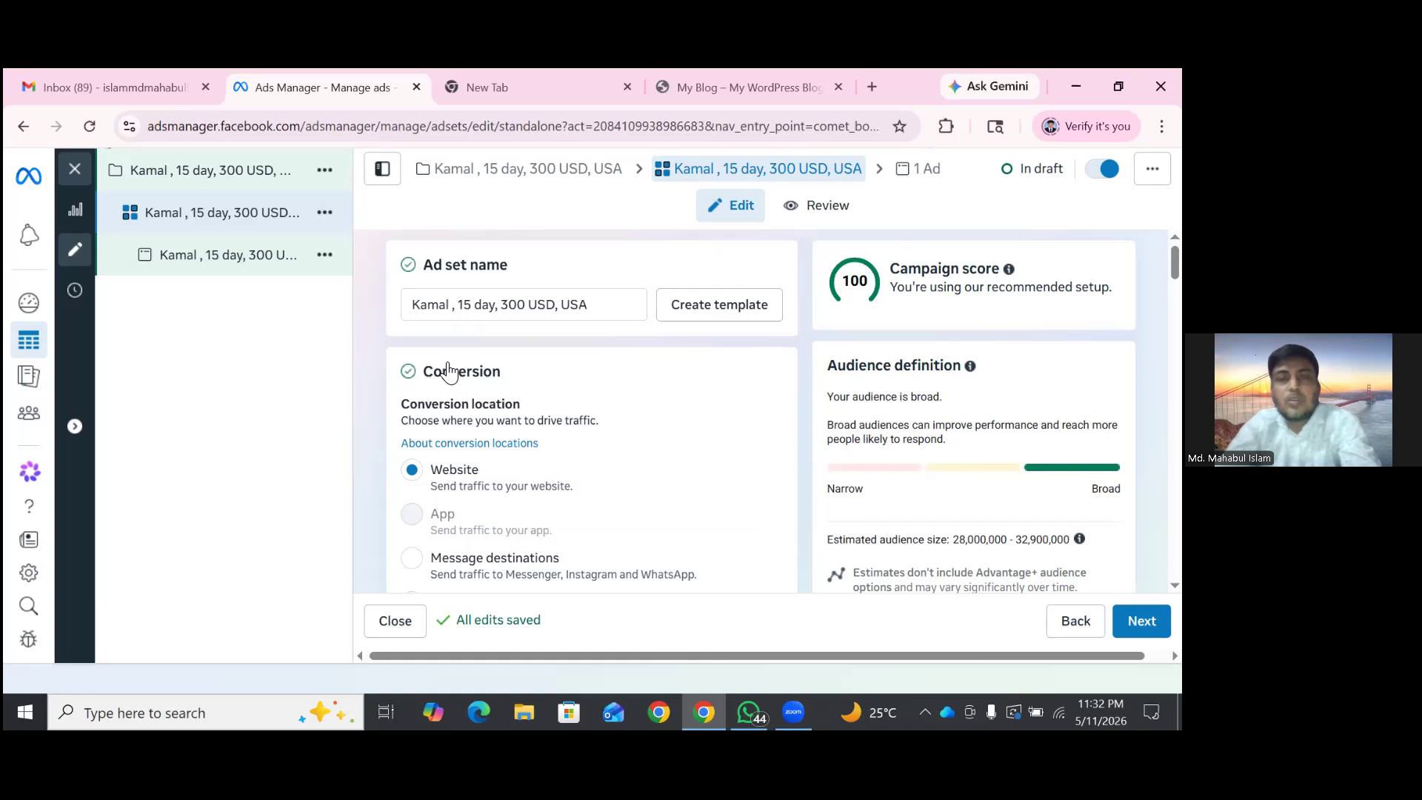
scroll(448, 371, down, 2)
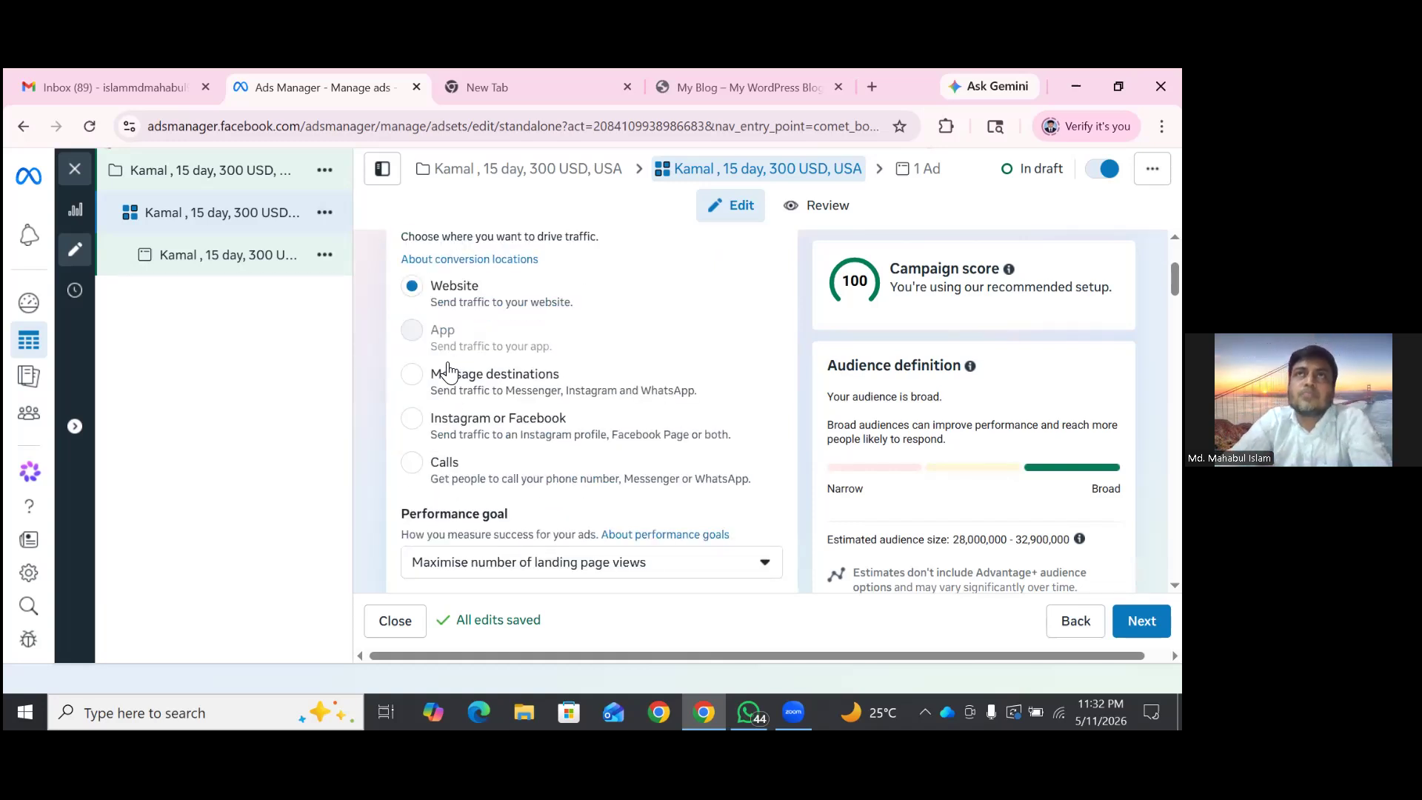